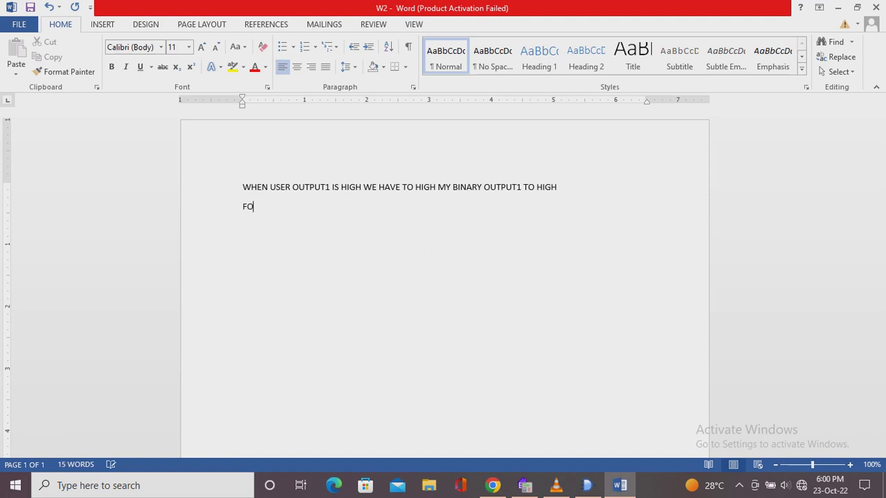
# Complete the note's second line in Word to read "FOR THIS GOTO SETTING AND CONFIGURE BO1".
pyautogui.press('BackSpace')
pyautogui.write('R THIS GOTO SETTING')
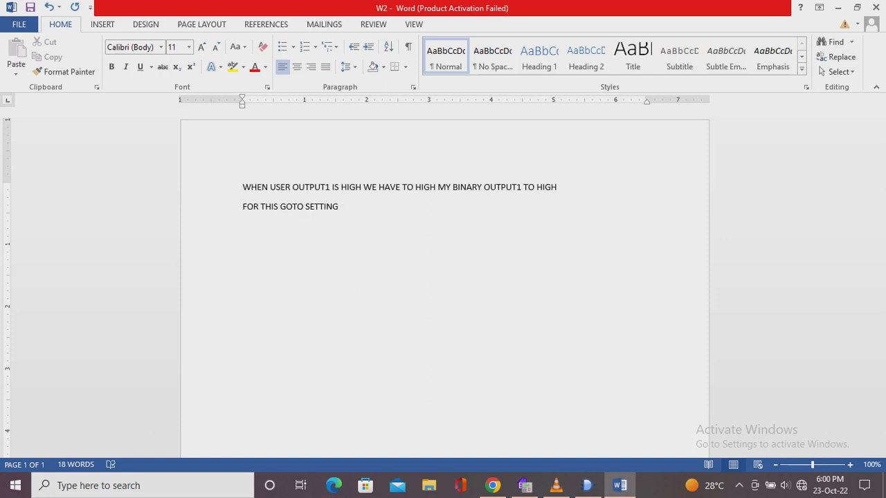
pyautogui.write(' AND CONFIGURE BO1')
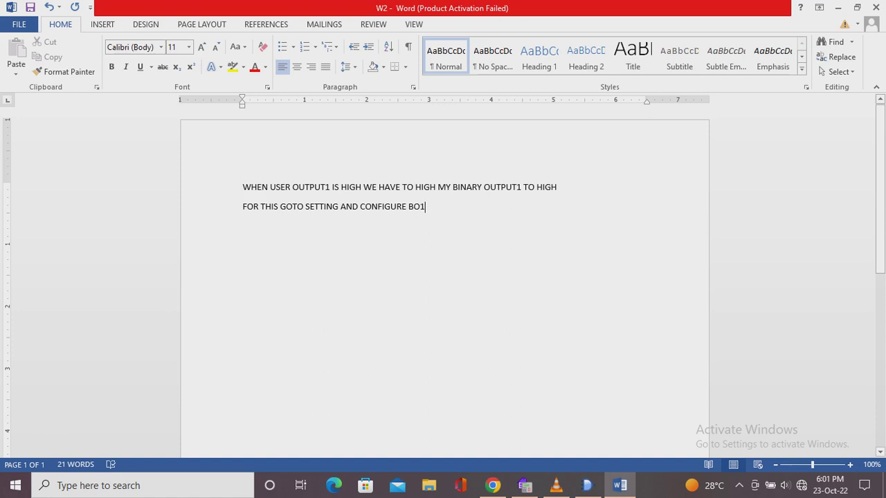
# Switch to Reydisp Manager and open the 7SR2205 device's settings at the output matrix under the output configuration.
pyautogui.click(838, 8)
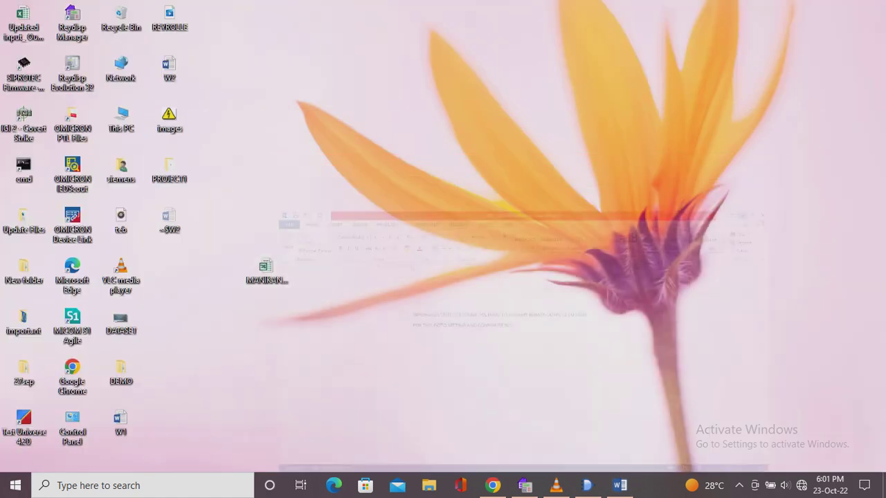
pyautogui.click(524, 485)
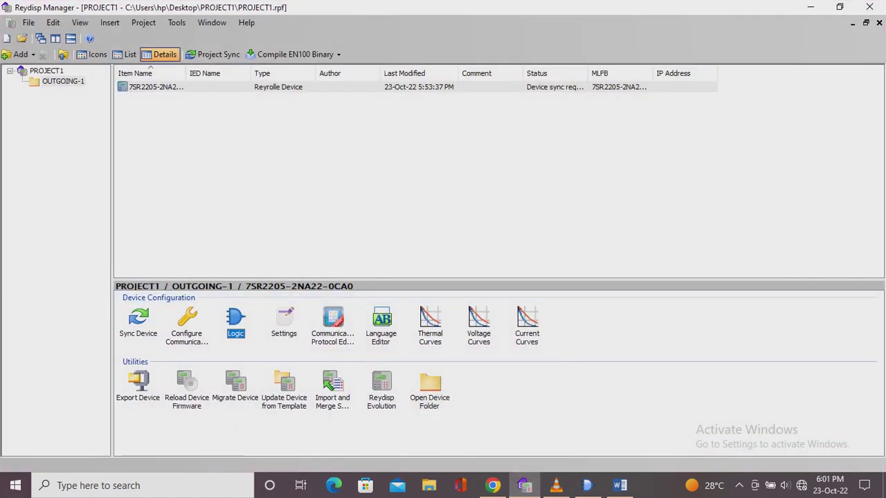
pyautogui.click(284, 320)
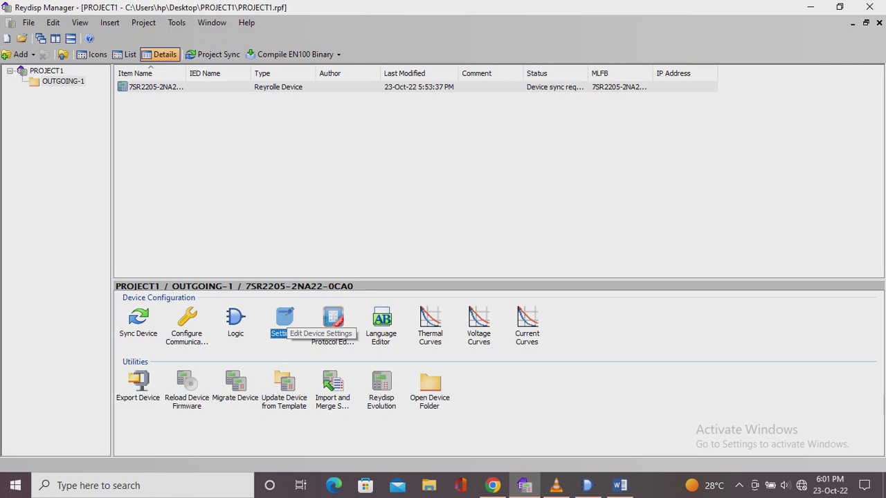
pyautogui.doubleClick(284, 319)
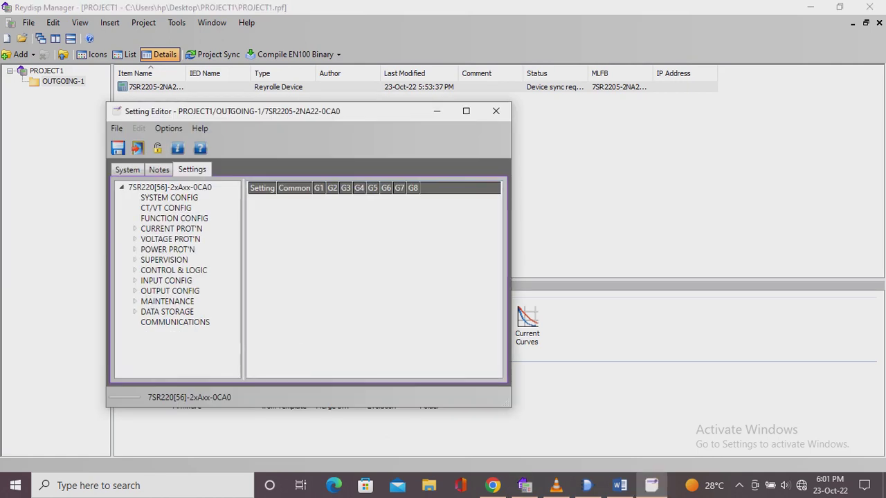
pyautogui.click(135, 291)
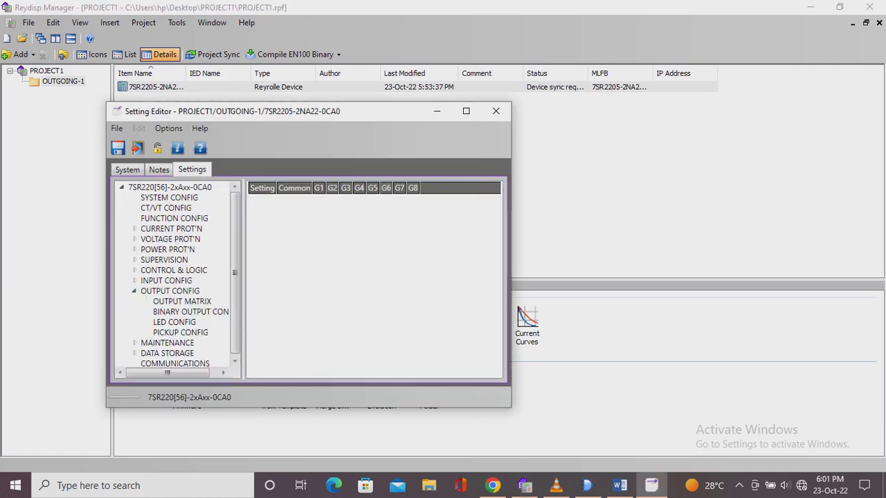
pyautogui.click(182, 302)
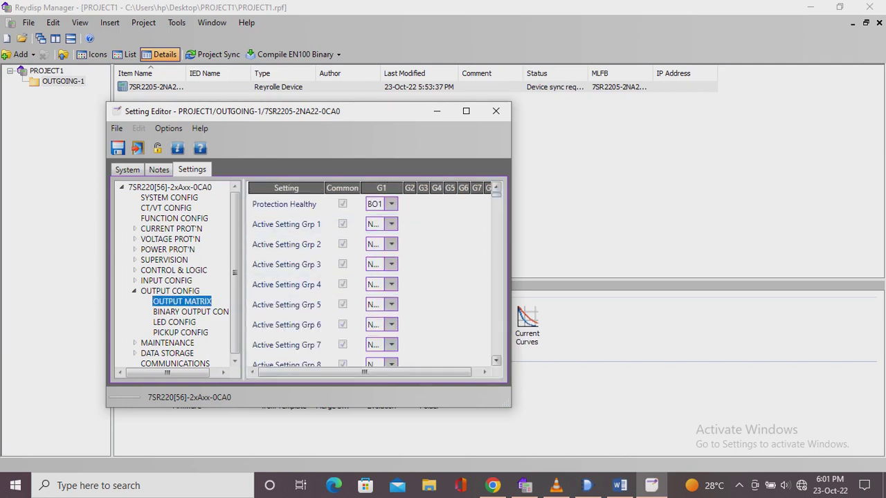
# Assign BO1 to User Output 1 in the output matrix, and close the Setting Editor with the changes saved.
pyautogui.scroll(-10, 370, 283)
pyautogui.scroll(-5, 370, 284)
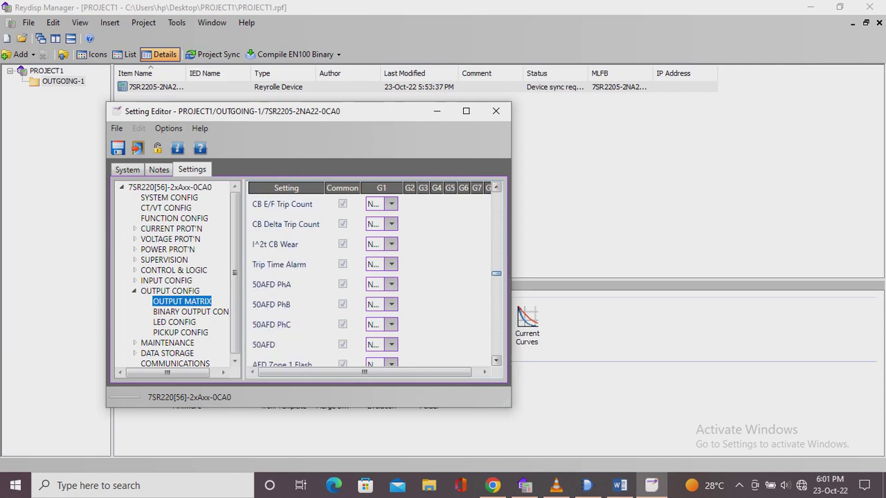
pyautogui.scroll(-5, 370, 283)
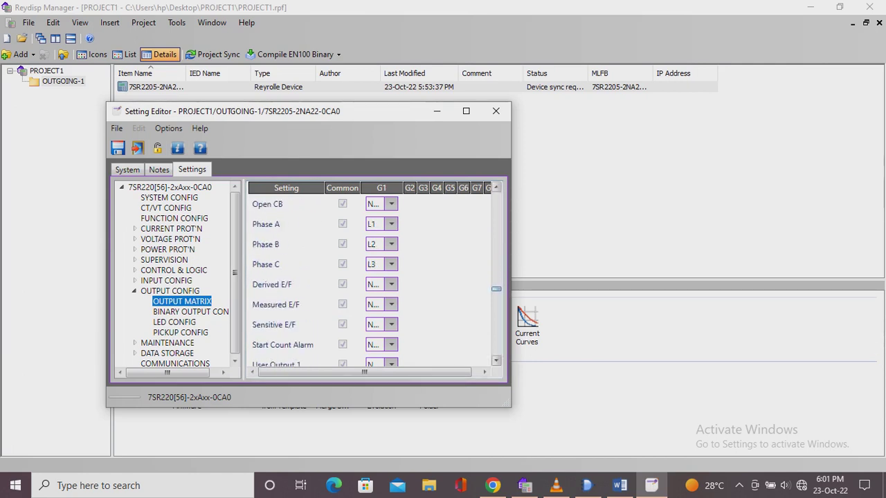
pyautogui.scroll(3, 370, 284)
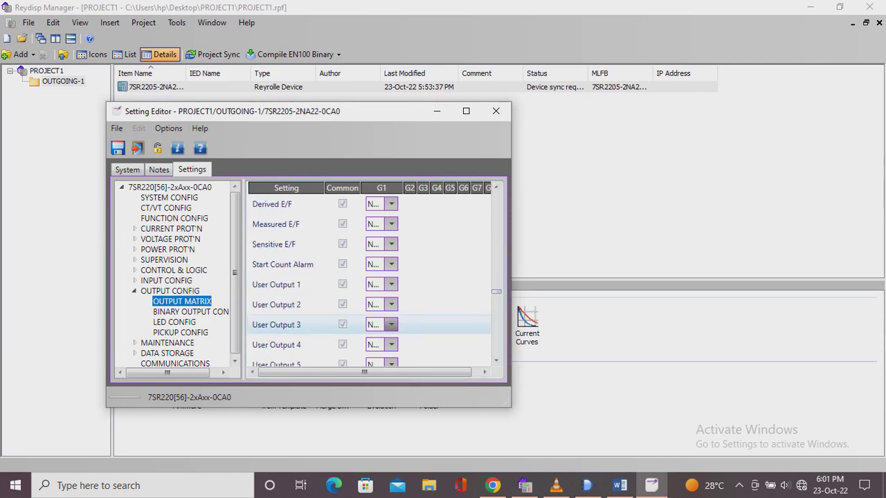
pyautogui.click(391, 283)
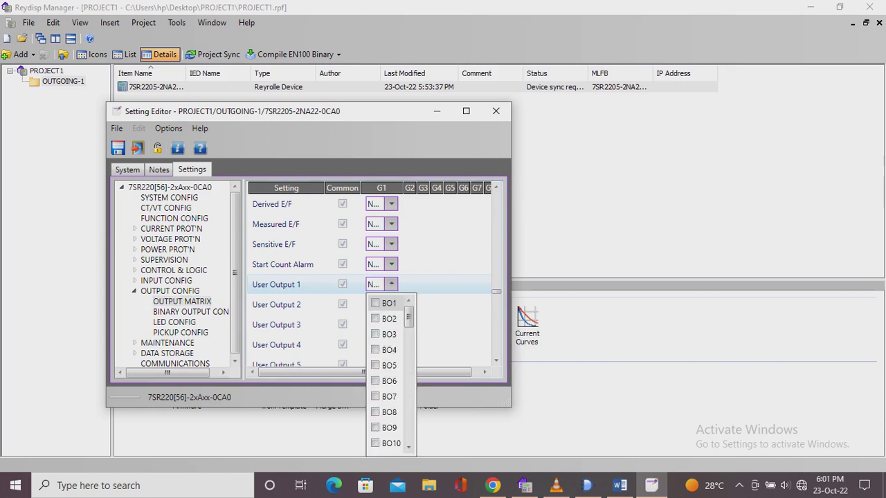
pyautogui.click(374, 303)
pyautogui.click(449, 430)
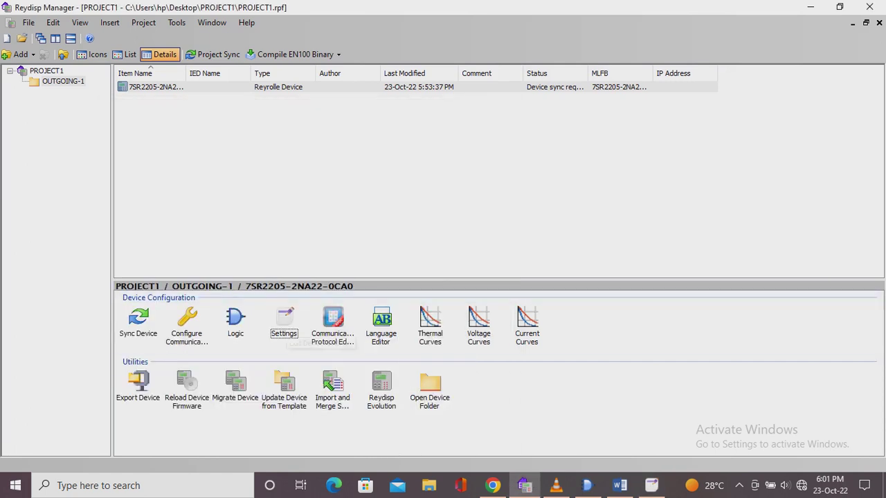
pyautogui.hotkey('alt', 'Tab')
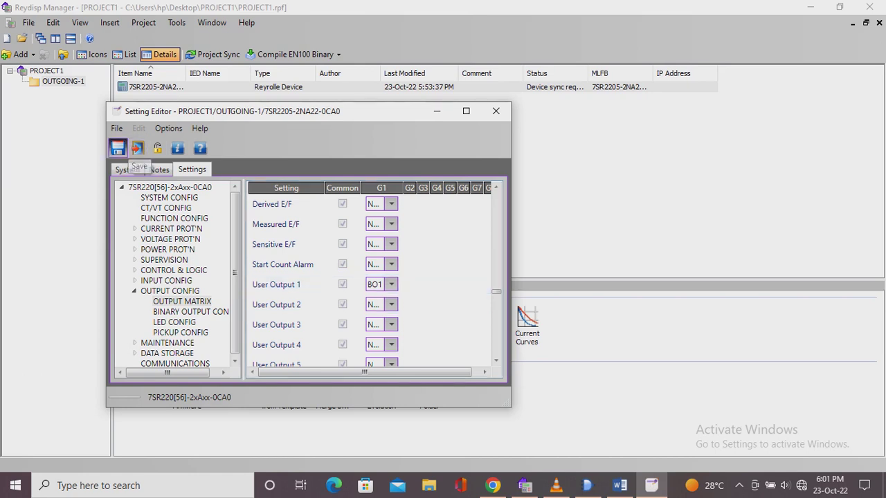
pyautogui.click(137, 148)
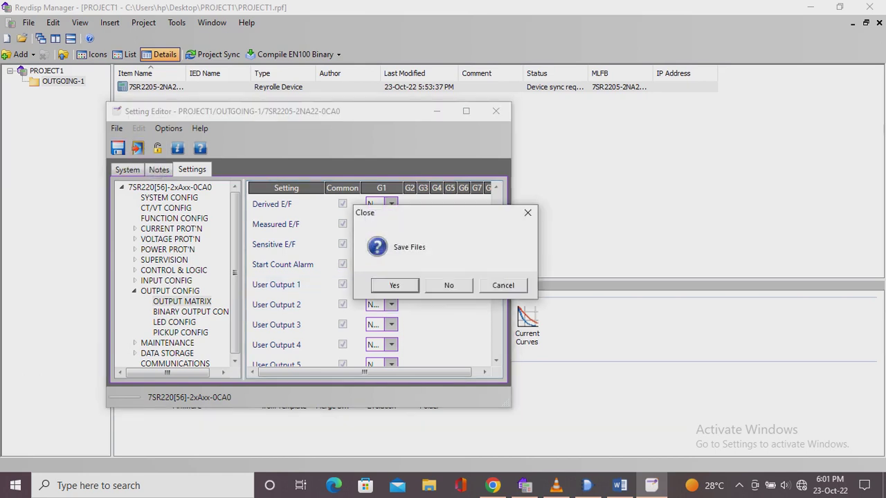
pyautogui.press('Return')
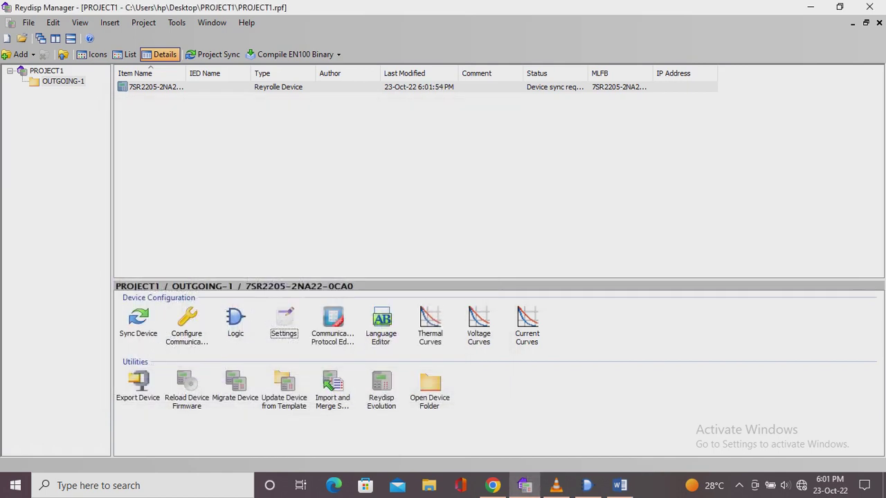
# Switch to the W2 Word document and replace its note with "WHEN ALL THE CONDITION ARE OK THEN MY BREAKER IS CLOSED".
pyautogui.moveTo(620, 485)
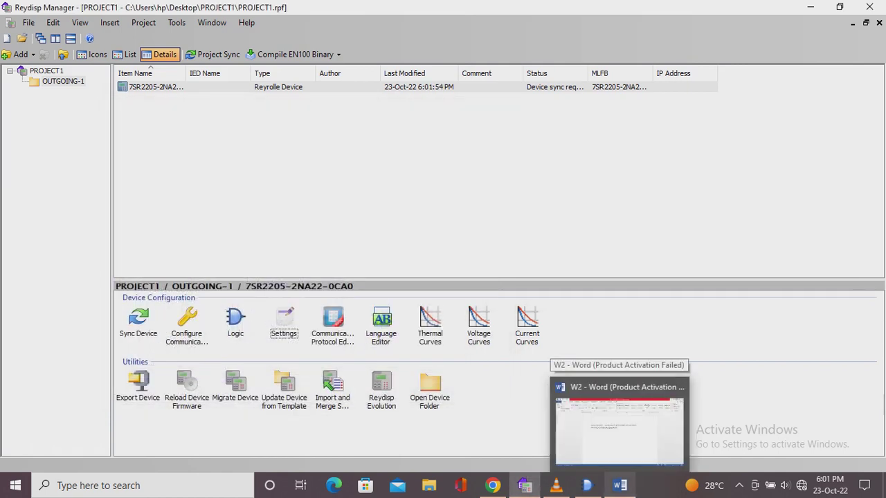
pyautogui.click(620, 485)
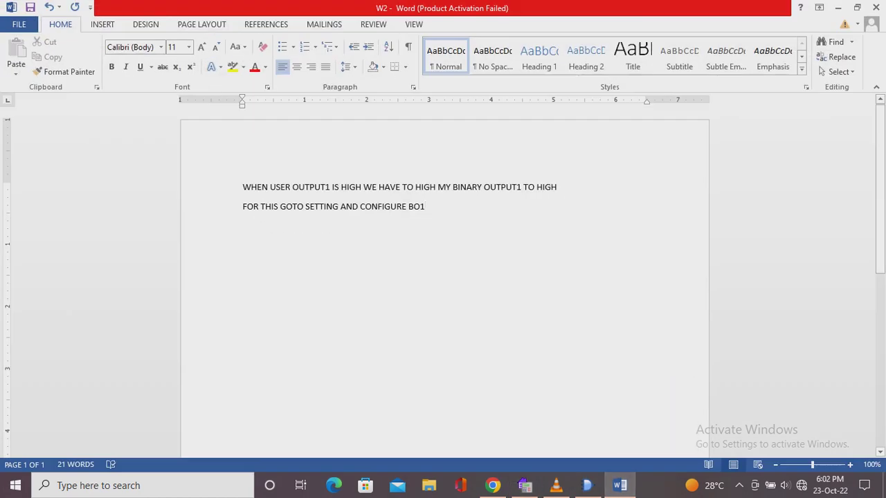
pyautogui.click(242, 188)
pyautogui.moveTo(242, 187); pyautogui.dragTo(429, 208)
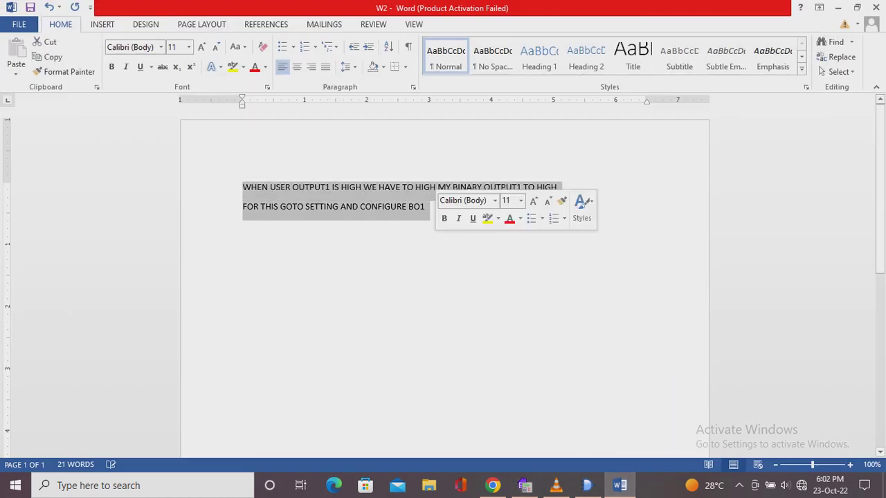
pyautogui.press('BackSpace')
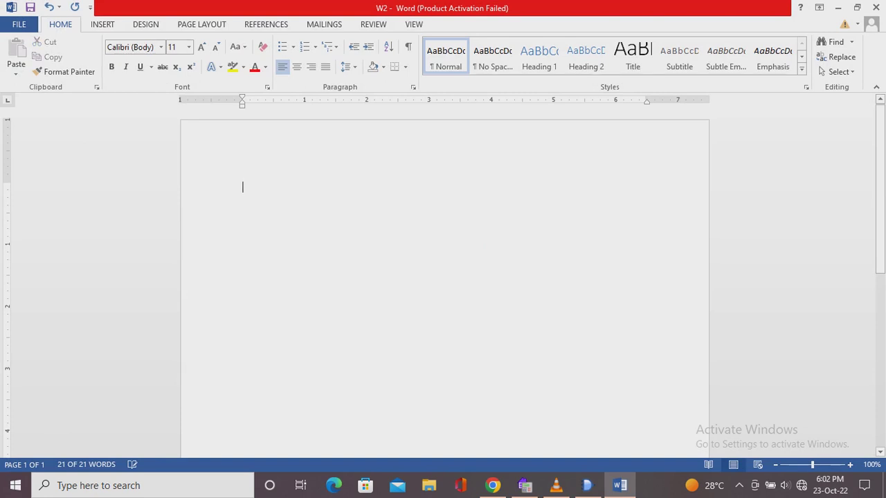
pyautogui.write('WHEN ')
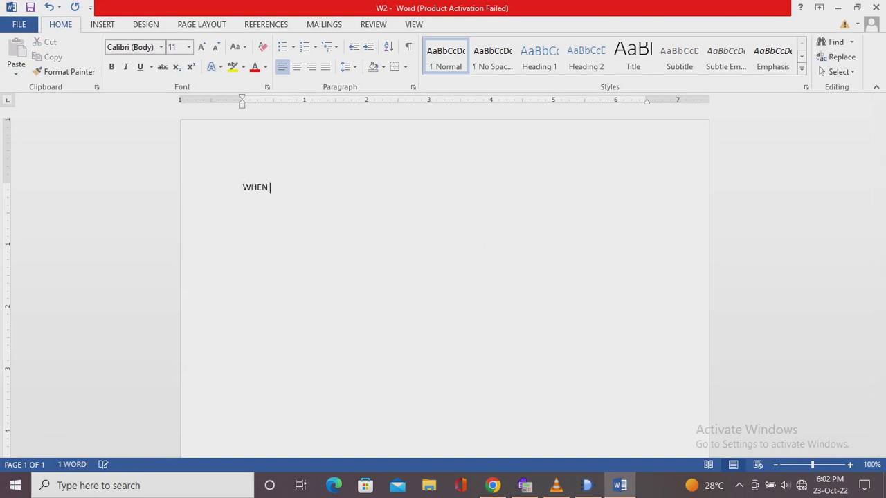
pyautogui.write('ALL THE CONDIT')
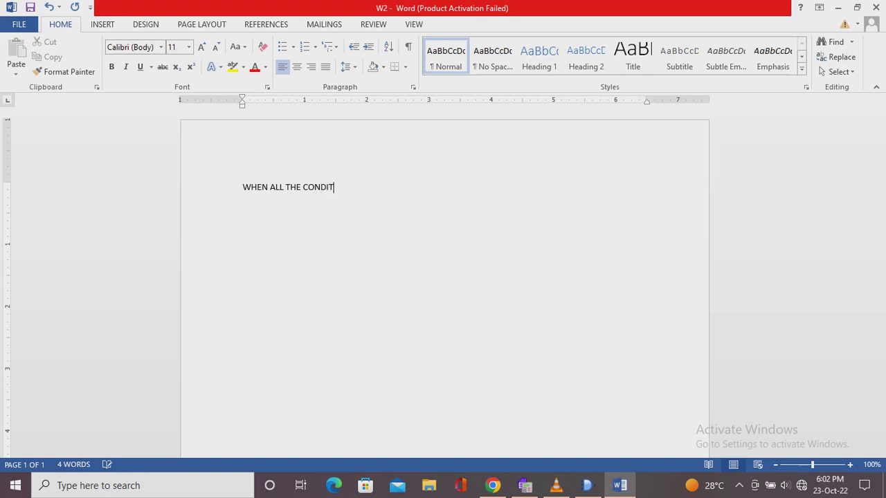
pyautogui.write('ION ARE OK THEN MY B')
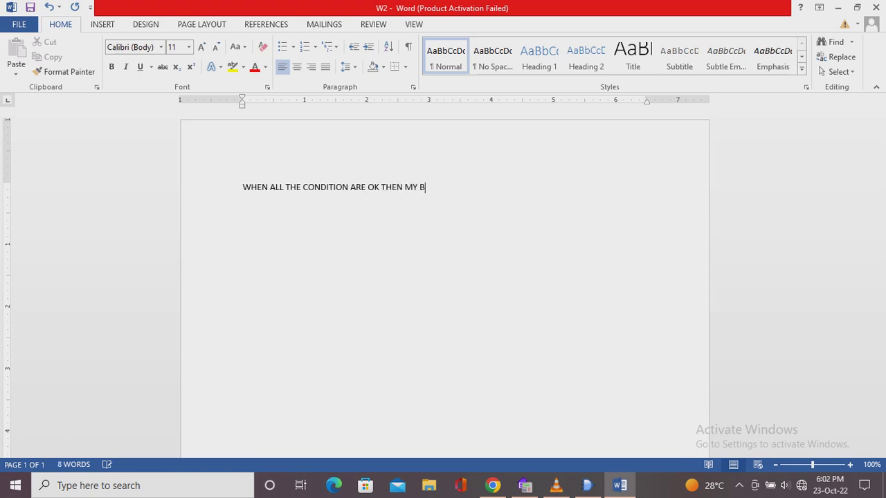
pyautogui.write('REAKER IS CLO')
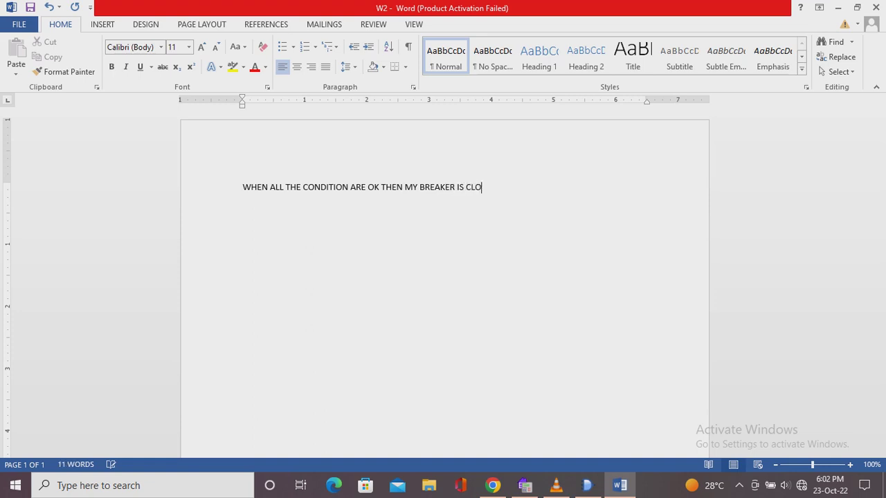
pyautogui.write('SED')
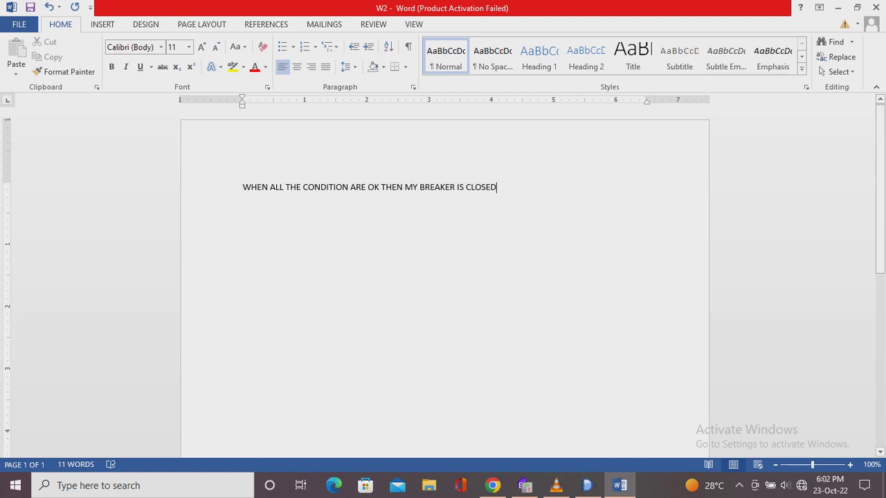
# Replace the breaker-closed note with the text "GO FOR OPEN COMMAND".
pyautogui.moveTo(242, 190); pyautogui.dragTo(502, 191)
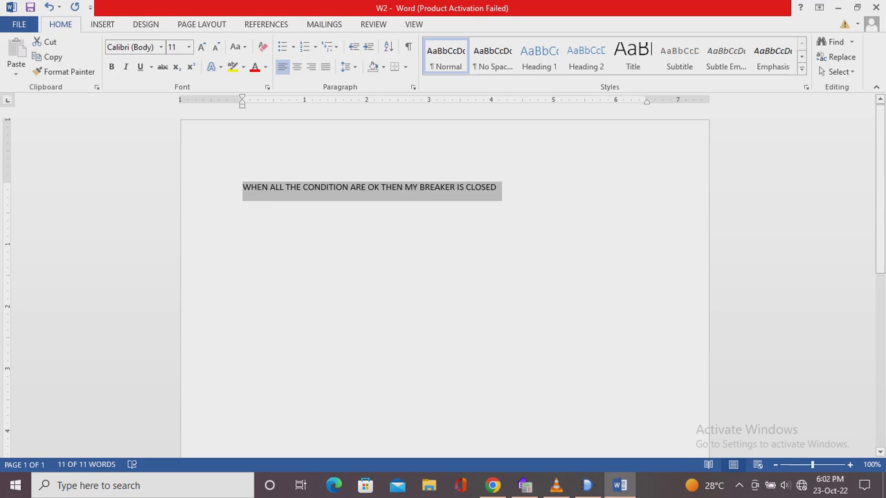
pyautogui.click(498, 188)
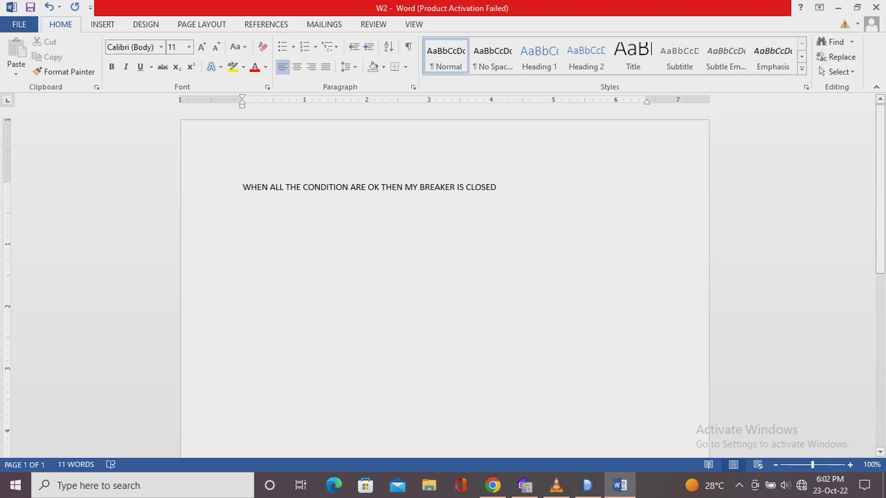
pyautogui.hotkey('ctrl', 'a')
pyautogui.press('BackSpace')
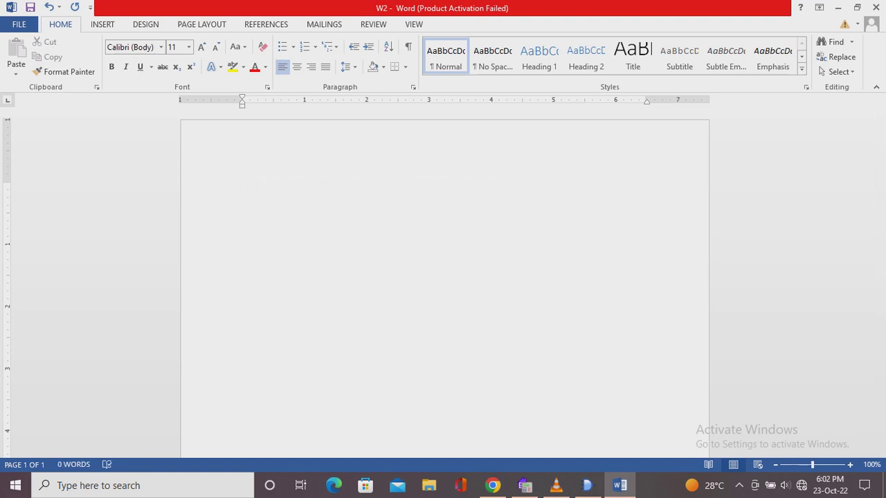
pyautogui.write('GO FRO OPEN COMMAND')
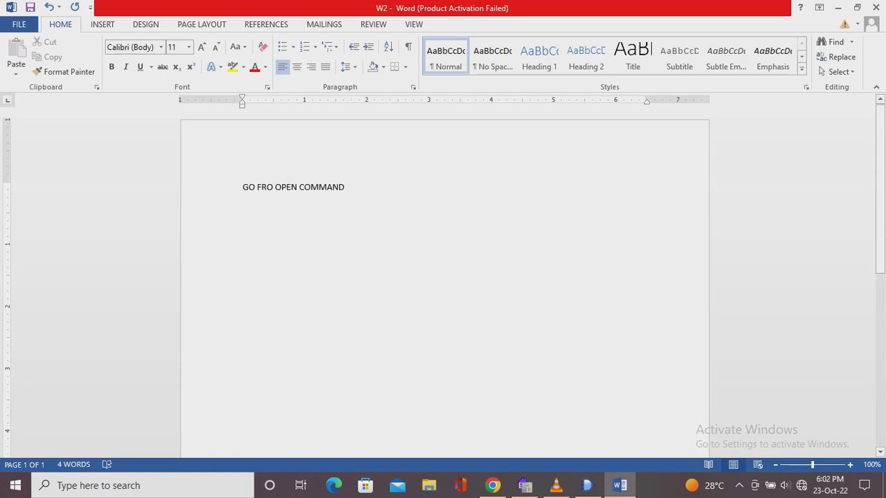
pyautogui.doubleClick(267, 192)
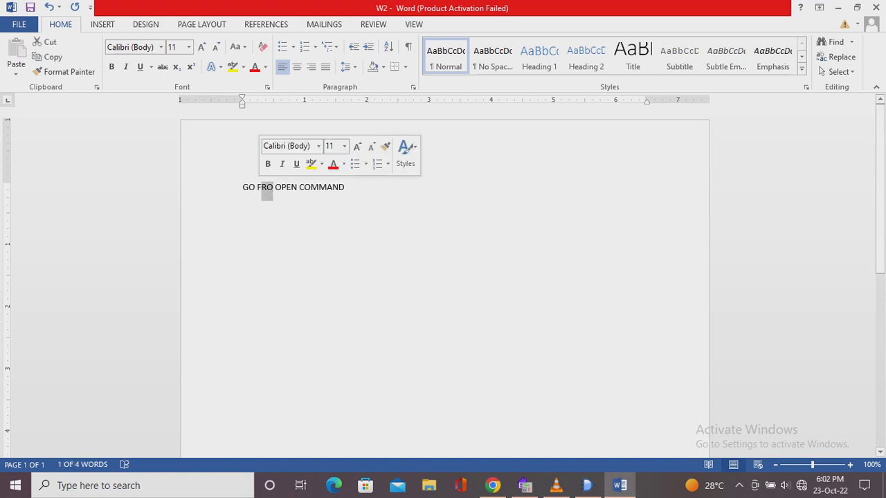
pyautogui.write('FOR')
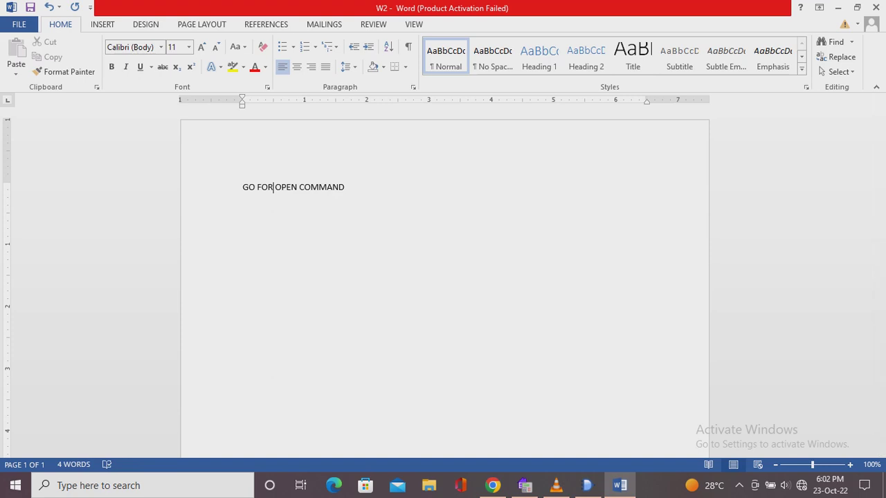
# Switch to the device's logic in Reylogic Express and place an Open CB Pulse signal on Diagram 2.
pyautogui.click(837, 8)
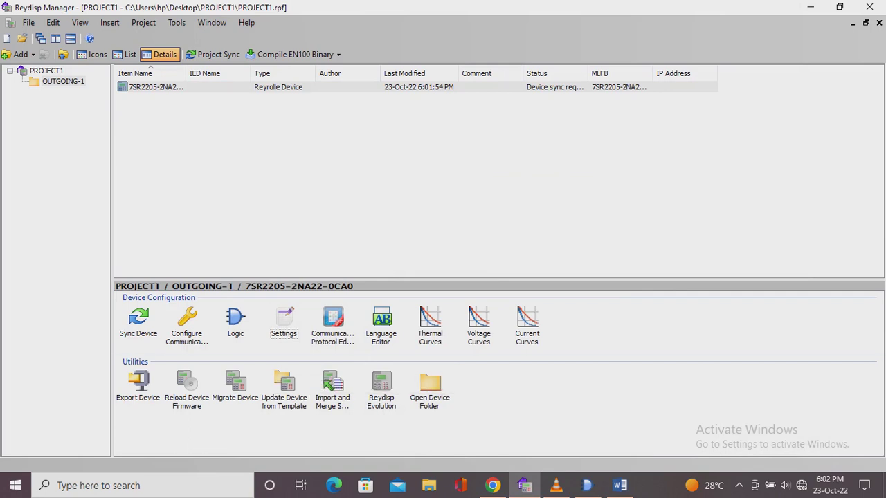
pyautogui.click(235, 322)
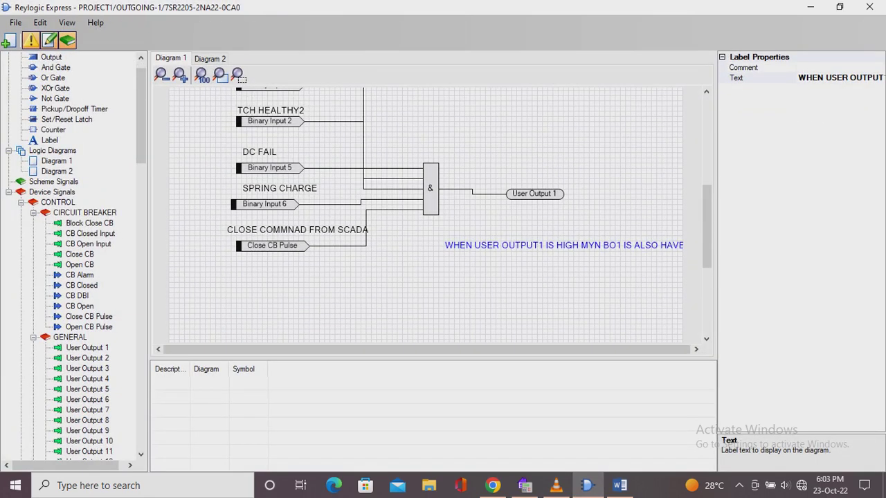
pyautogui.click(209, 59)
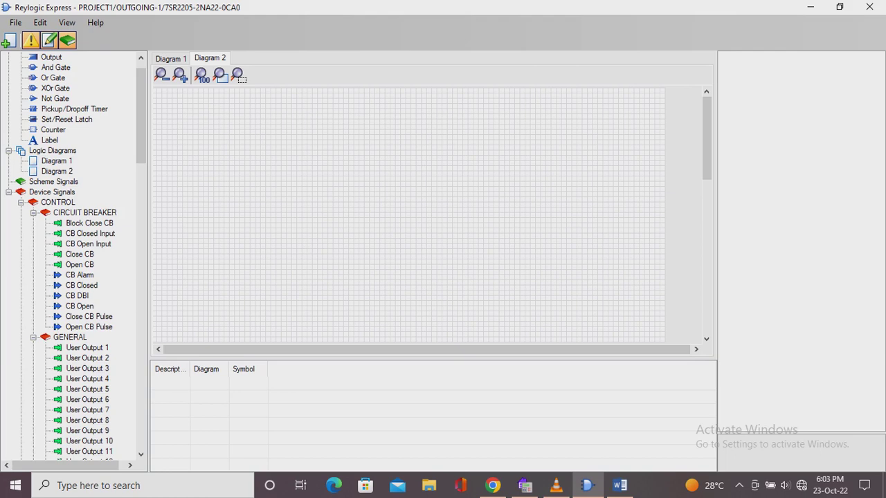
pyautogui.moveTo(89, 327); pyautogui.dragTo(280, 181)
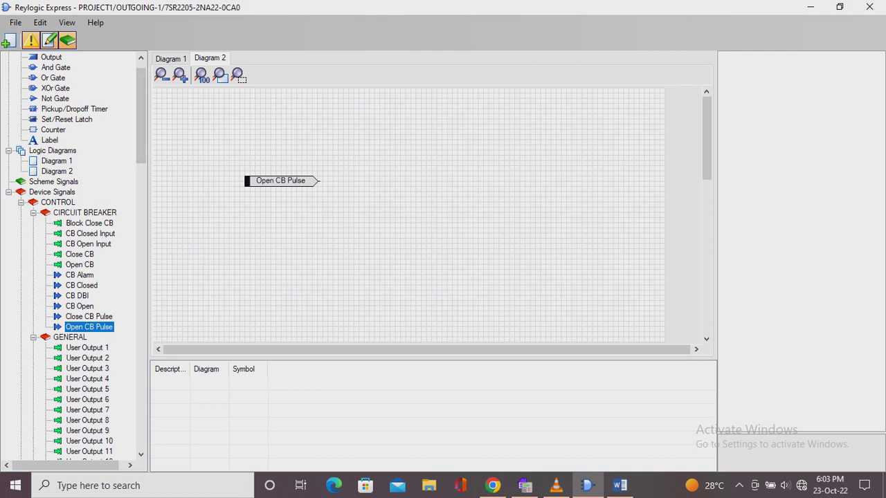
# Place a User Output 2 signal on Diagram 2 and connect the Open CB Pulse signal to it.
pyautogui.moveTo(141, 115); pyautogui.dragTo(141, 132)
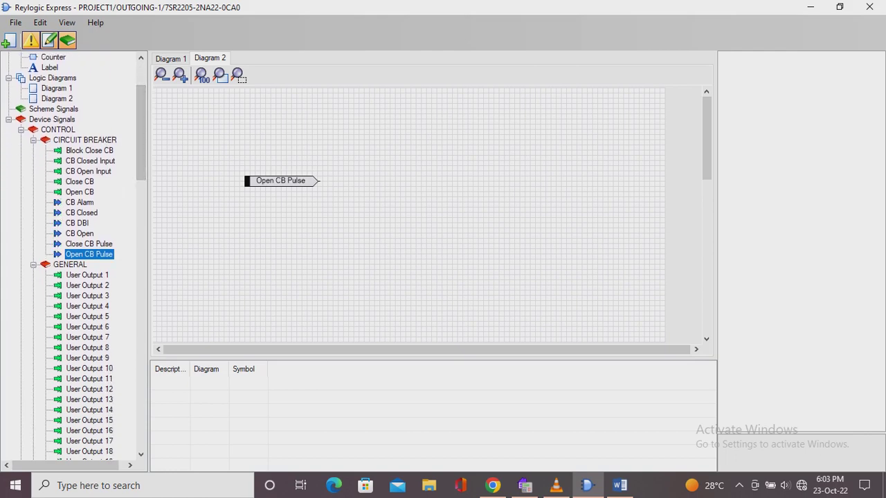
pyautogui.moveTo(87, 285); pyautogui.dragTo(428, 186)
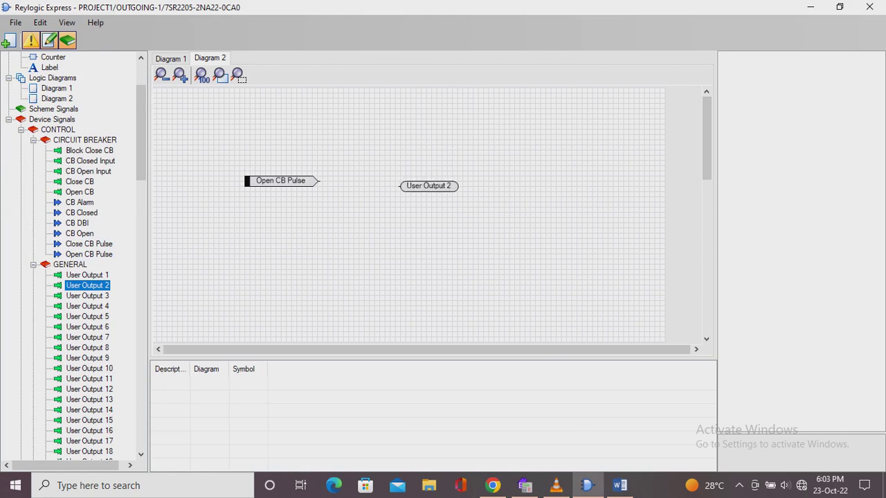
pyautogui.moveTo(318, 181); pyautogui.dragTo(400, 186)
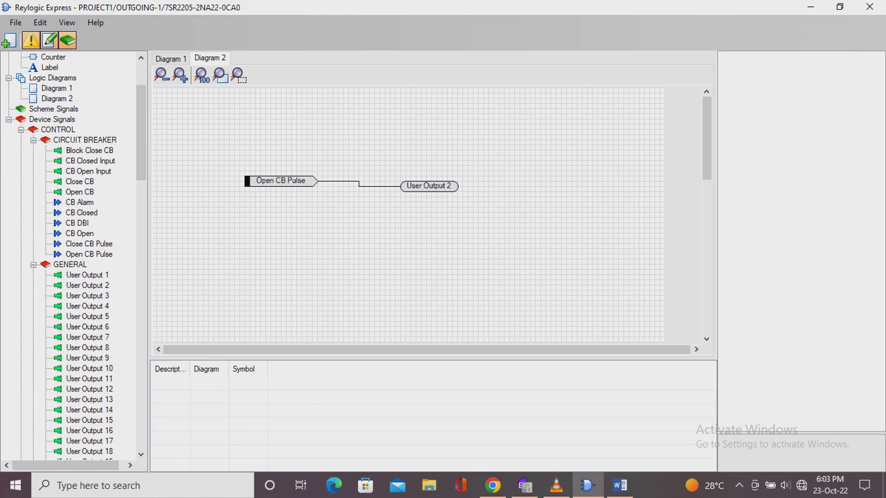
# Add a label below the Open CB Pulse signal with the text "OPEN COMMAND FROM SCADA".
pyautogui.moveTo(50, 67); pyautogui.dragTo(239, 210)
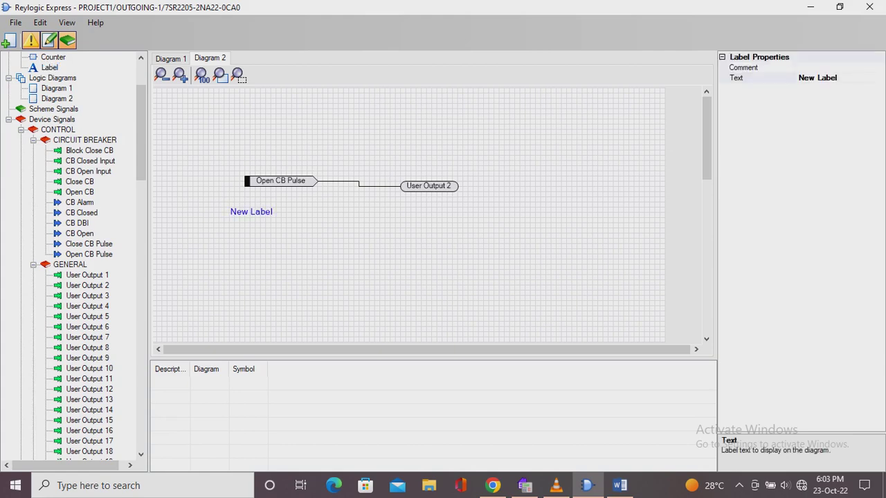
pyautogui.click(839, 77)
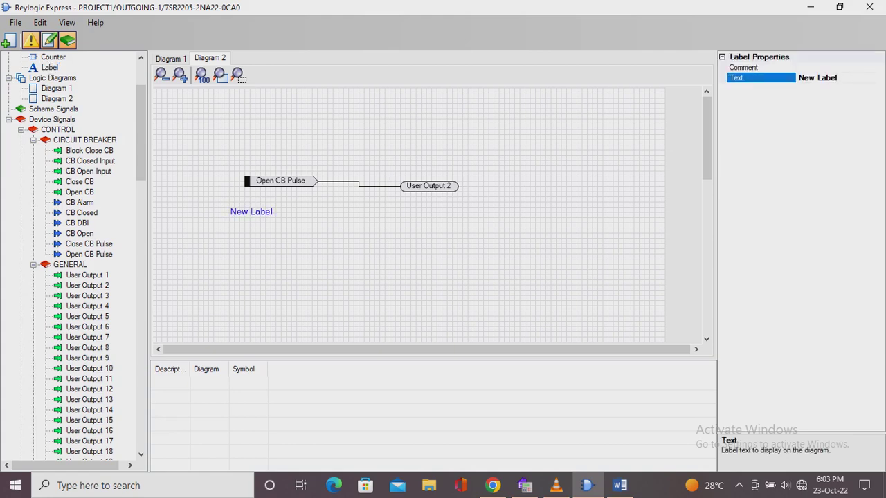
pyautogui.press('BackSpace')
pyautogui.press('BackSpace')
pyautogui.press('BackSpace')
pyautogui.press('BackSpace')
pyautogui.press('BackSpace')
pyautogui.press('BackSpace')
pyautogui.press('BackSpace')
pyautogui.press('BackSpace')
pyautogui.write('OPEN COMMAND FR')
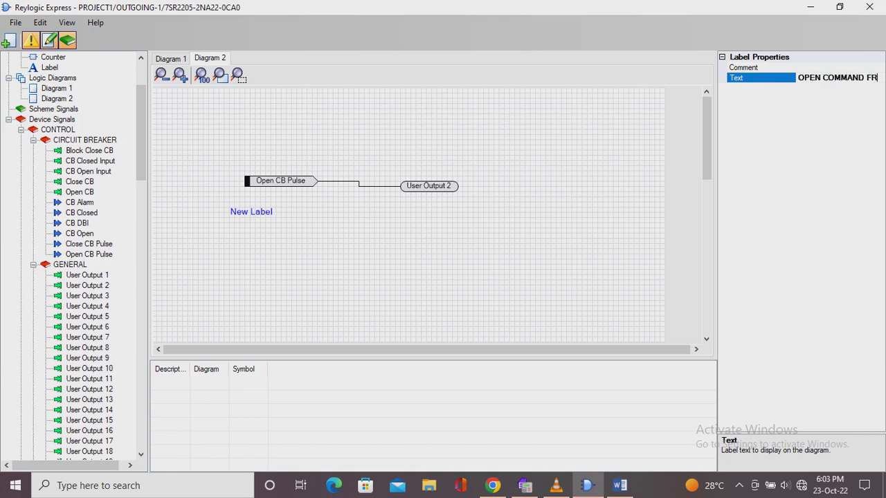
pyautogui.write('OM SCADA')
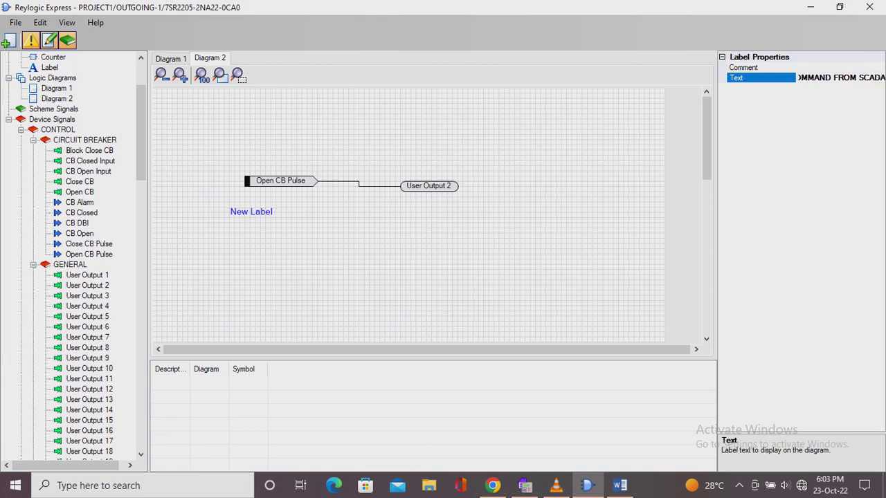
pyautogui.press('Return')
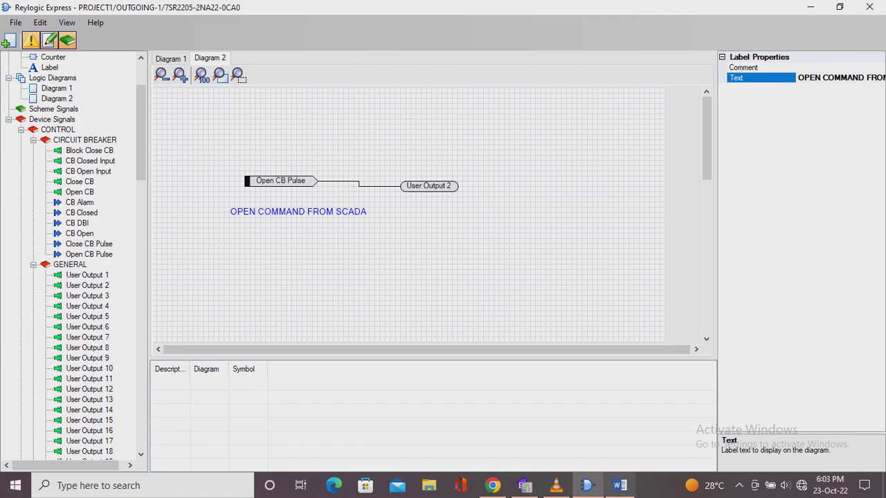
# Switch to the W2 Word document, shorten its first line to "GO FOR OPEN COM" and add the line "SAME WAY WE HAVE TO CONFIGURE FOR OPEN COMMAND".
pyautogui.click(619, 485)
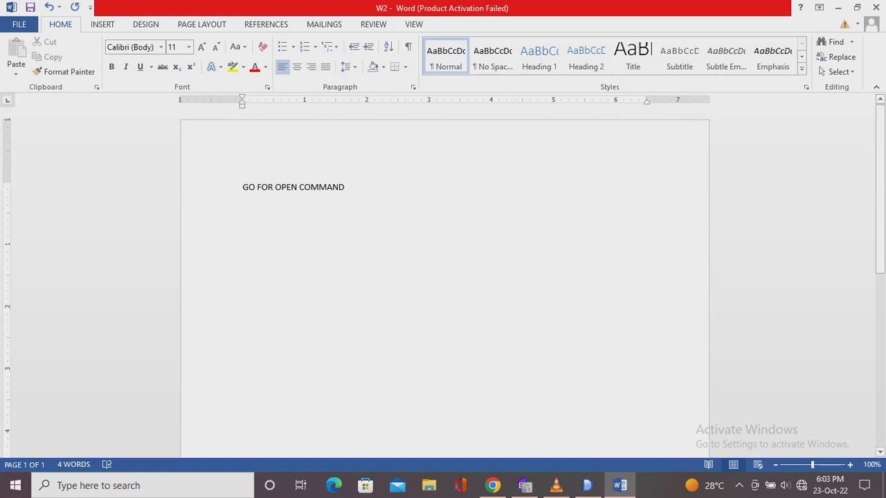
pyautogui.moveTo(243, 188); pyautogui.dragTo(353, 188)
pyautogui.click(318, 188)
pyautogui.write('SAME W')
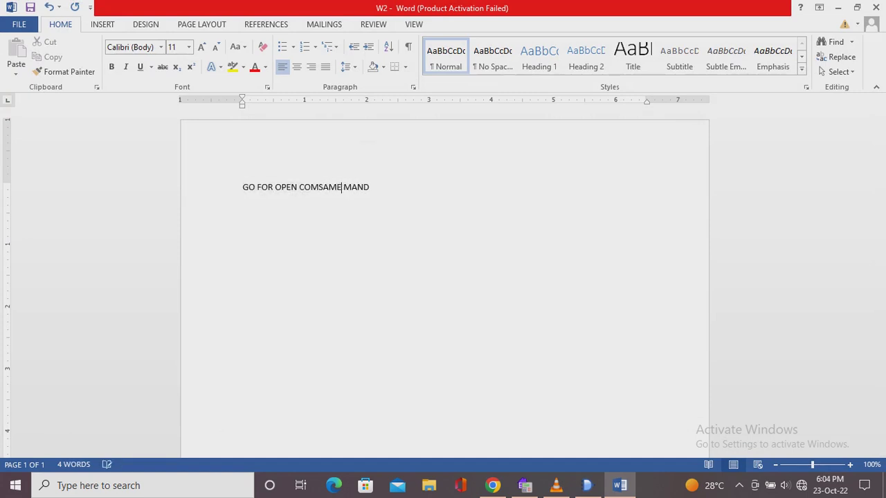
pyautogui.write('AY WE')
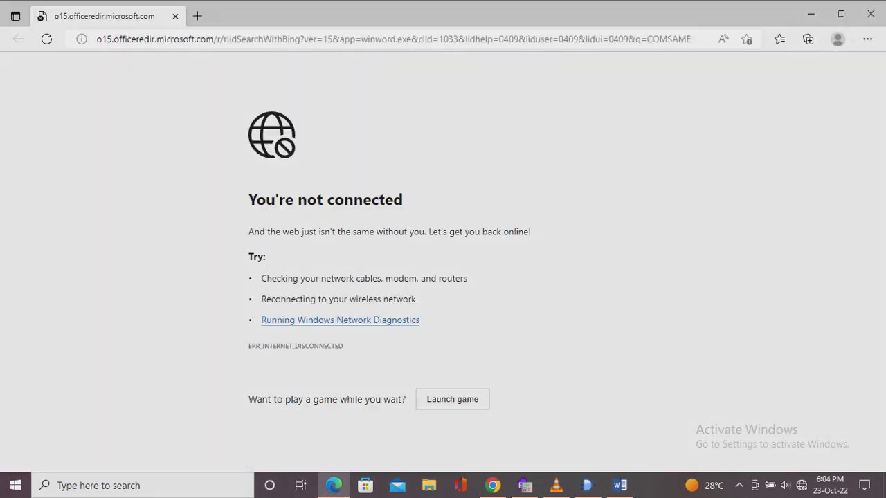
pyautogui.click(869, 14)
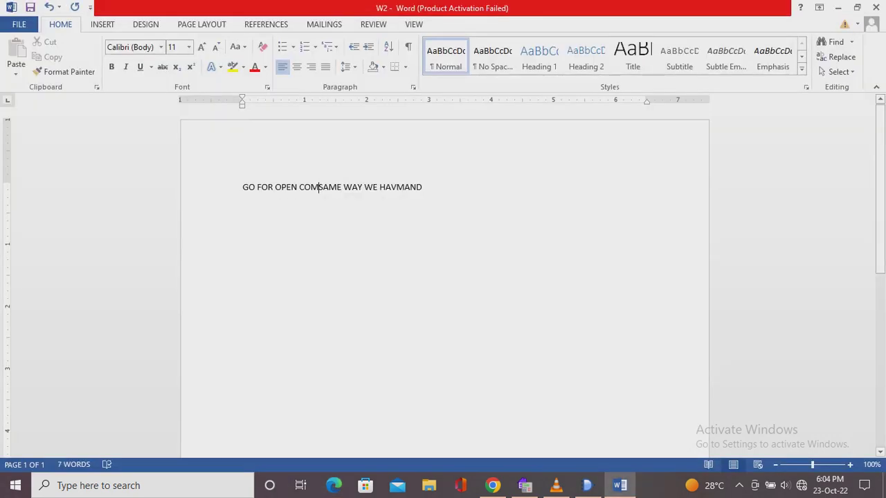
pyautogui.press('Return')
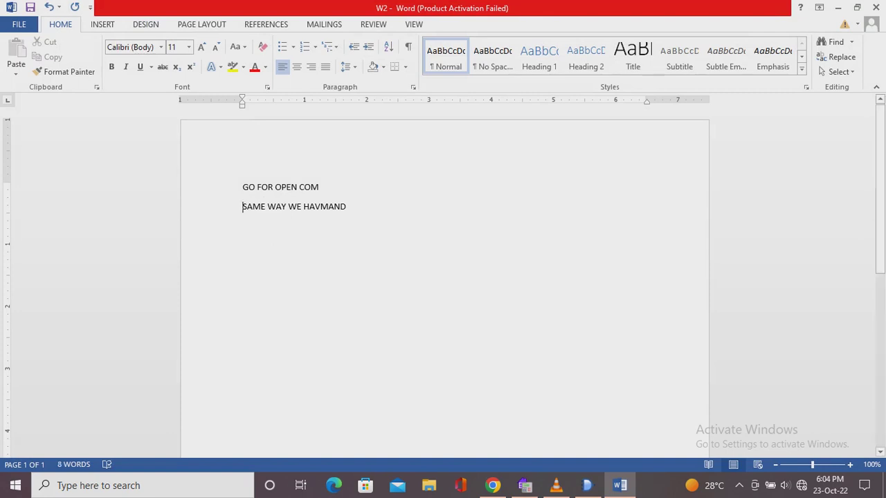
pyautogui.moveTo(346, 206); pyautogui.dragTo(320, 206)
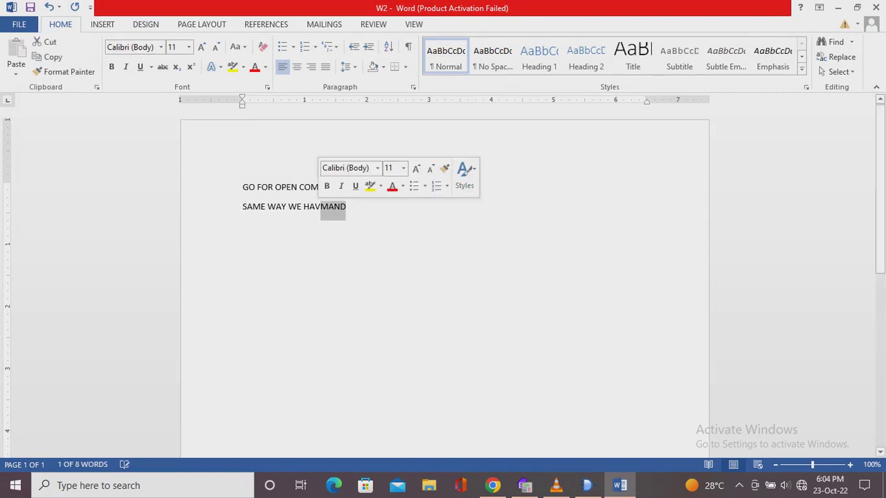
pyautogui.write('E ')
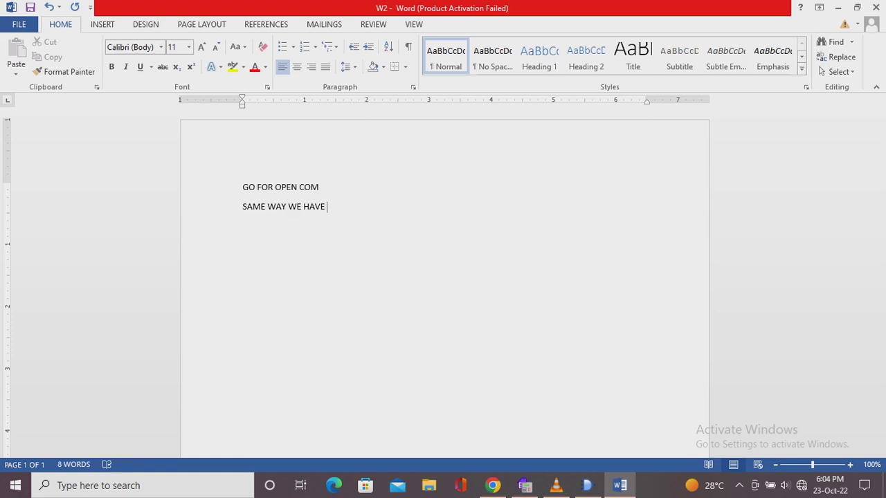
pyautogui.write('TO CONFIG')
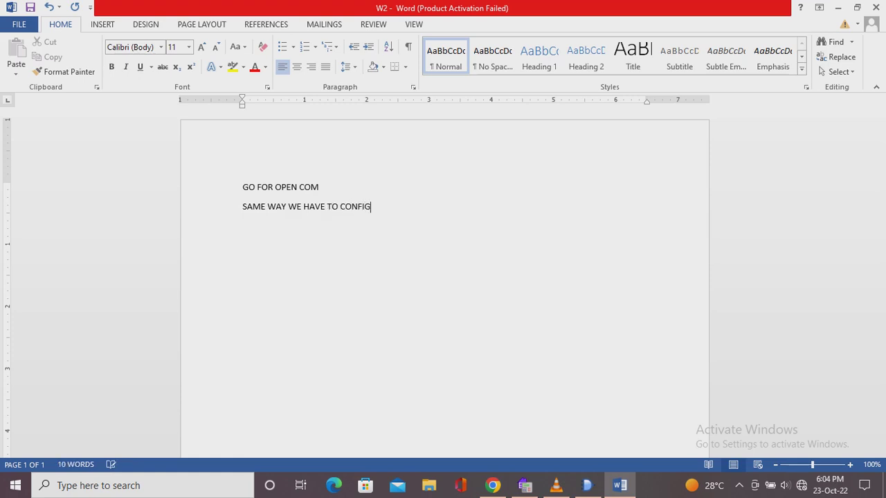
pyautogui.write('URE FOR OPEN COMMAND')
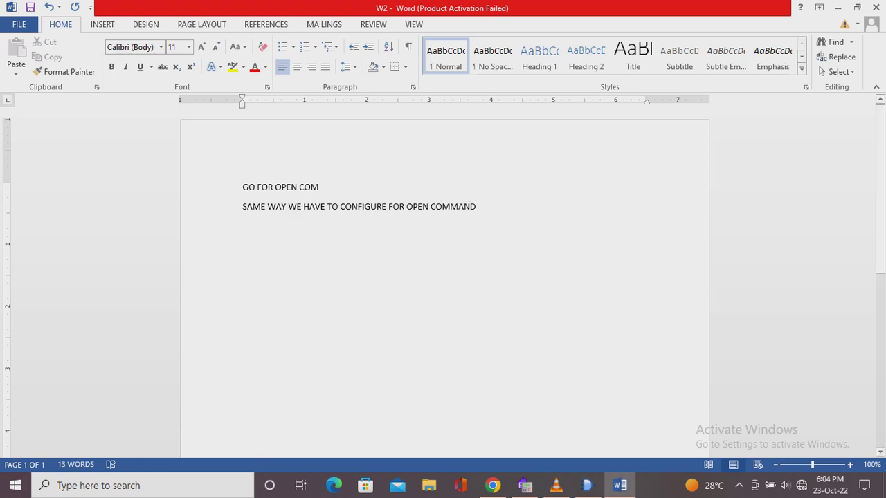
# Add the lines "GOTO" and "SETTING AND CONFIG OUTPUT 2 TO BO2" below the open command note.
pyautogui.press('Return')
pyautogui.write('GOTO')
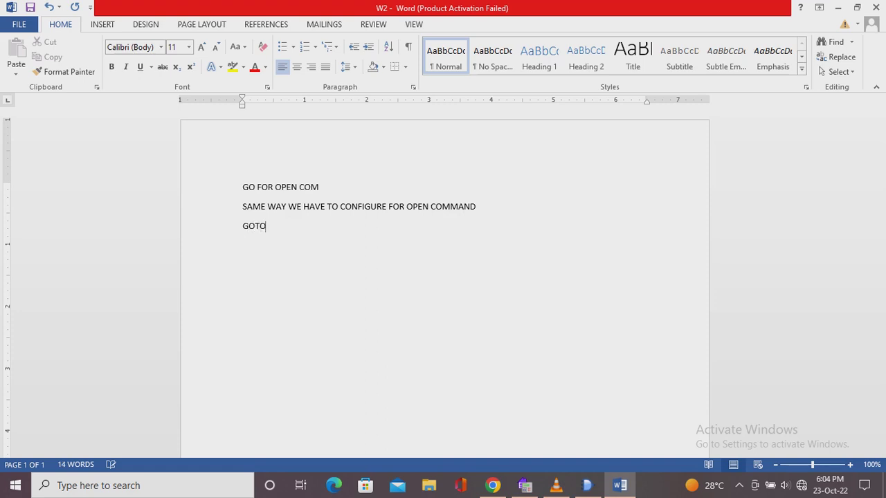
pyautogui.press('Return')
pyautogui.write('D')
pyautogui.press('BackSpace')
pyautogui.write('SETTING AND CO')
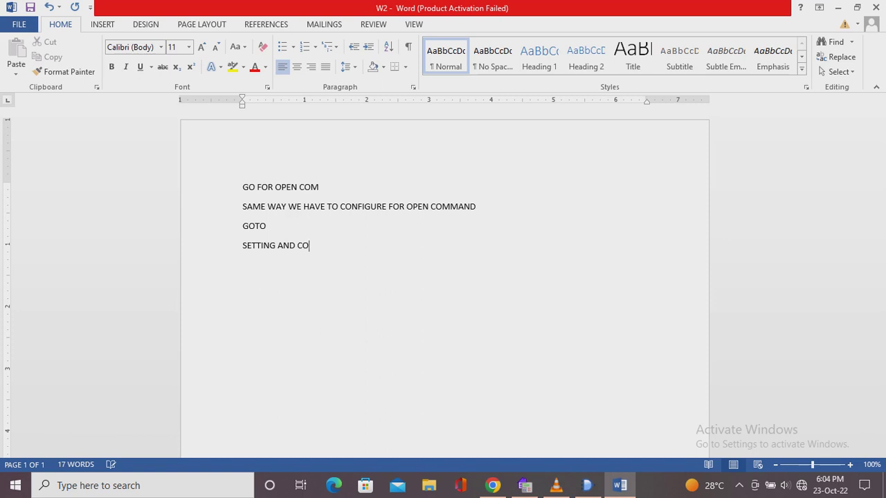
pyautogui.write('NFIG OUTPUT 1')
pyautogui.press('BackSpace')
pyautogui.write('2 TO ')
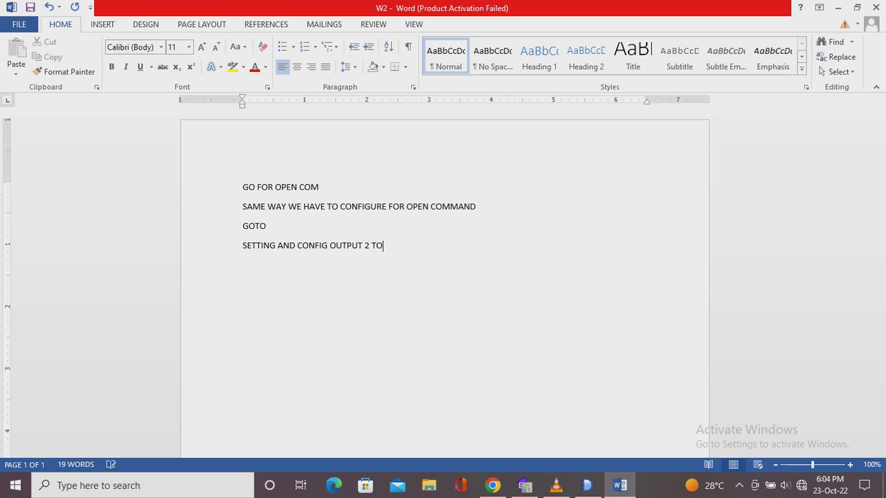
pyautogui.write('BO2')
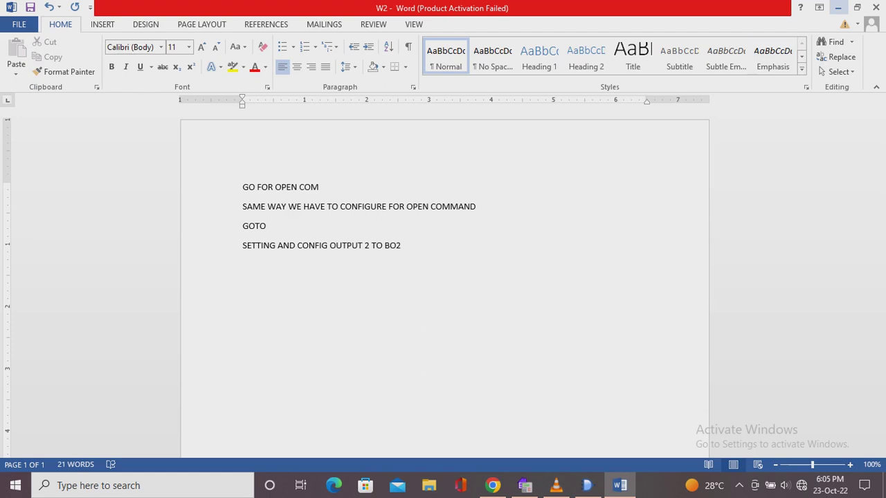
# Return to Reylogic Express and save the logic scheme with the new open command diagram.
pyautogui.click(837, 7)
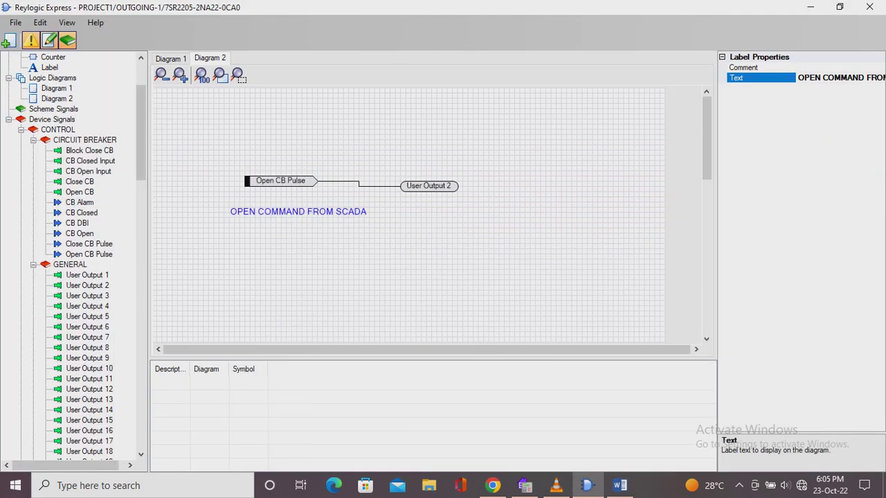
pyautogui.click(16, 22)
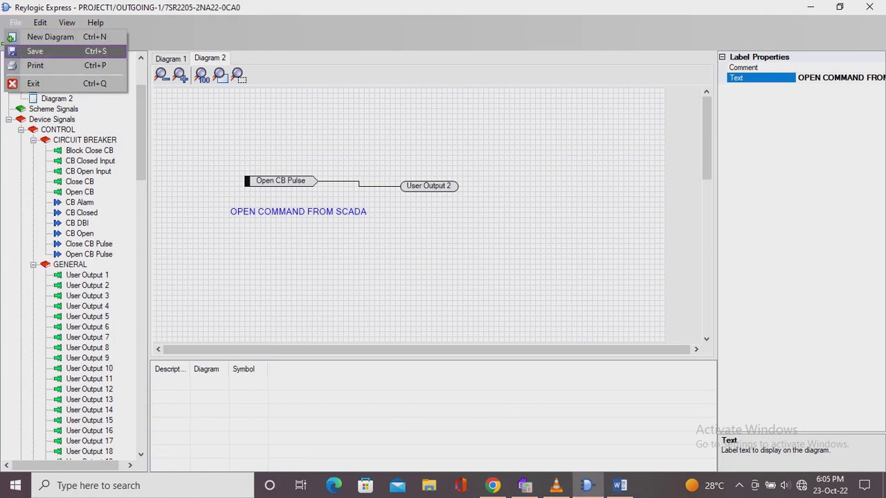
pyautogui.click(35, 51)
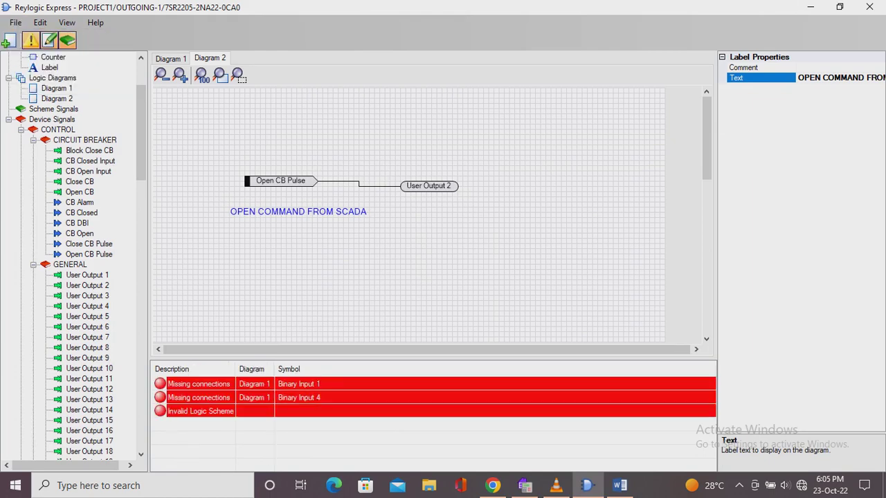
# Locate the unconnected Binary Input 1 and Binary Input 4 symbols on Diagram 1 and delete both.
pyautogui.click(199, 384)
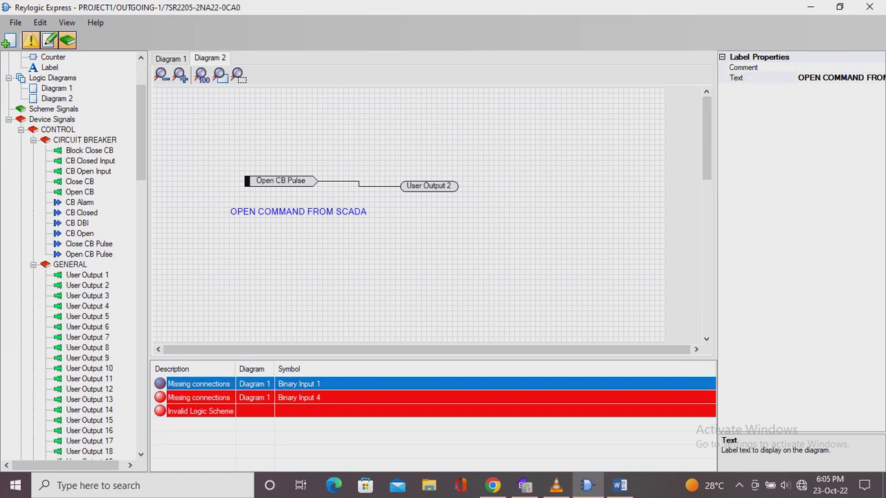
pyautogui.moveTo(706, 138)
pyautogui.mouseDown()
pyautogui.moveTo(707, 257)
pyautogui.moveTo(706, 138)
pyautogui.mouseUp()
pyautogui.click(171, 59)
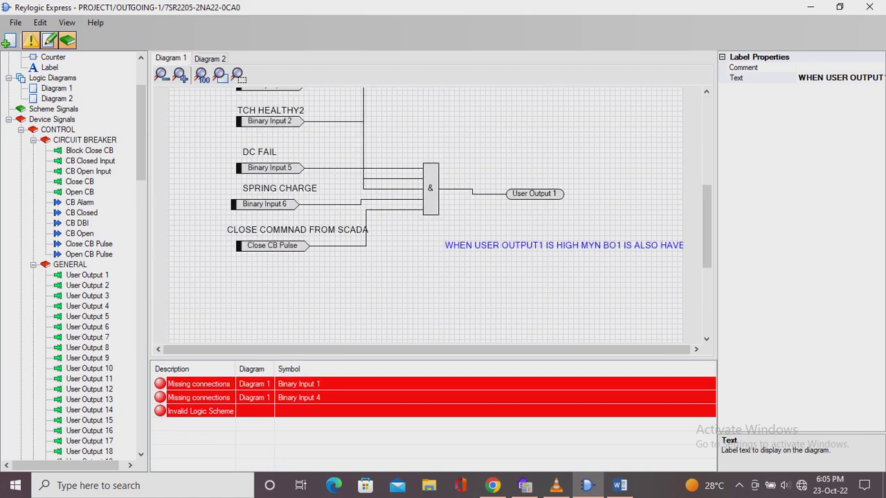
pyautogui.doubleClick(299, 384)
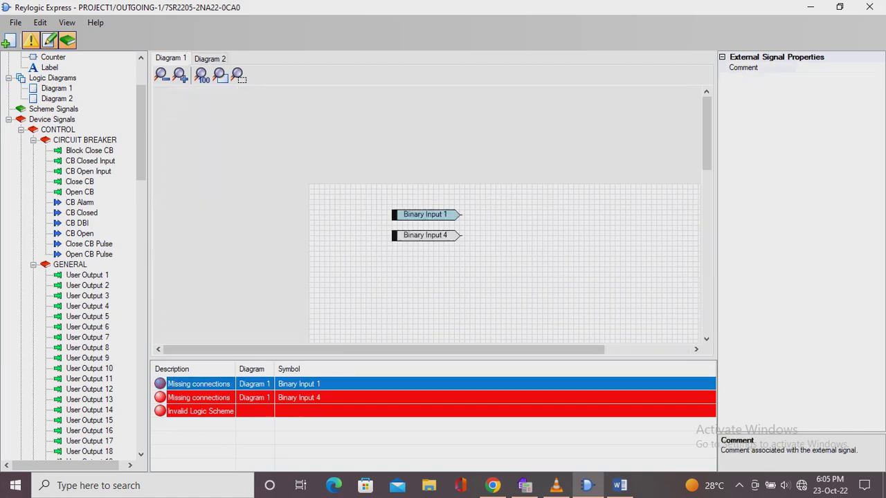
pyautogui.moveTo(380, 202); pyautogui.dragTo(518, 263)
pyautogui.press('Delete')
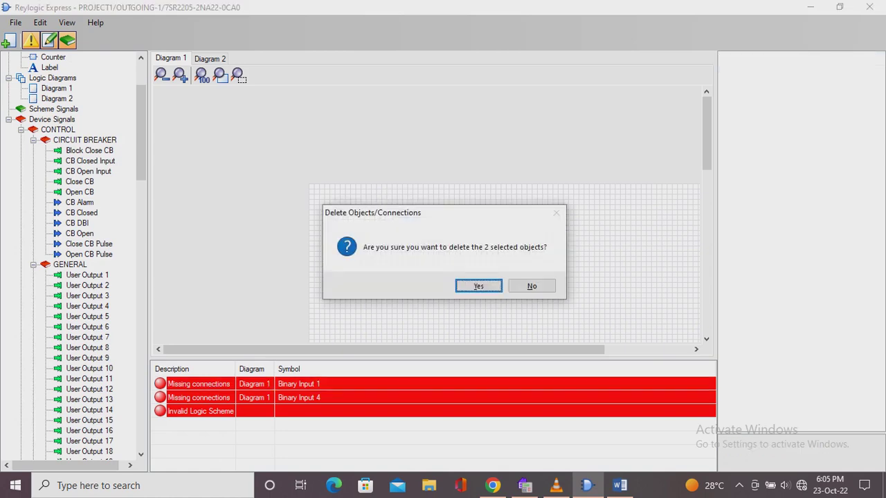
pyautogui.click(476, 285)
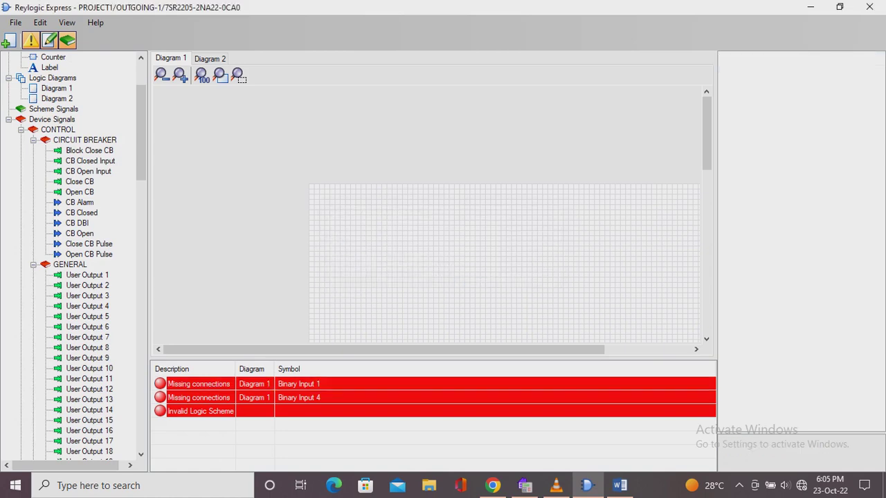
# Save the corrected logic scheme and check its validation entry.
pyautogui.click(15, 22)
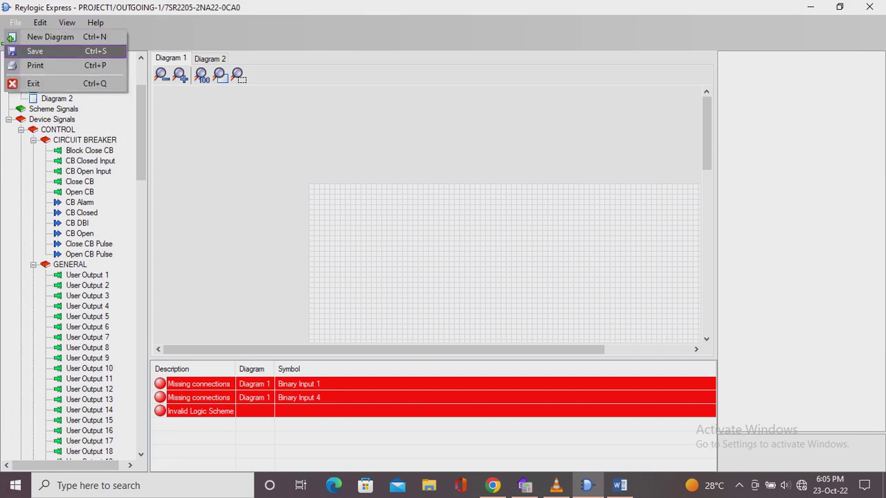
pyautogui.click(28, 49)
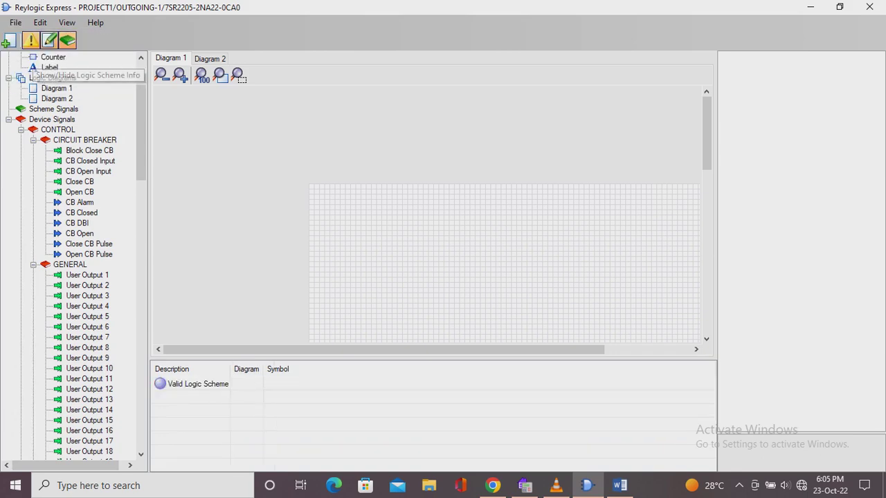
pyautogui.click(197, 384)
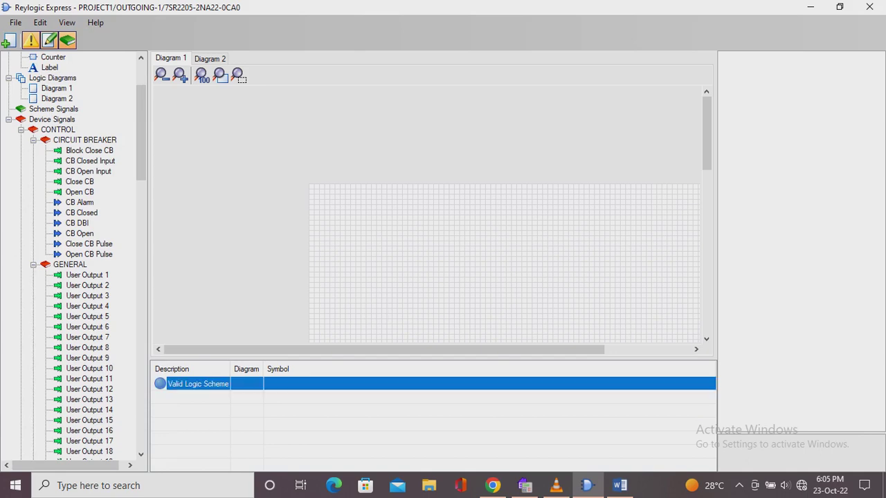
# Switch to Reydisp Manager and open the output matrix in the 7SR2205 device's settings.
pyautogui.click(810, 7)
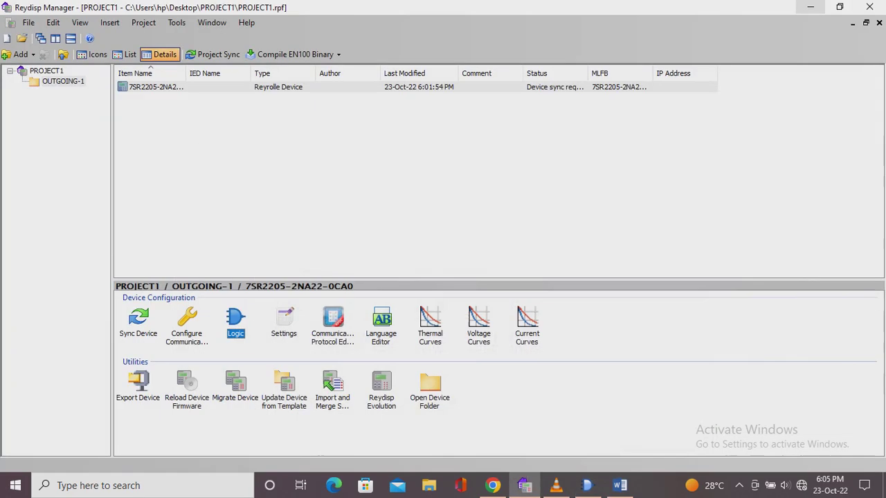
pyautogui.moveTo(523, 485)
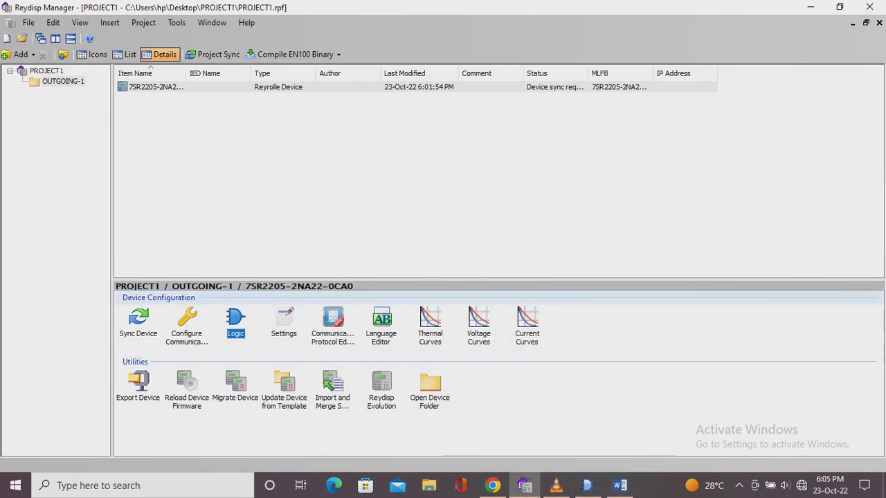
pyautogui.click(287, 319)
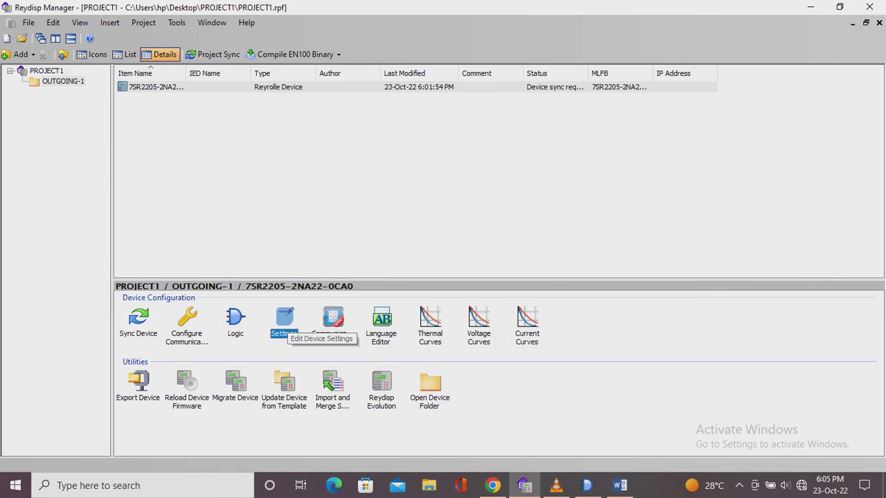
pyautogui.doubleClick(285, 321)
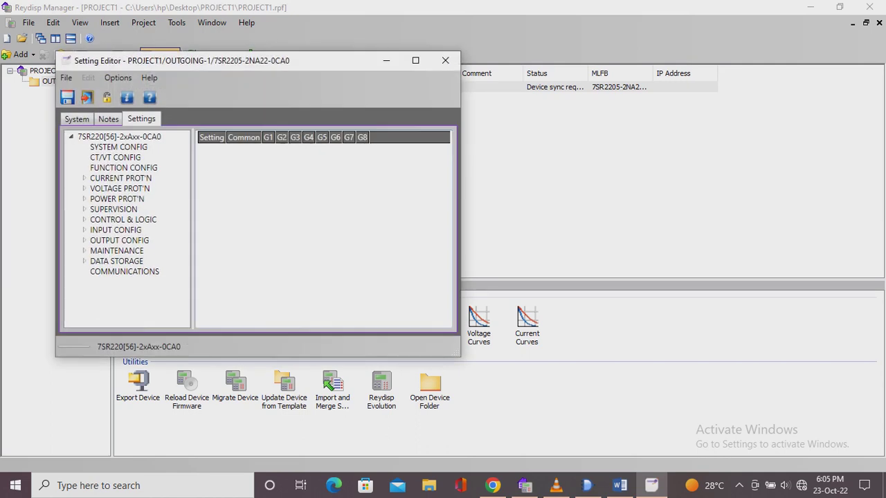
pyautogui.click(84, 240)
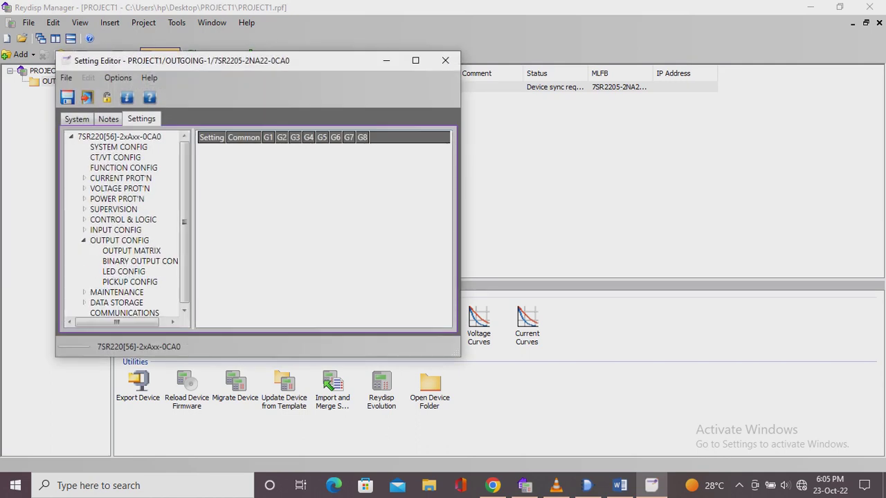
pyautogui.click(131, 251)
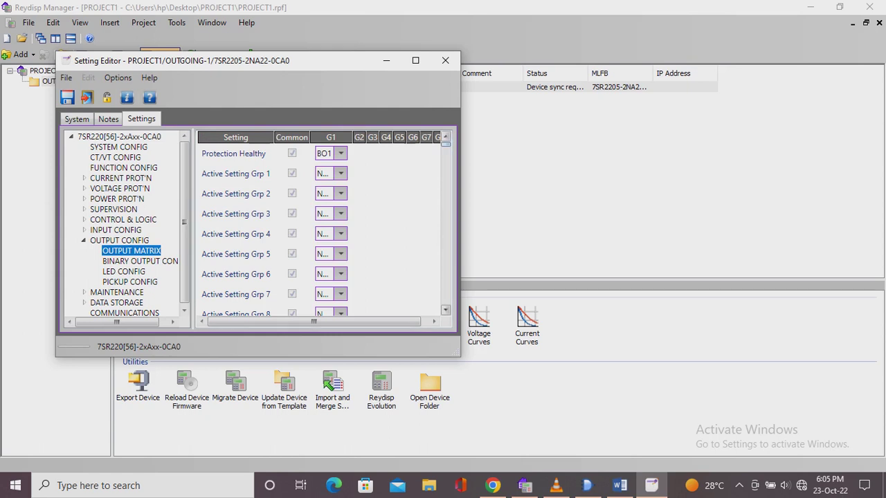
# Assign User Output 2 to BO2 in the output matrix, saving the settings and closing the Setting Editor.
pyautogui.moveTo(445, 143)
pyautogui.mouseDown()
pyautogui.moveTo(446, 251)
pyautogui.moveTo(446, 231)
pyautogui.moveTo(445, 244)
pyautogui.mouseUp()
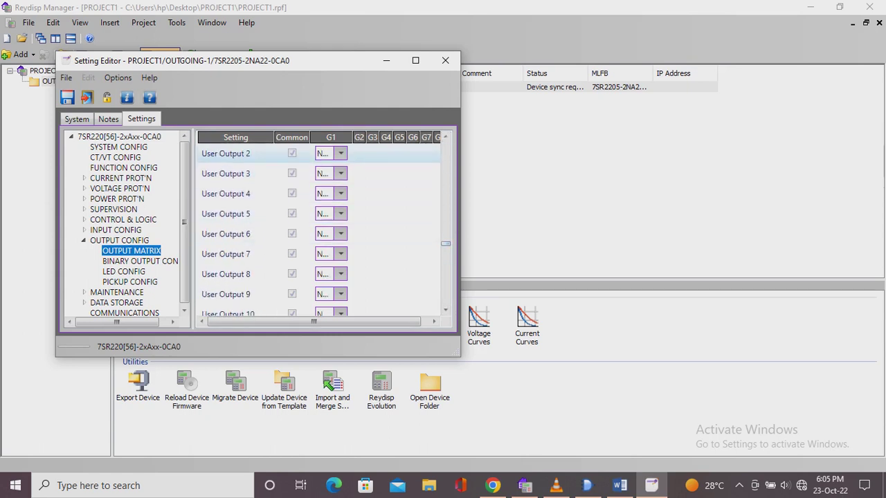
pyautogui.click(340, 153)
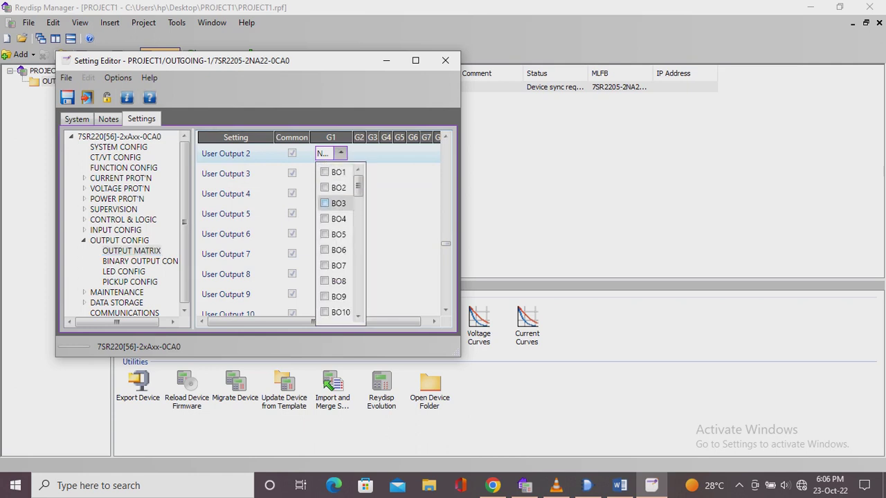
pyautogui.click(324, 188)
pyautogui.click(395, 234)
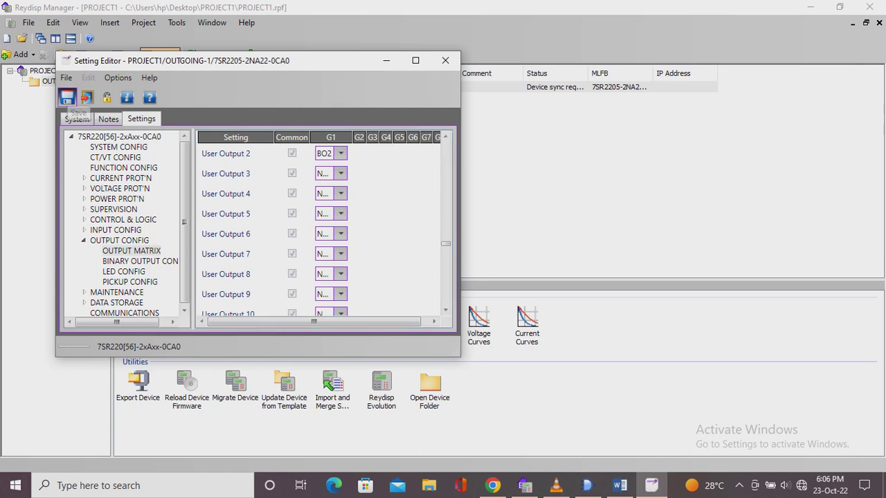
pyautogui.click(86, 98)
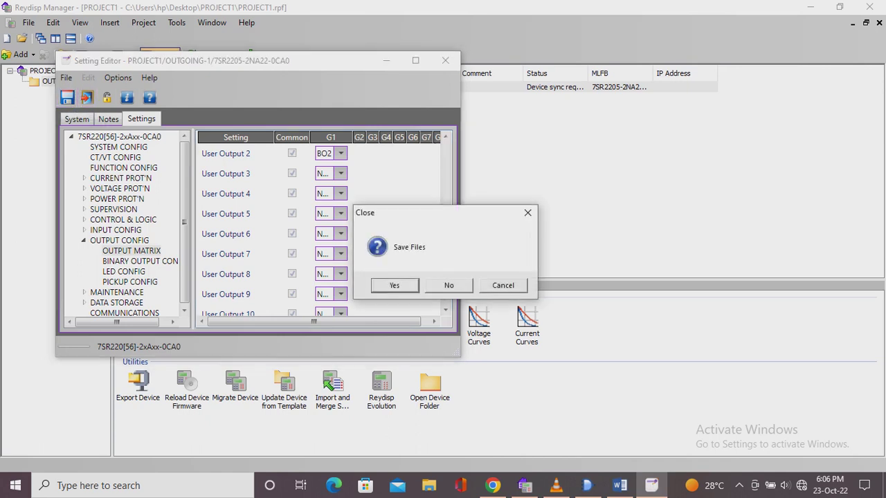
pyautogui.press('Return')
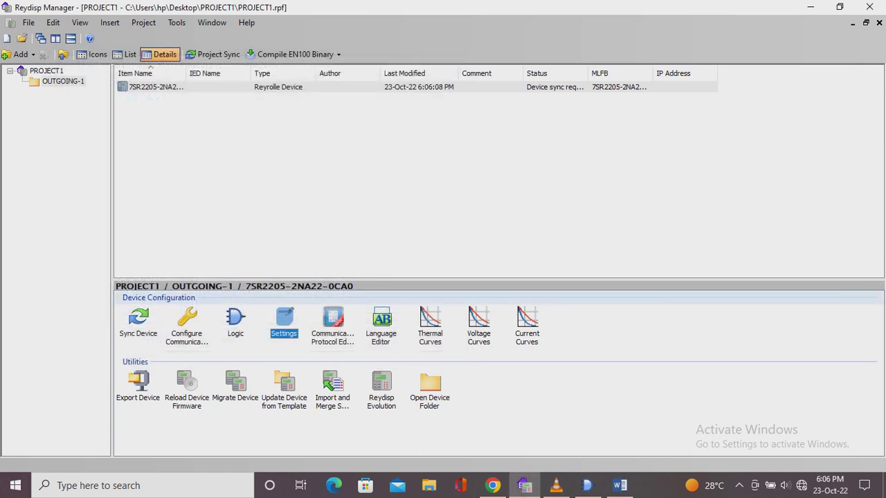
# Switch to Word and replace the notes with "NOW WE HAVE TO CONFIGURE FOR ISOLATOR OPEN AND CLOSE COMMAND".
pyautogui.moveTo(619, 485)
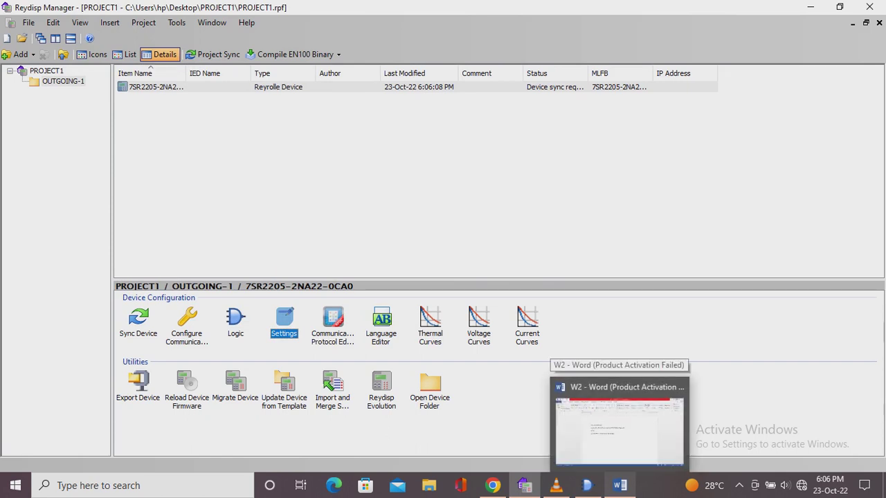
pyautogui.click(619, 429)
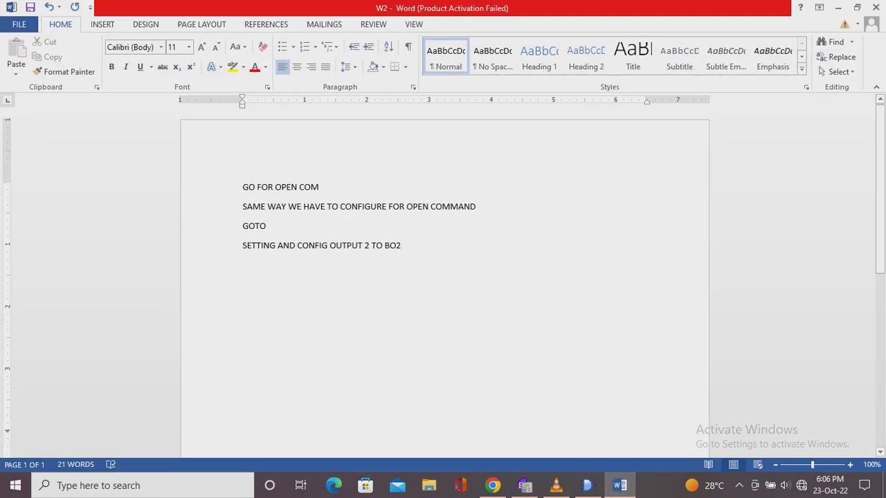
pyautogui.moveTo(242, 187); pyautogui.dragTo(408, 248)
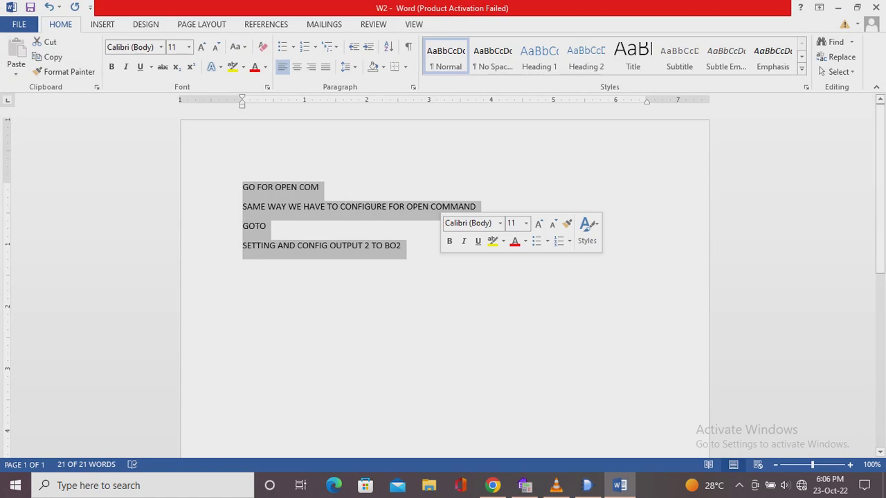
pyautogui.write('NOW WE ')
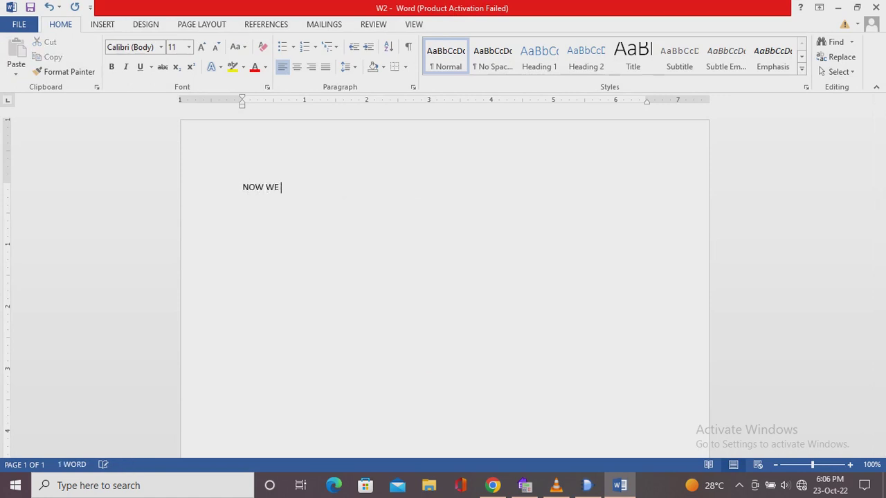
pyautogui.write('HAVE TO CONFIGEU')
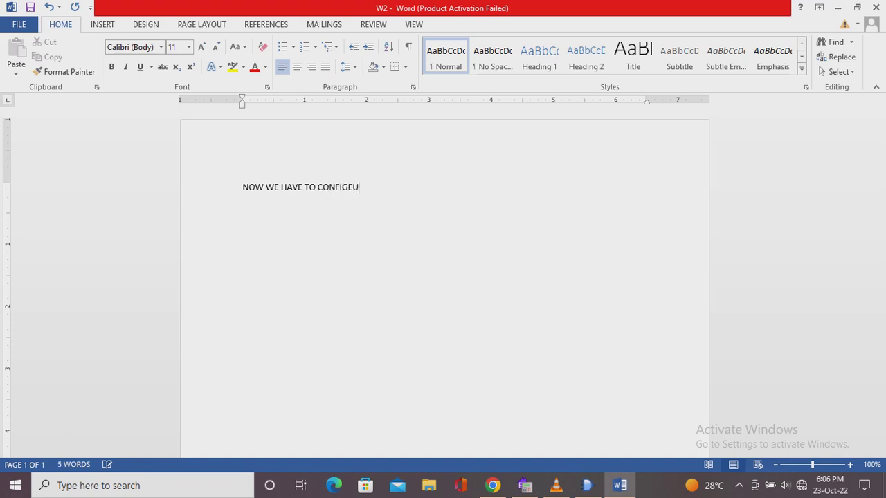
pyautogui.write('R')
pyautogui.press('BackSpace')
pyautogui.press('BackSpace')
pyautogui.press('BackSpace')
pyautogui.write('URE FOR ISOLATOR')
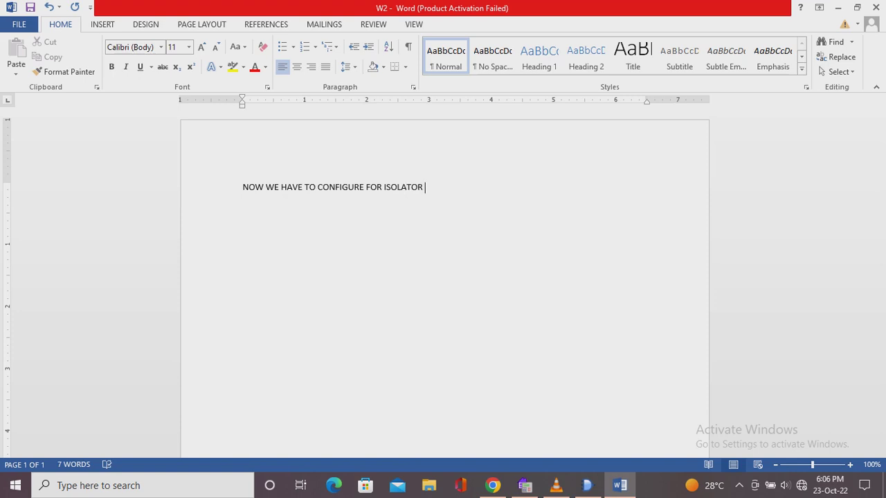
pyautogui.write(' OPEN AND CLOSE')
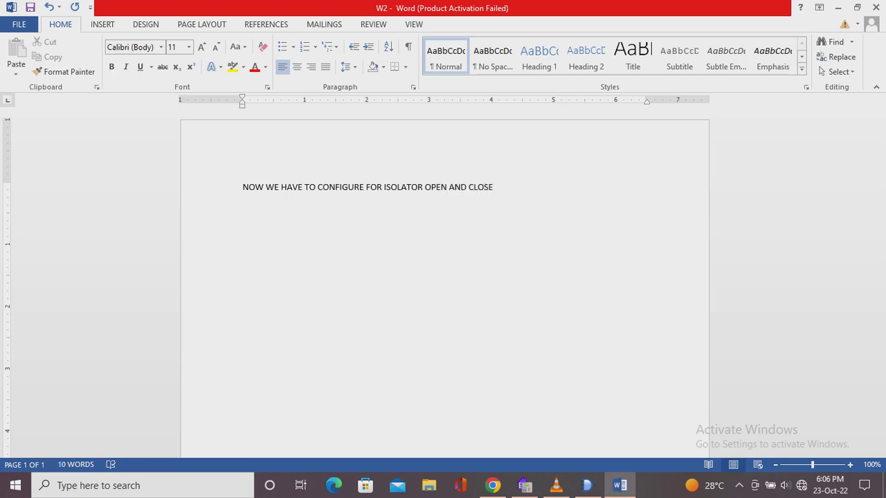
pyautogui.write(' (')
pyautogui.write('OMMAND')
# Return to Reylogic Express and expand DoublePoint Events under Serial Comms, collapsing the Circuit Breaker and General signal groups.
pyautogui.click(837, 7)
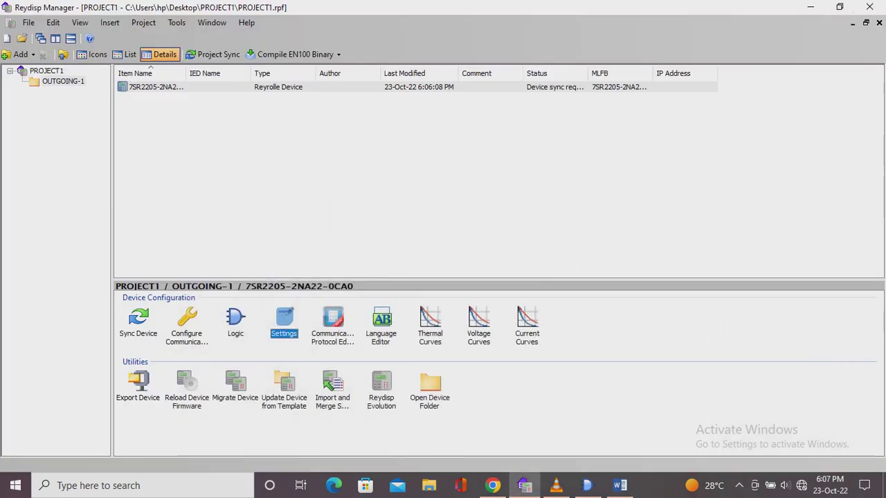
pyautogui.click(588, 486)
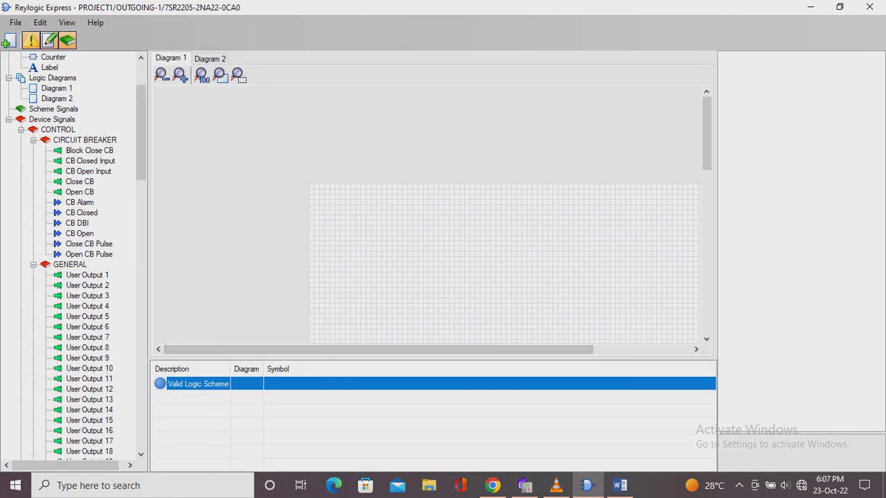
pyautogui.click(33, 140)
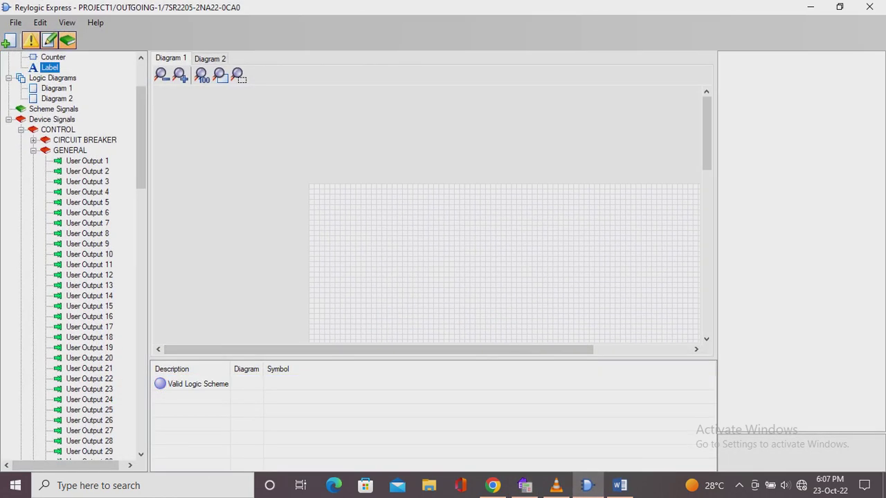
pyautogui.click(33, 151)
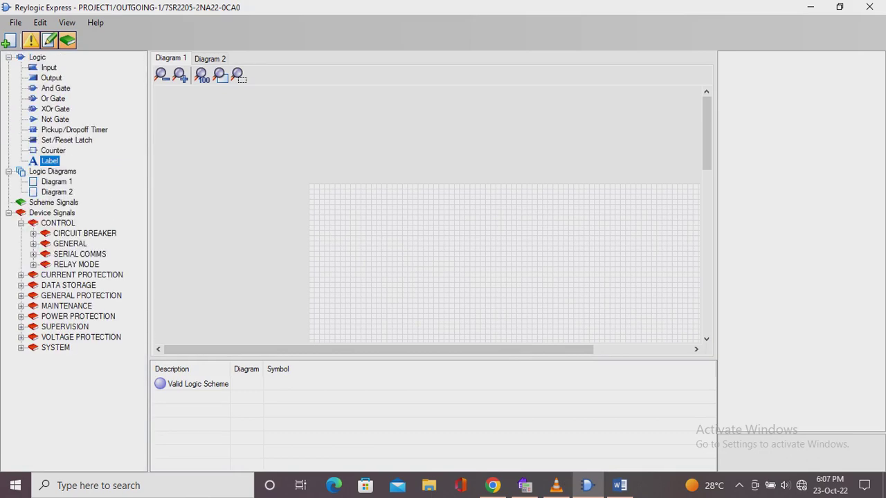
pyautogui.click(33, 254)
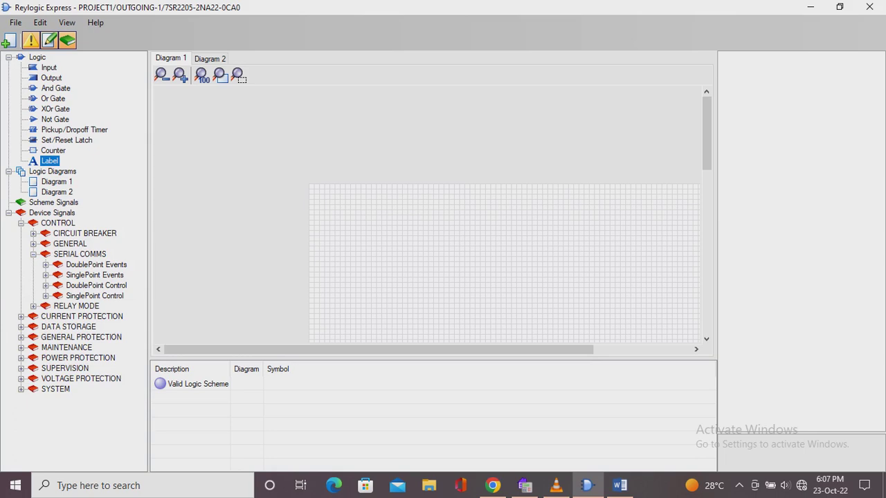
pyautogui.click(46, 265)
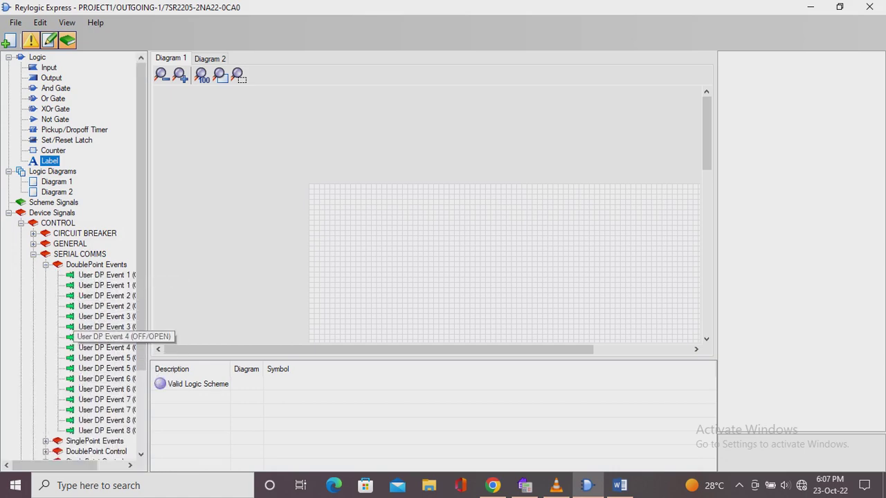
# Place User DP Event 1 (OFF/OPEN) on Diagram 1 and add a third logic diagram to the scheme.
pyautogui.moveTo(104, 274); pyautogui.dragTo(405, 220)
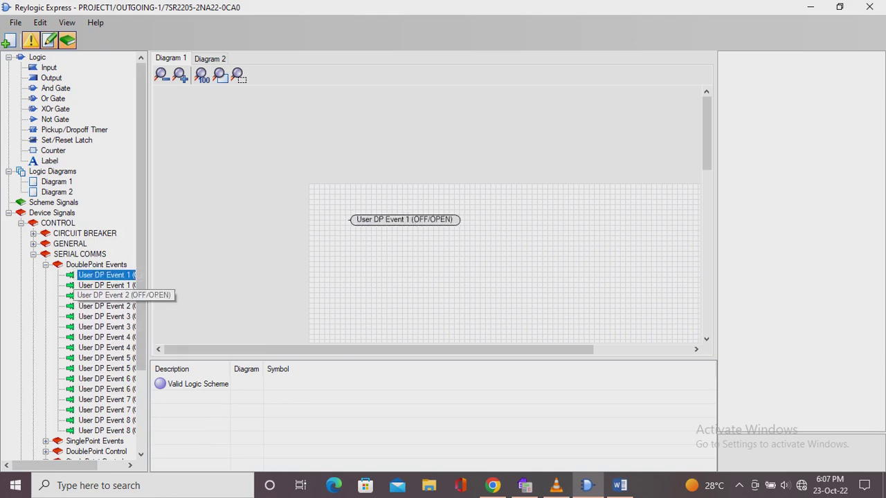
pyautogui.click(210, 59)
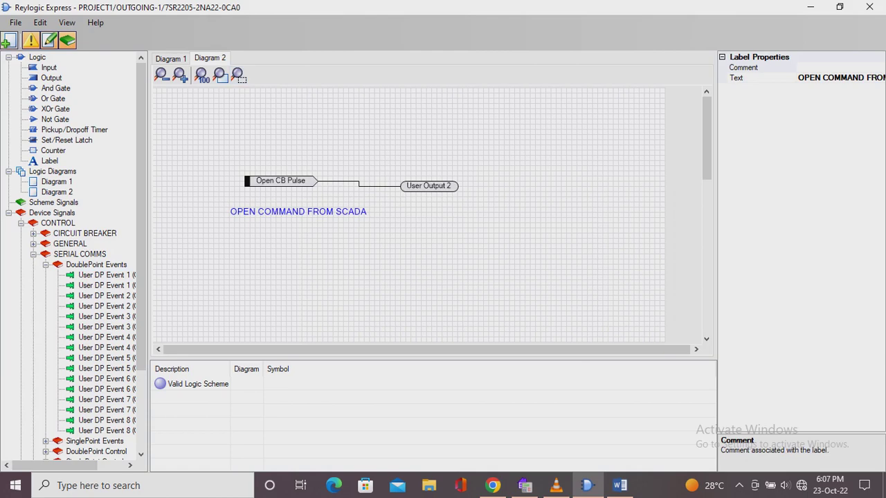
pyautogui.click(9, 41)
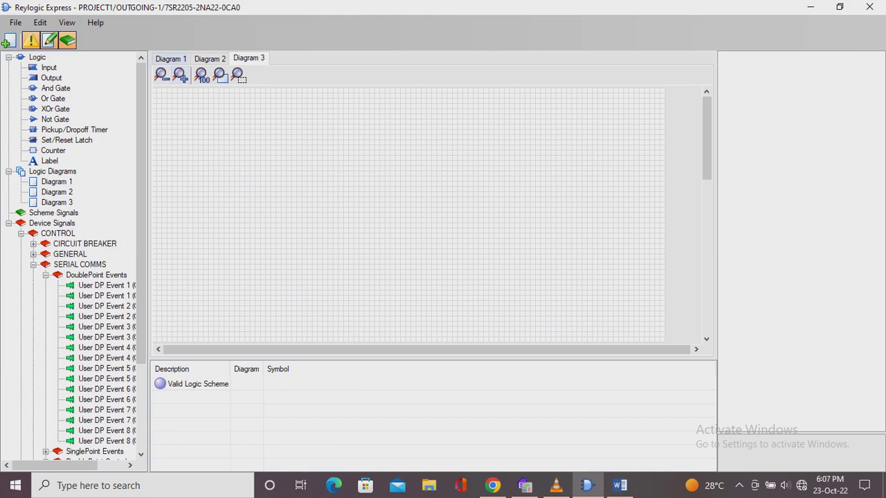
# Delete the misplaced User DP Event 1 (OFF/OPEN) symbol from Diagram 1.
pyautogui.click(171, 59)
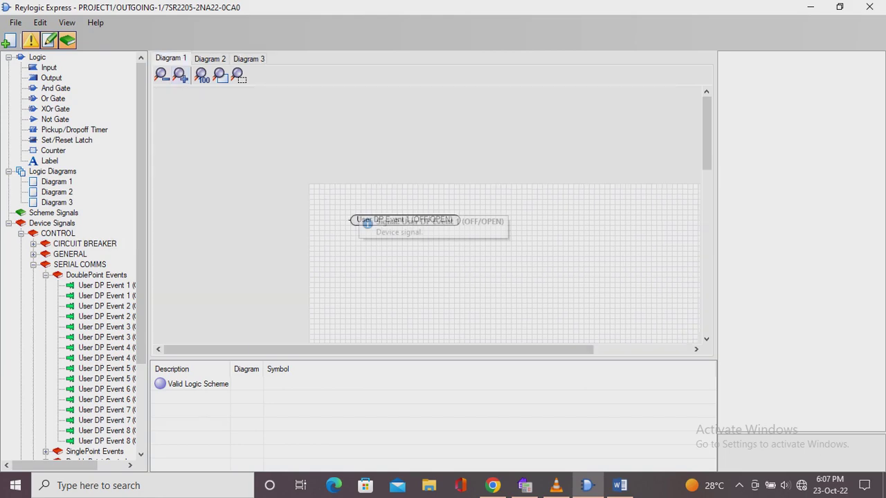
pyautogui.click(362, 220)
pyautogui.press('Delete')
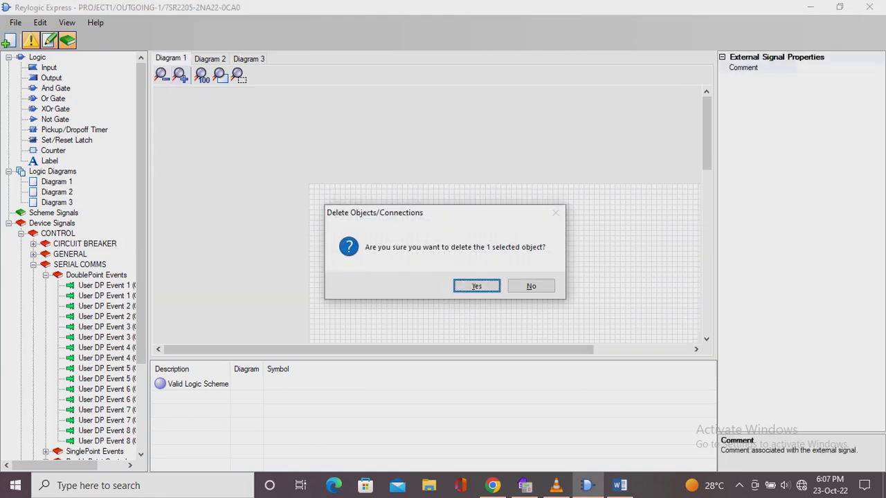
pyautogui.press('Return')
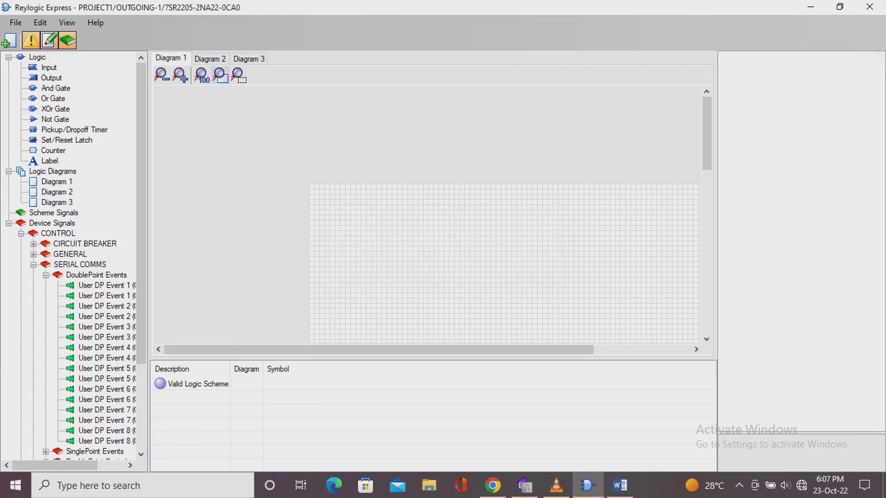
# Place User DP Event 1 (OFF/OPEN) and User DP Event 1 (ON/CLOSED) on Diagram 3, aligned one below the other.
pyautogui.click(248, 59)
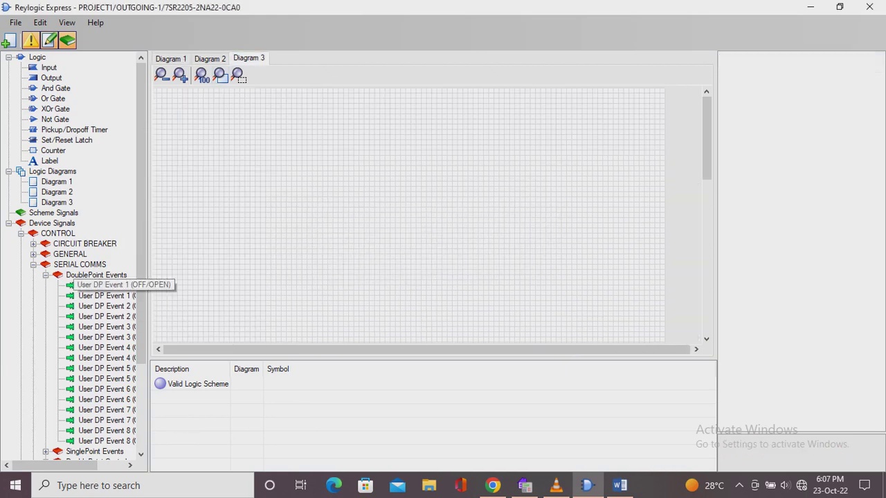
pyautogui.moveTo(104, 285); pyautogui.dragTo(379, 139)
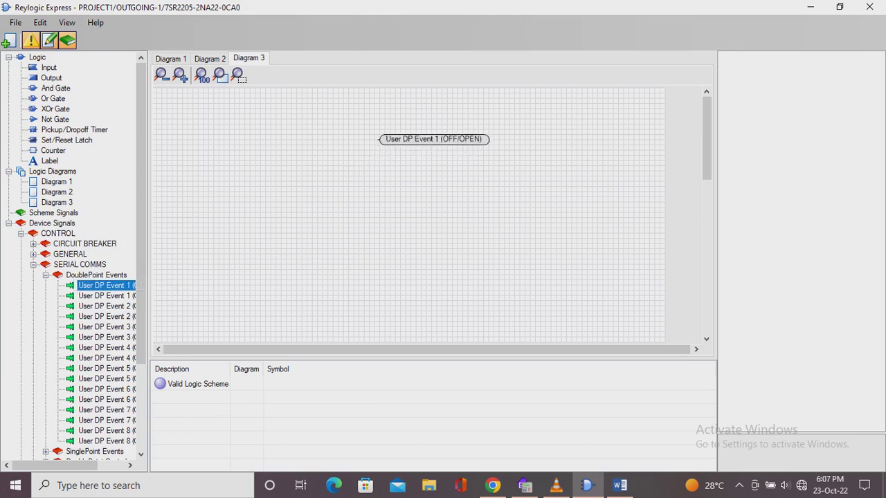
pyautogui.moveTo(103, 295); pyautogui.dragTo(385, 165)
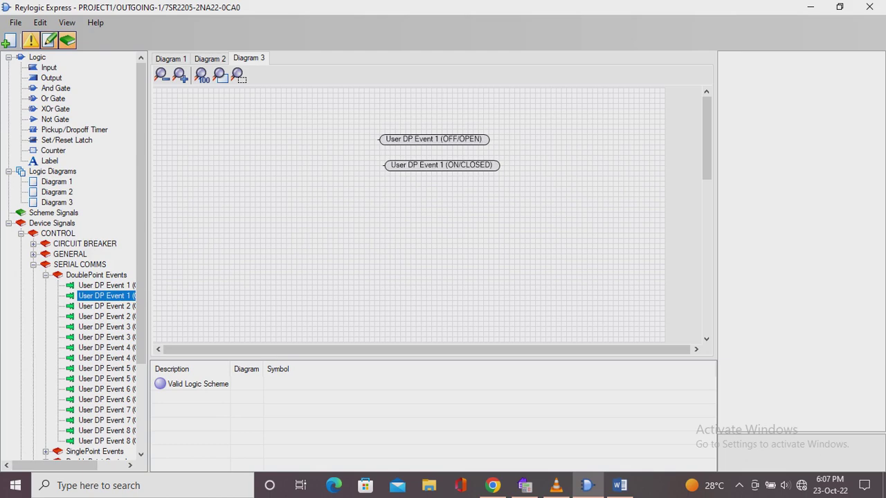
pyautogui.moveTo(384, 165); pyautogui.dragTo(379, 175)
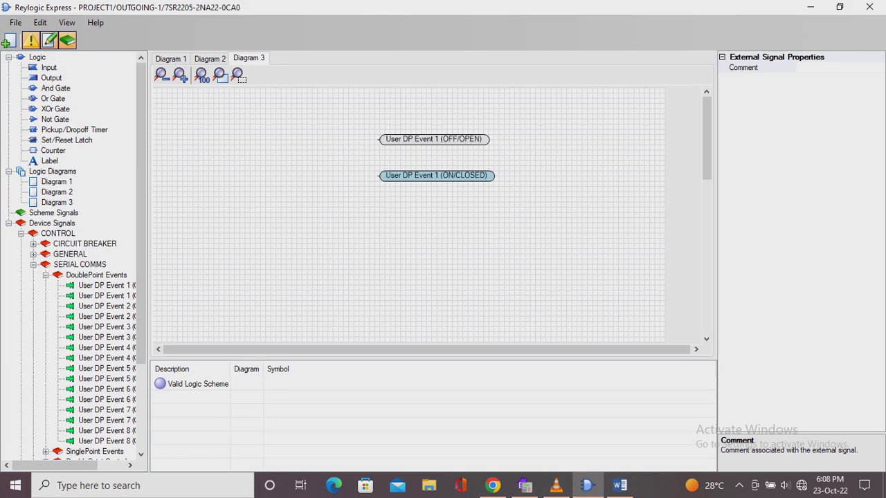
# Add a text label reading OPEN STATUS just above the User DP Event 1 (OFF/OPEN) symbol on Diagram 3.
pyautogui.moveTo(50, 161); pyautogui.dragTo(499, 119)
pyautogui.click(499, 118)
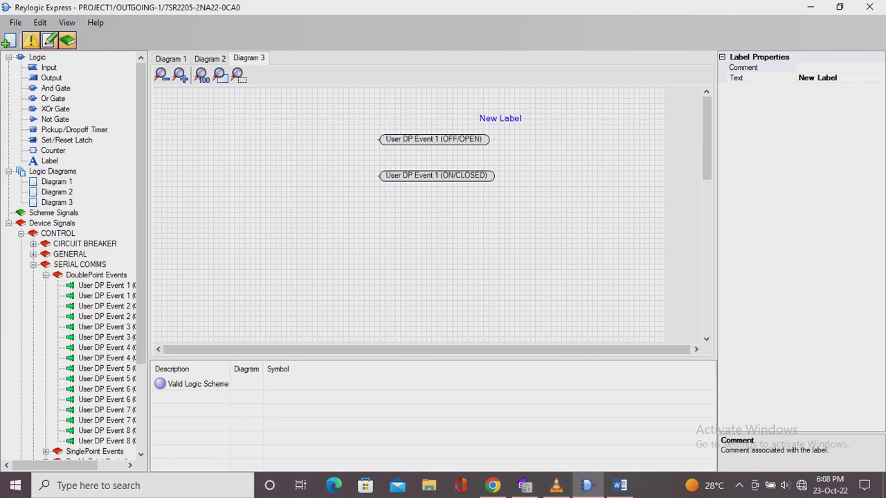
pyautogui.doubleClick(836, 78)
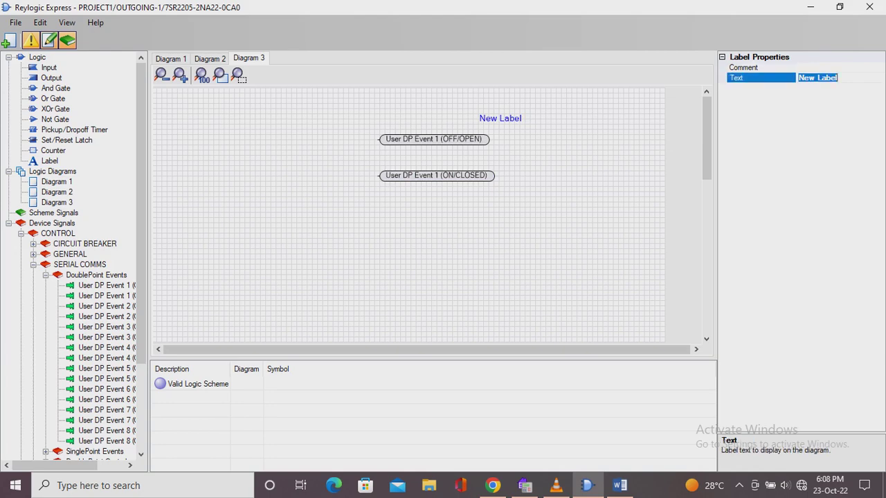
pyautogui.write('OPEN STATUS')
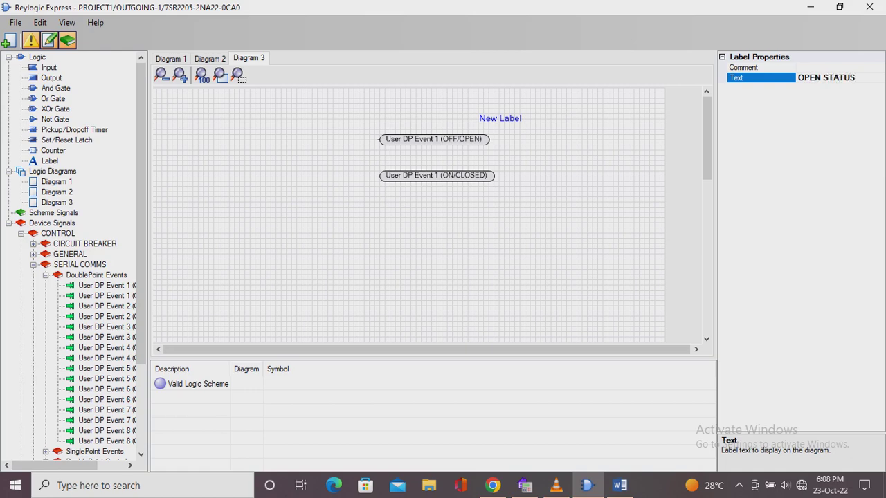
pyautogui.press('Return')
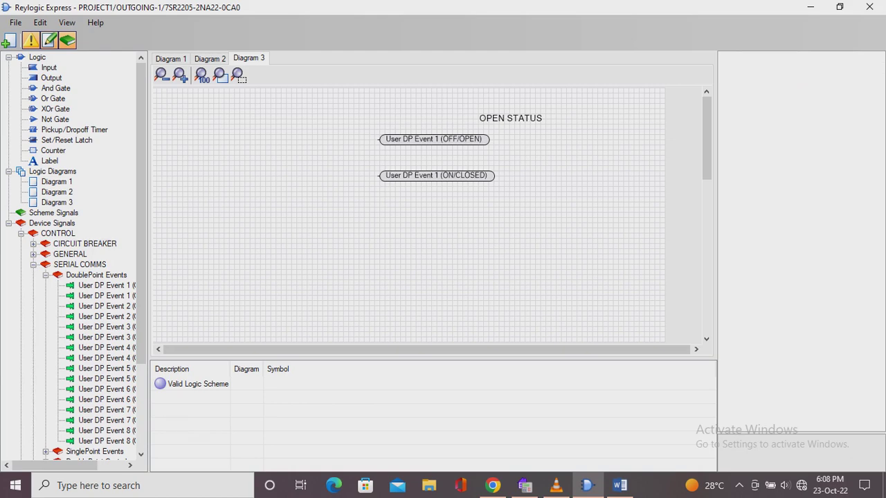
# Add a text label reading CLOSE STATUS beside the User DP Event 1 (ON/CLOSED) symbol.
pyautogui.moveTo(50, 160); pyautogui.dragTo(510, 175)
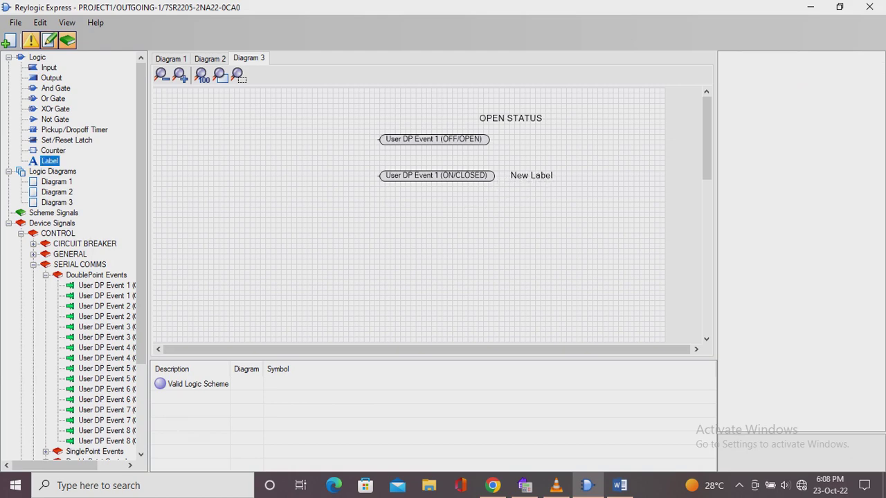
pyautogui.click(530, 176)
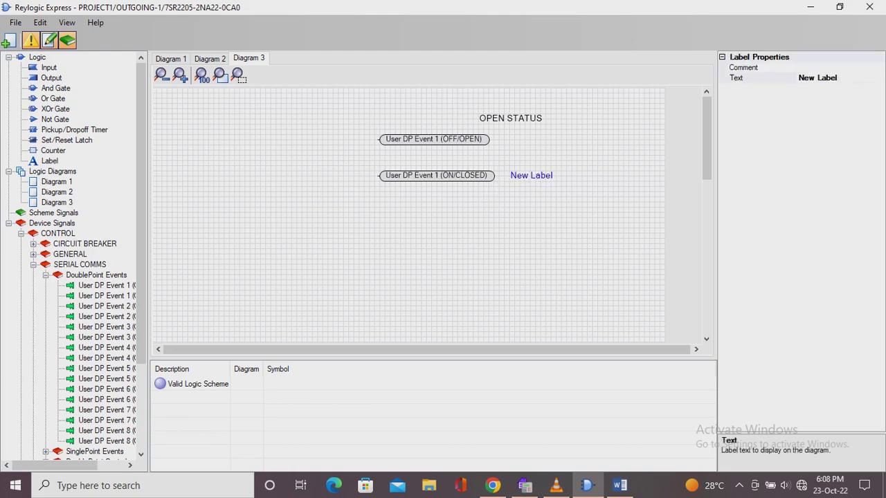
pyautogui.click(839, 78)
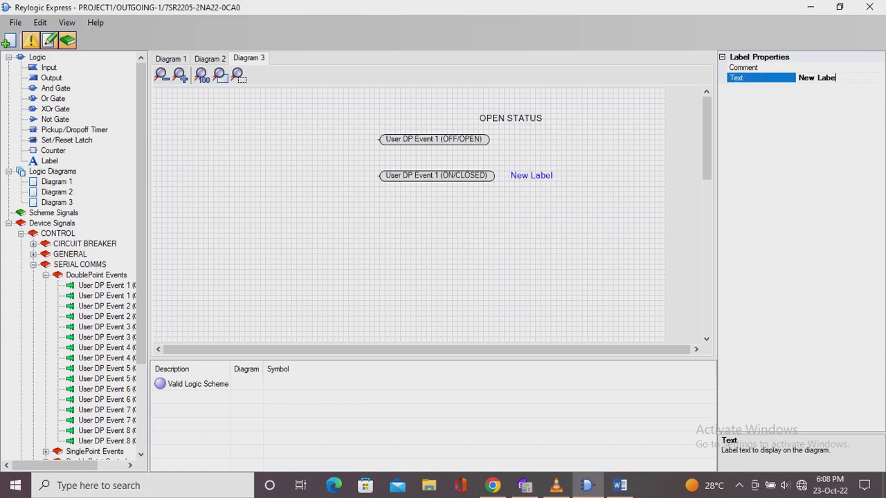
pyautogui.press('BackSpace')
pyautogui.press('BackSpace')
pyautogui.press('BackSpace')
pyautogui.press('BackSpace')
pyautogui.press('BackSpace')
pyautogui.press('BackSpace')
pyautogui.press('BackSpace')
pyautogui.press('BackSpace')
pyautogui.write('CLOSE STATUS')
pyautogui.press('Return')
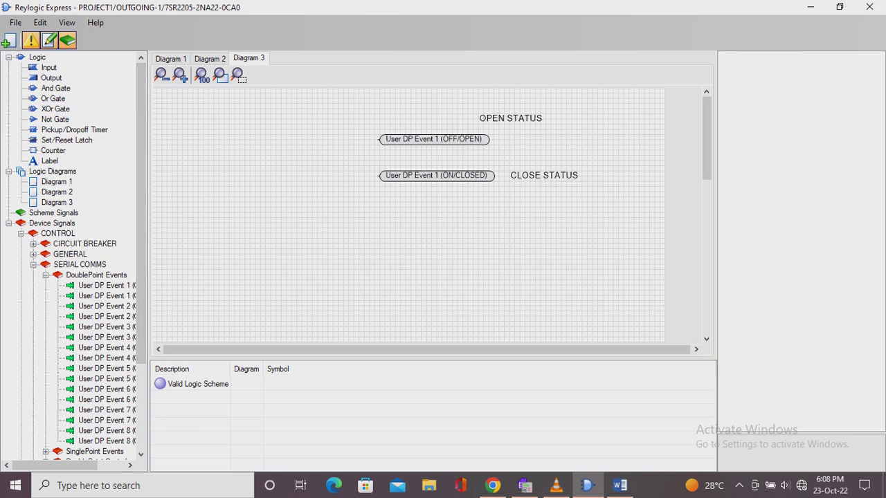
# Place Binary Input 6 before User DP Event 1 (OFF/OPEN) and Binary Input 5 before User DP Event 1 (ON/CLOSED) on Diagram 3.
pyautogui.click(33, 254)
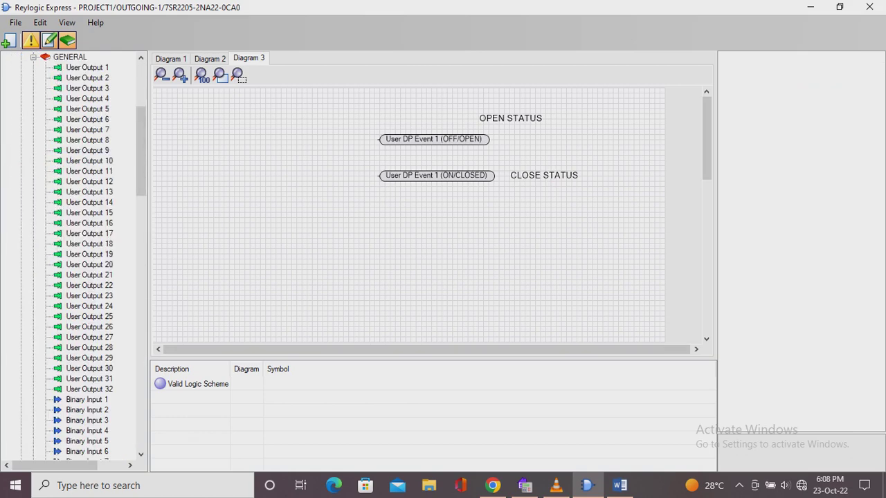
pyautogui.moveTo(86, 451); pyautogui.dragTo(284, 133)
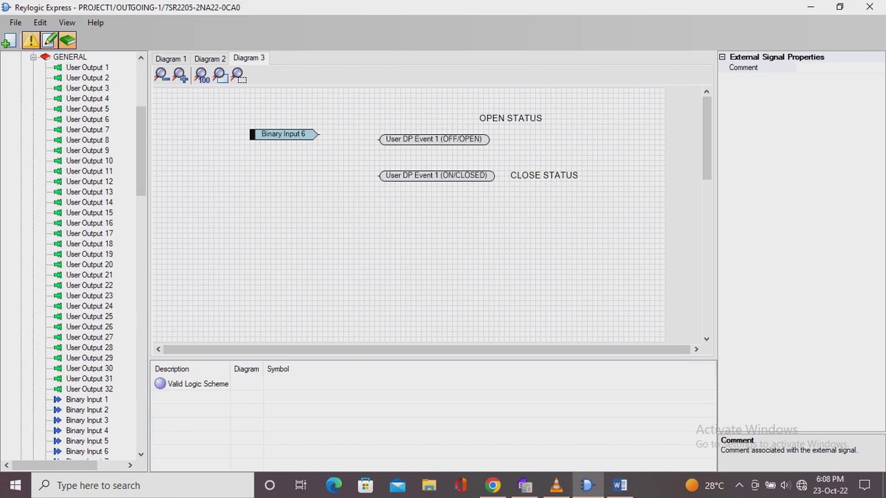
pyautogui.moveTo(86, 441); pyautogui.dragTo(289, 176)
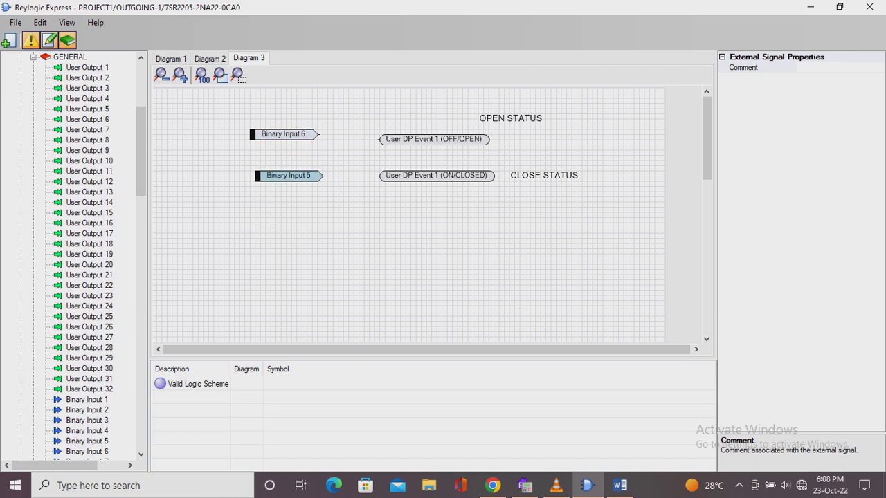
# Wire Binary Input 6 to User DP Event 1 (OFF/OPEN) and Binary Input 5 to User DP Event 1 (ON/CLOSED).
pyautogui.moveTo(319, 135); pyautogui.dragTo(376, 139)
pyautogui.click(367, 141)
pyautogui.moveTo(318, 134); pyautogui.dragTo(379, 139)
pyautogui.click(322, 176)
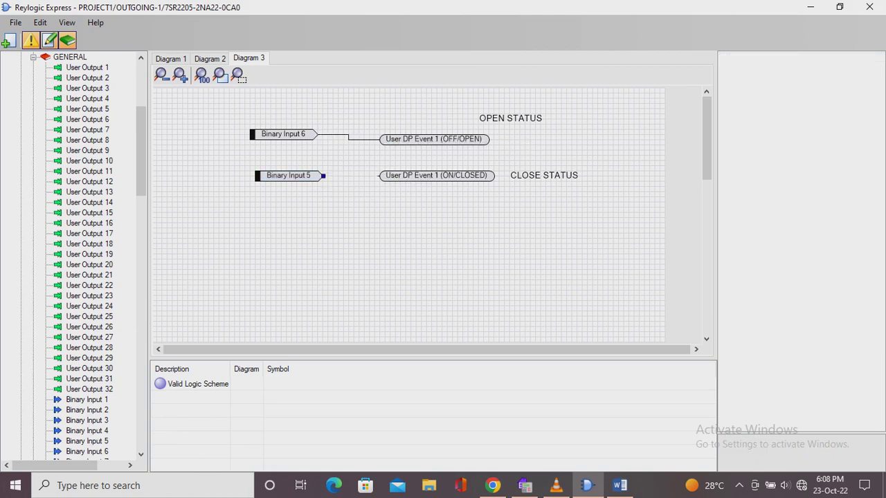
pyautogui.moveTo(322, 176); pyautogui.dragTo(379, 175)
# Move the OPEN STATUS label beside its event symbol and align the CLOSE STATUS label directly below it.
pyautogui.moveTo(510, 118); pyautogui.dragTo(536, 139)
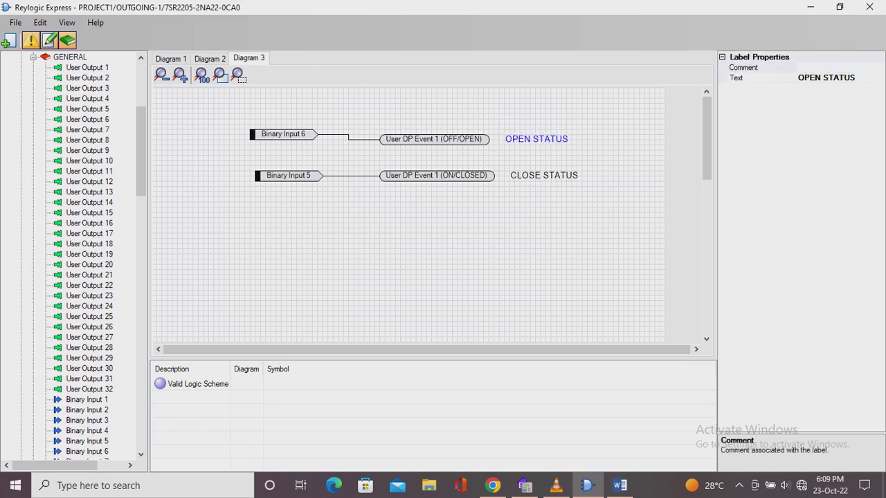
pyautogui.moveTo(544, 176); pyautogui.dragTo(538, 176)
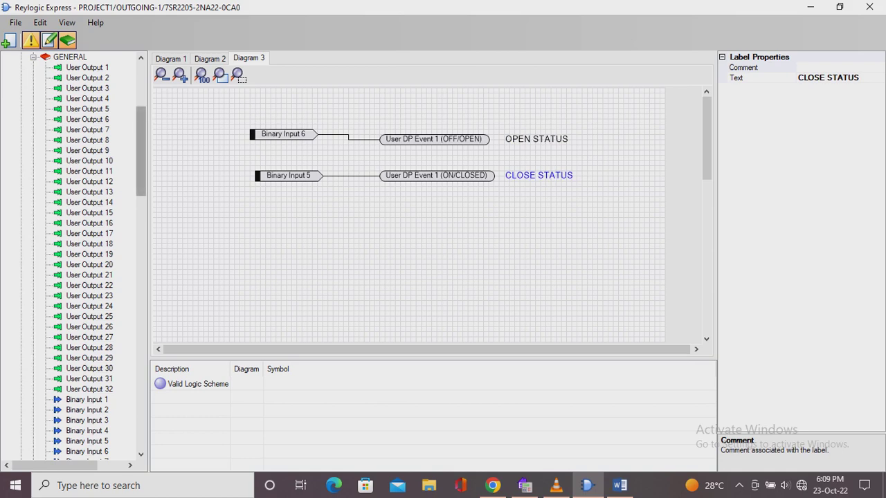
# Place the DoublePoint Control signals User DP Serial Command 1 (OFF/OPEN) and (ON/CLOSE) below the binary inputs on Diagram 3, one under the other.
pyautogui.moveTo(141, 148); pyautogui.dragTo(141, 112)
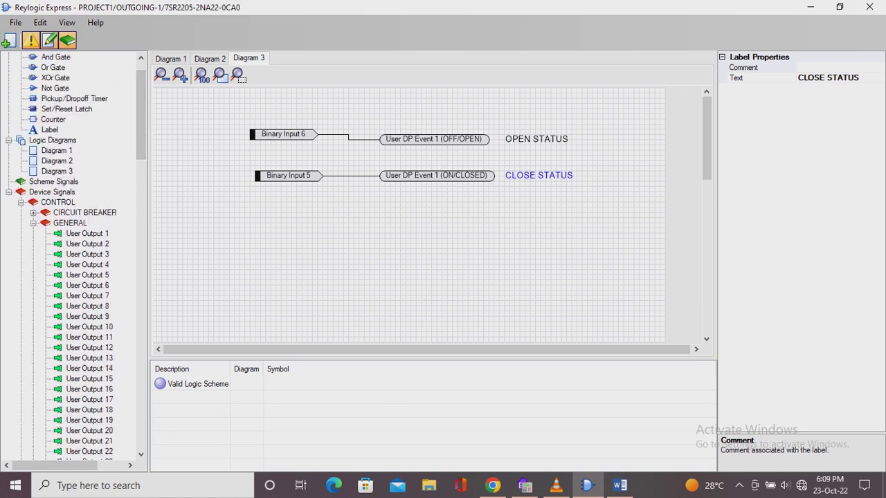
pyautogui.click(33, 223)
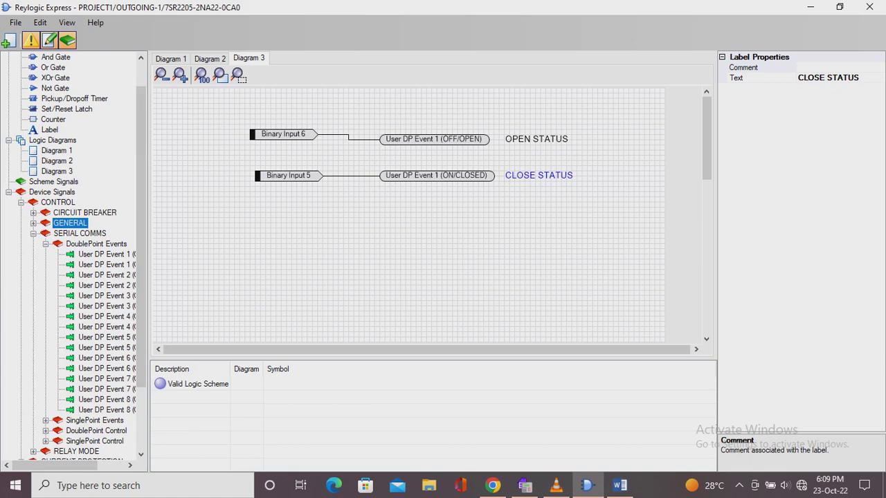
pyautogui.click(45, 243)
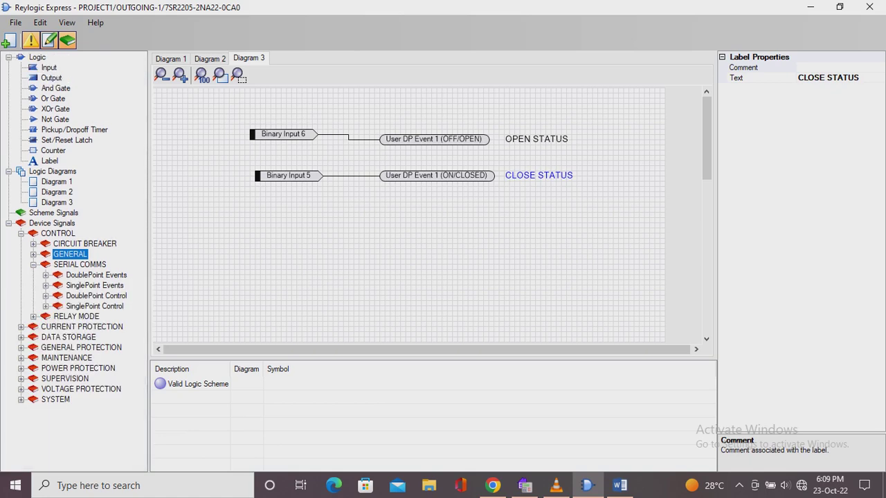
pyautogui.click(46, 295)
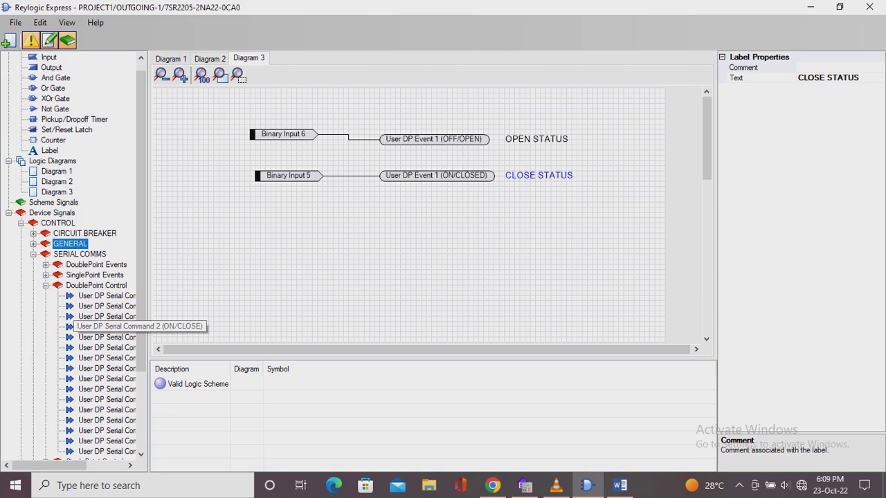
pyautogui.moveTo(104, 296); pyautogui.dragTo(311, 238)
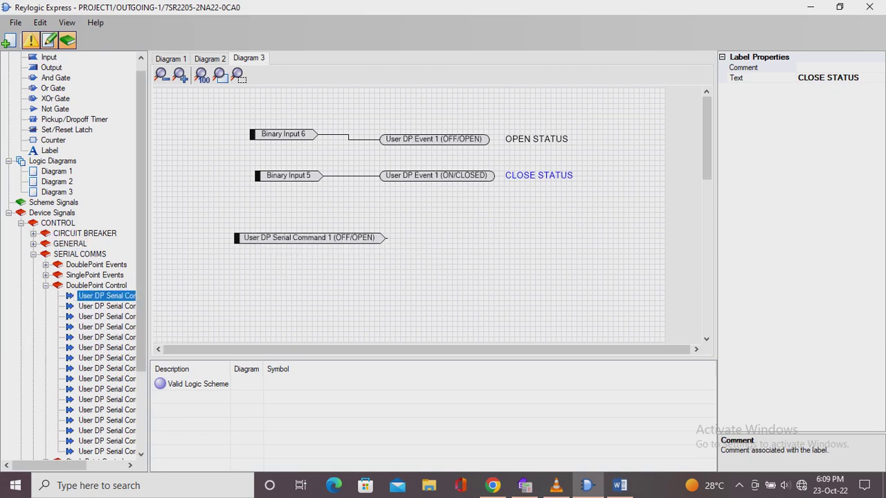
pyautogui.scroll(-2, 103, 311)
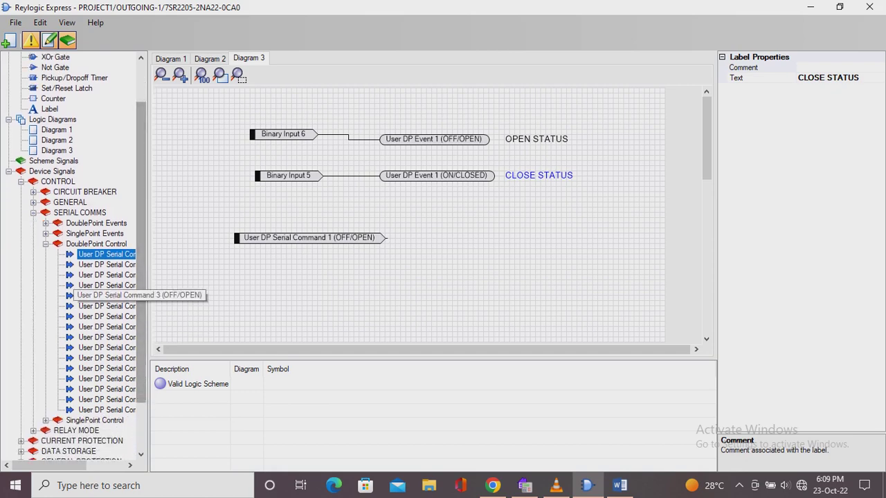
pyautogui.moveTo(104, 264); pyautogui.dragTo(311, 269)
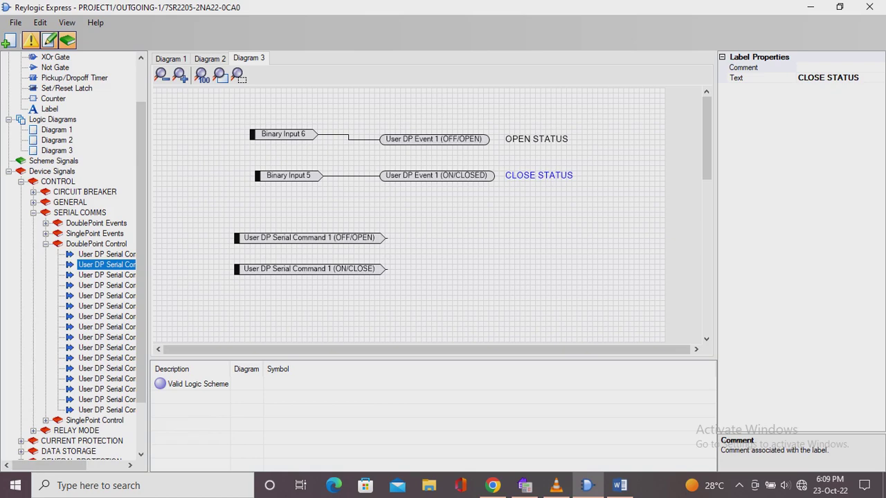
pyautogui.click(339, 301)
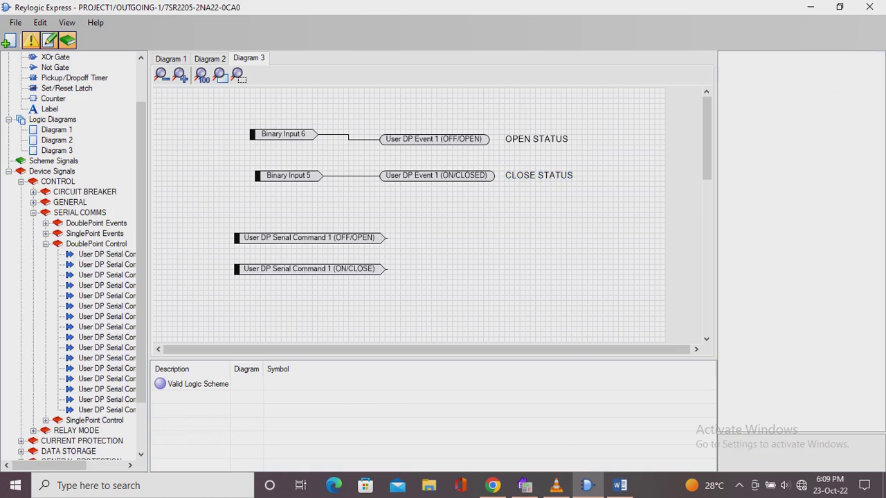
# Place User Output 7 and User Output 8, wired from User DP Serial Command 1 (OFF/OPEN) and (ON/CLOSE) respectively.
pyautogui.click(46, 244)
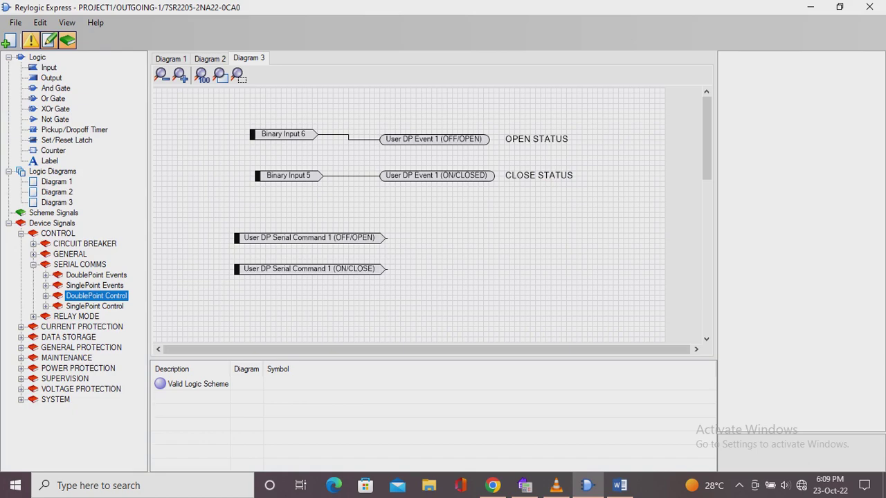
pyautogui.click(34, 254)
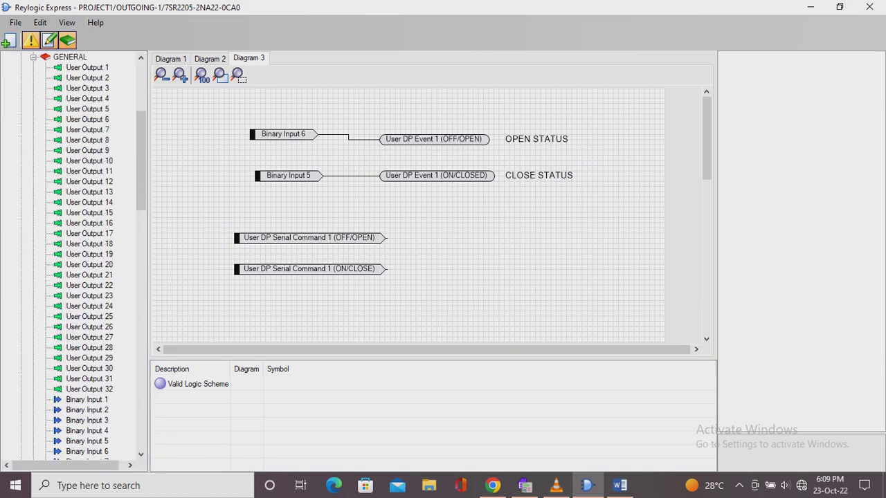
pyautogui.moveTo(87, 129); pyautogui.dragTo(486, 240)
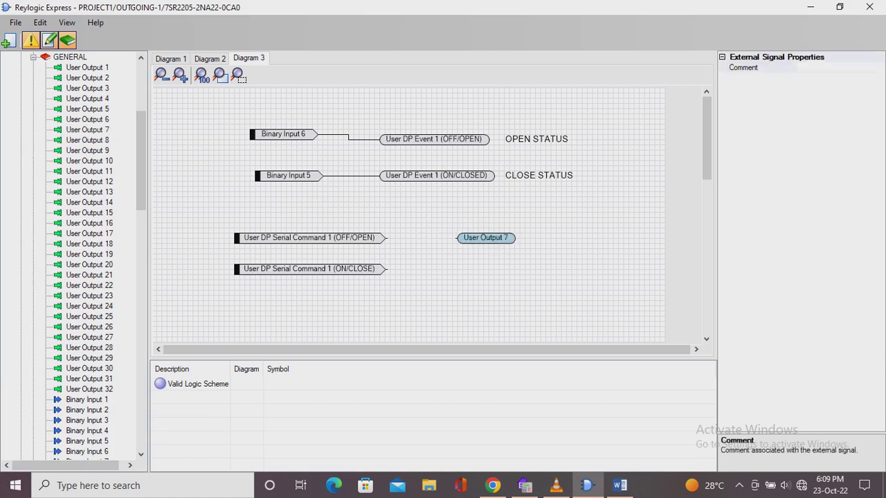
pyautogui.moveTo(87, 140); pyautogui.dragTo(499, 269)
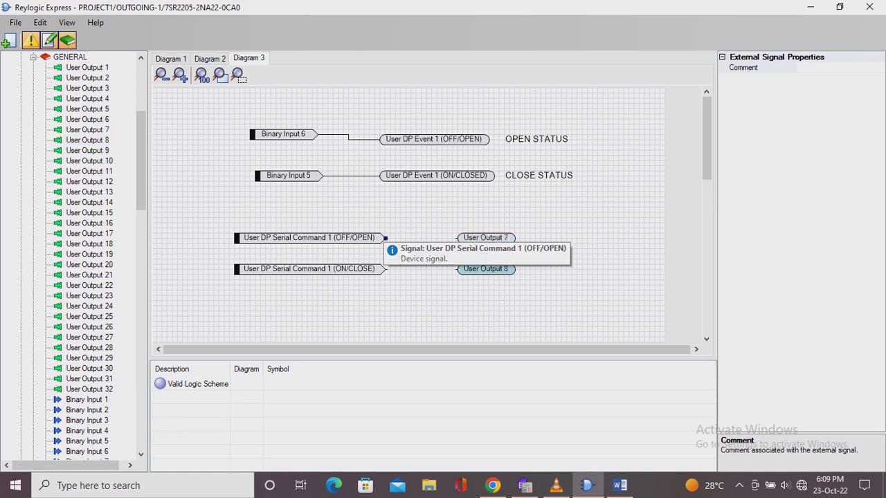
pyautogui.moveTo(386, 238); pyautogui.dragTo(458, 238)
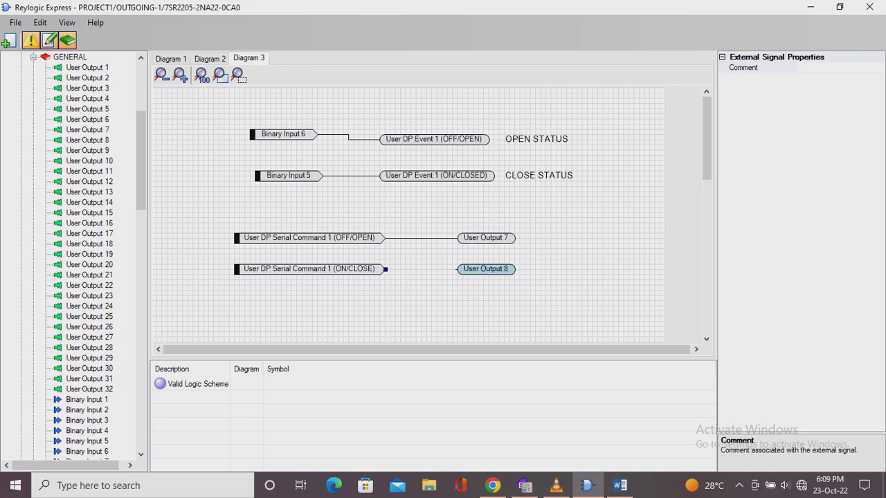
pyautogui.moveTo(385, 268); pyautogui.dragTo(457, 269)
# Collapse the General signals and add a text label reading ISOLATOR OPEN COMMAND FROM SCADA beside User Output 7.
pyautogui.click(34, 57)
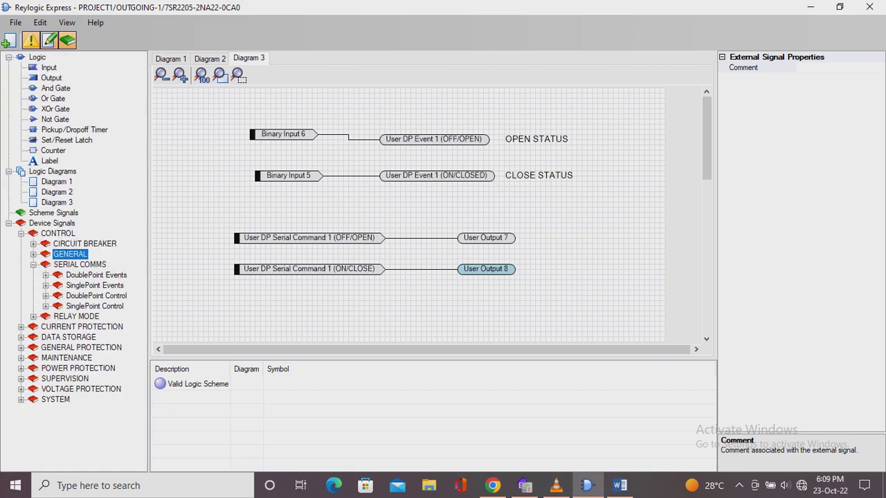
pyautogui.click(49, 161)
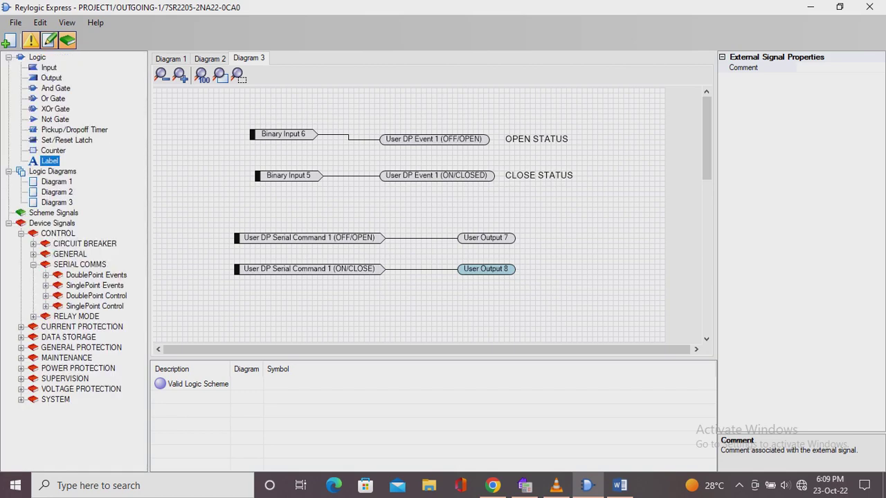
pyautogui.moveTo(50, 160); pyautogui.dragTo(551, 238)
pyautogui.click(552, 237)
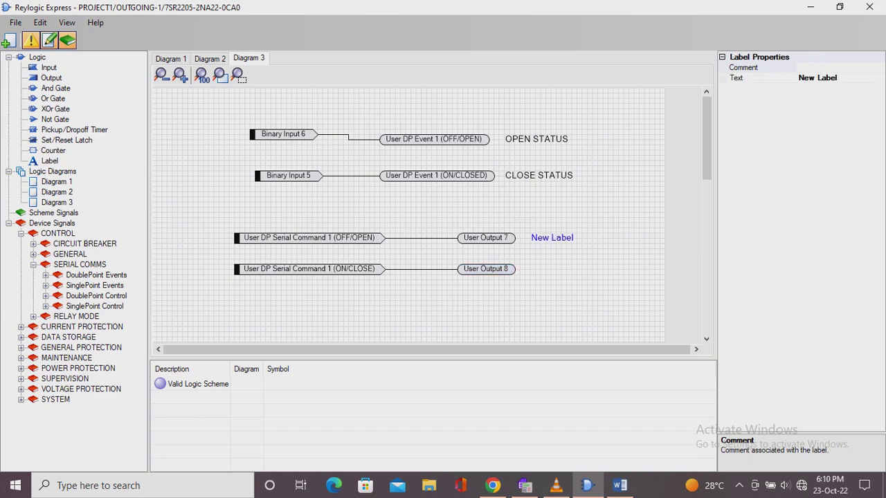
pyautogui.click(840, 78)
pyautogui.press('BackSpace')
pyautogui.press('BackSpace')
pyautogui.press('BackSpace')
pyautogui.press('BackSpace')
pyautogui.press('BackSpace')
pyautogui.press('BackSpace')
pyautogui.press('BackSpace')
pyautogui.press('BackSpace')
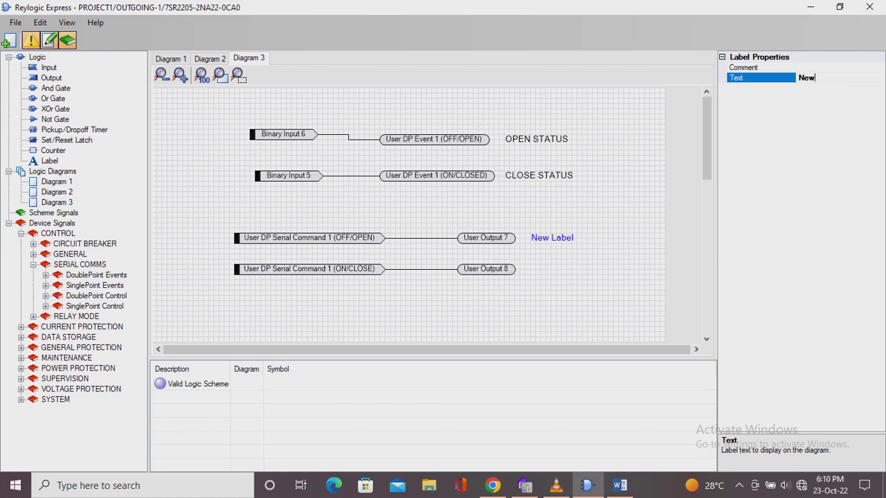
pyautogui.write('ISOLATOR OPEN CO')
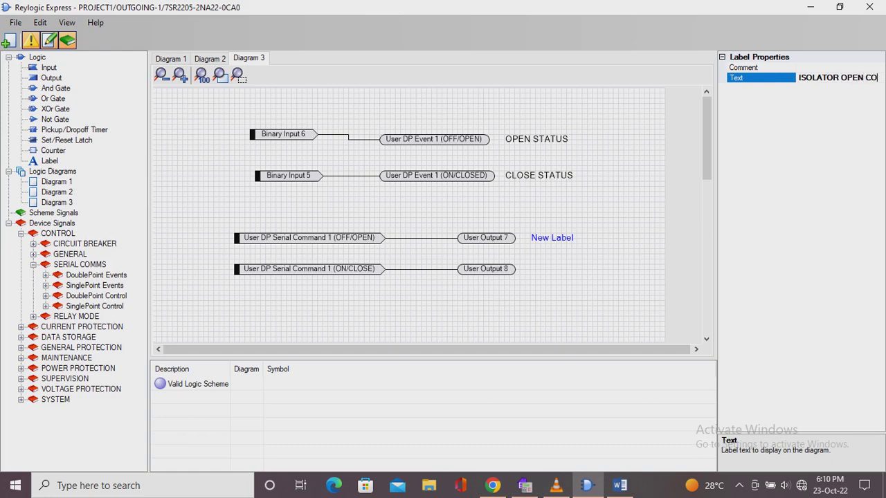
pyautogui.write('MMAND FR')
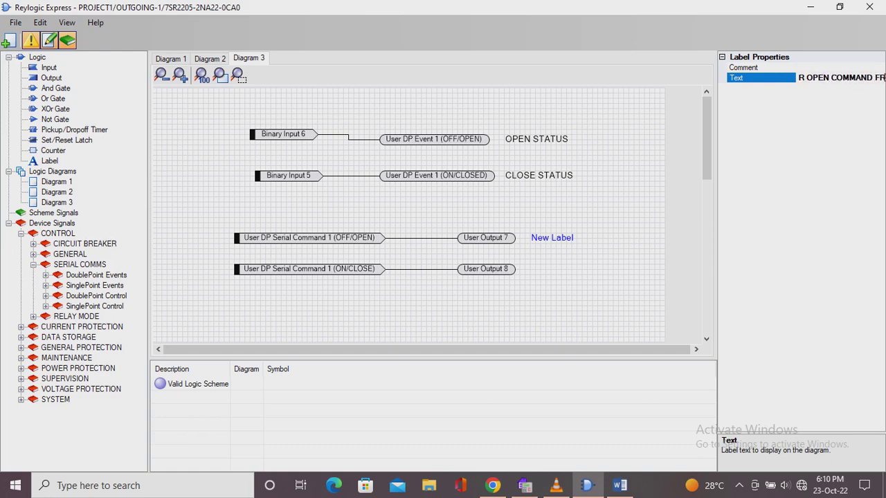
pyautogui.write('OM SCADA')
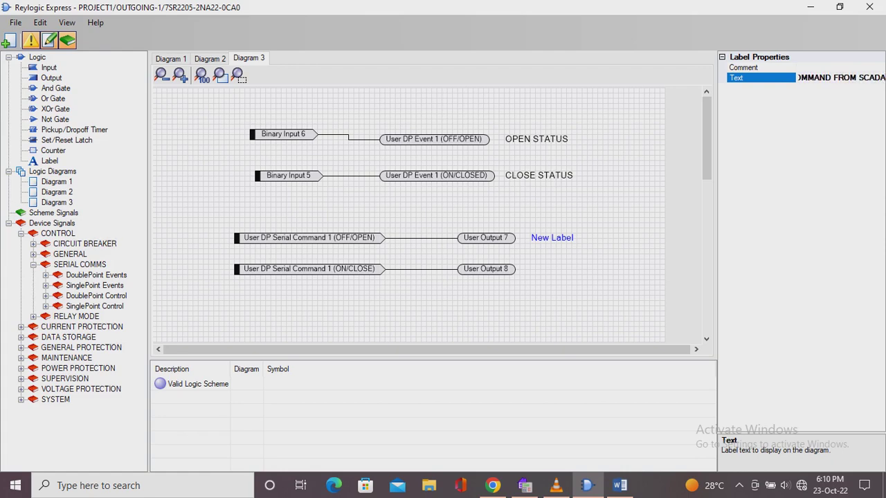
pyautogui.press('Return')
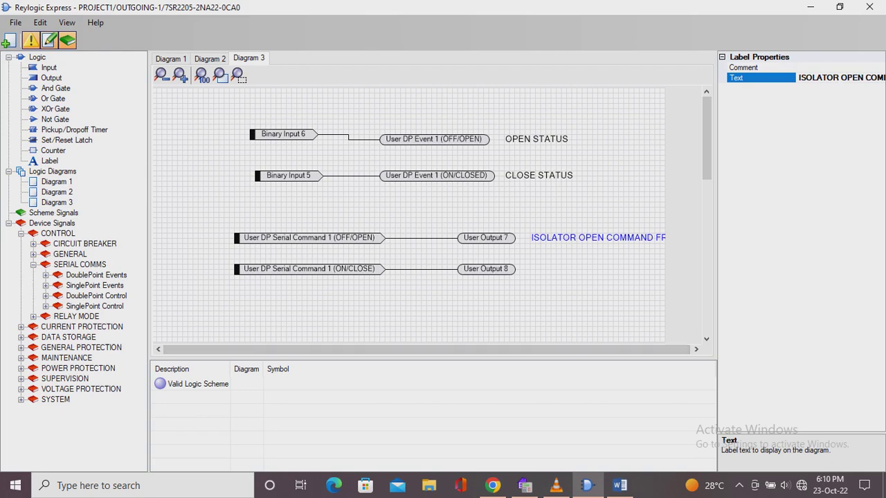
# Add a text label reading ISOLATOR CLOSE COMMAND beside User Output 8 on Diagram 3.
pyautogui.click(597, 237)
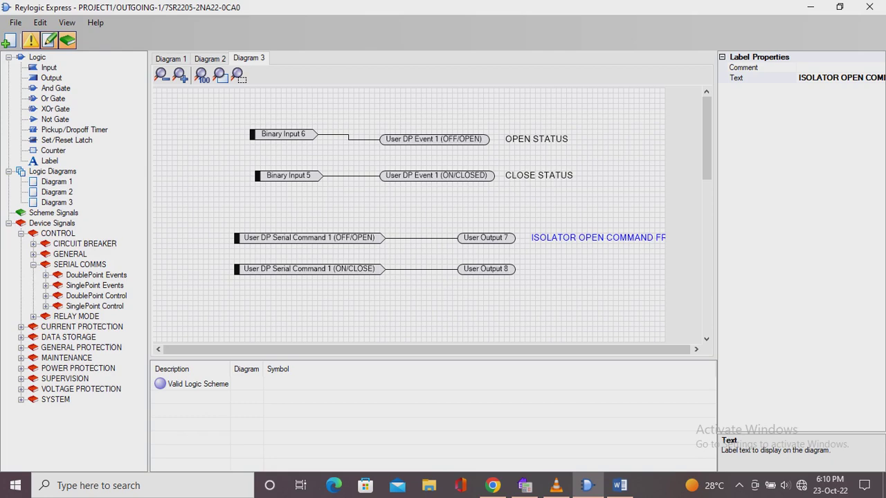
pyautogui.click(50, 161)
pyautogui.moveTo(49, 161); pyautogui.dragTo(556, 274)
pyautogui.click(557, 269)
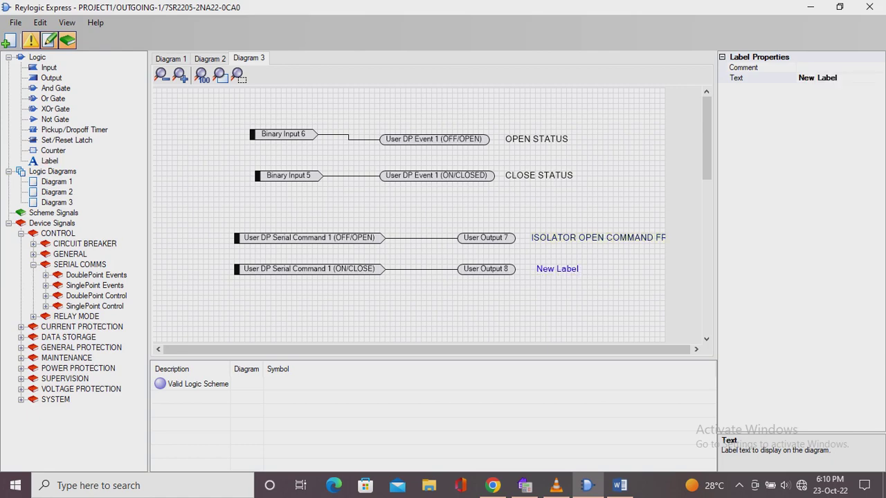
pyautogui.click(838, 78)
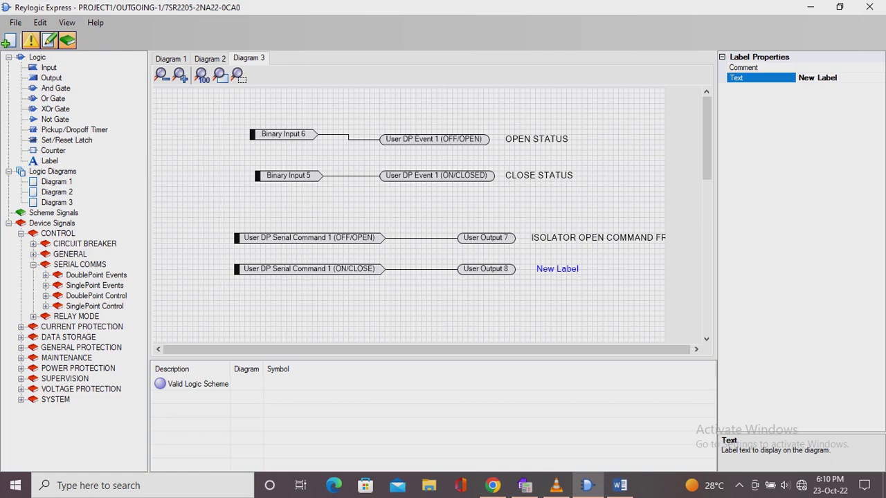
pyautogui.press('BackSpace')
pyautogui.press('BackSpace')
pyautogui.press('BackSpace')
pyautogui.press('BackSpace')
pyautogui.press('BackSpace')
pyautogui.press('BackSpace')
pyautogui.press('BackSpace')
pyautogui.press('BackSpace')
pyautogui.write('ISOLATOR CLOSE COMM')
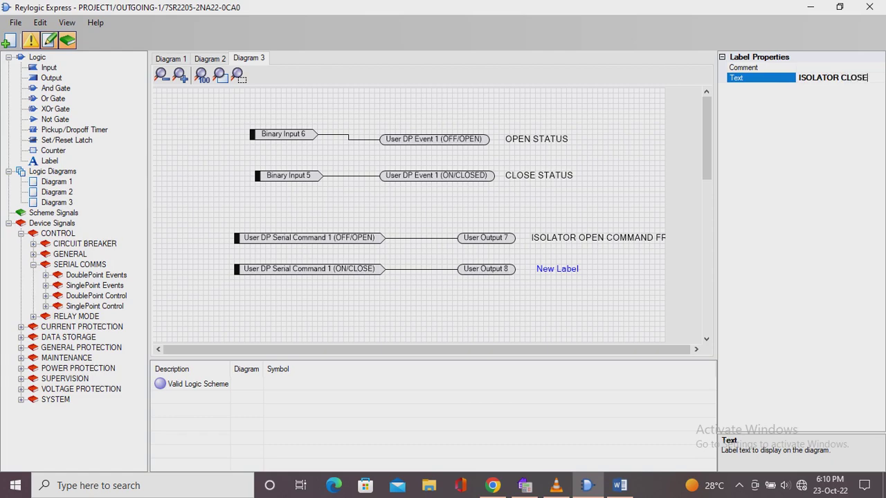
pyautogui.write('D')
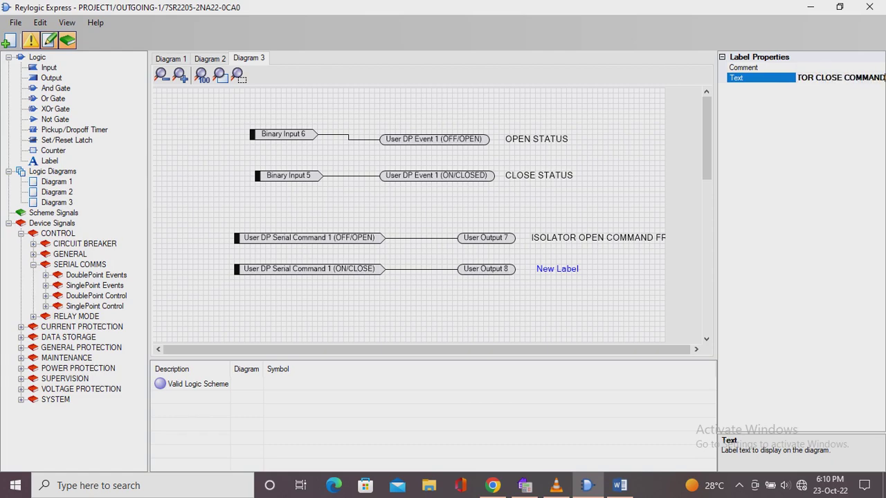
pyautogui.press('Return')
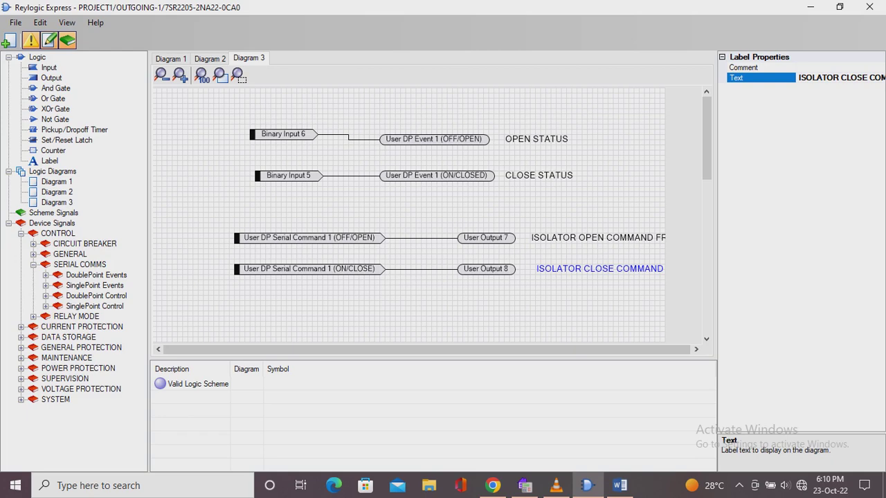
# Align Binary Input 6 with User DP Event 1 (OFF/OPEN) so their connection runs straight, and save the logic.
pyautogui.moveTo(283, 135); pyautogui.dragTo(283, 140)
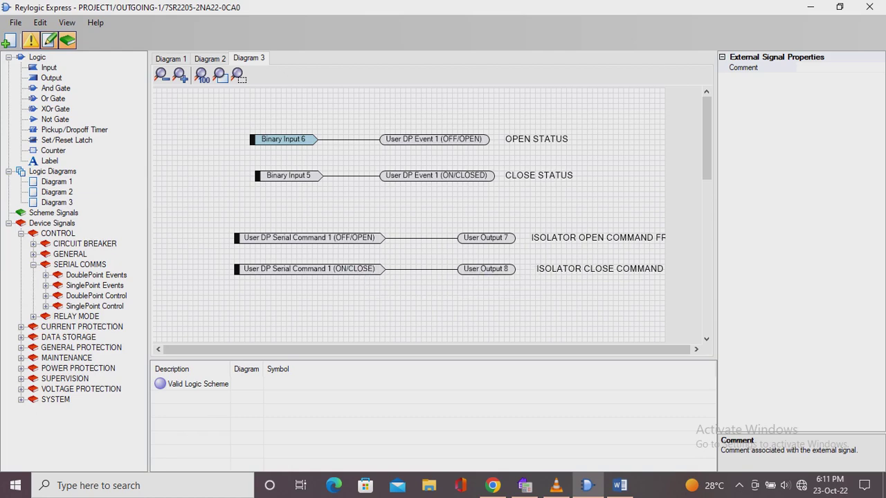
pyautogui.click(15, 23)
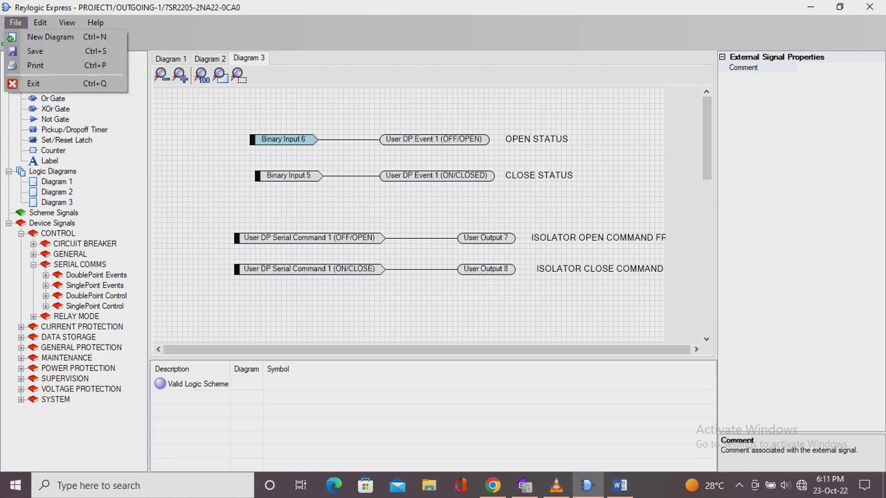
pyautogui.click(36, 51)
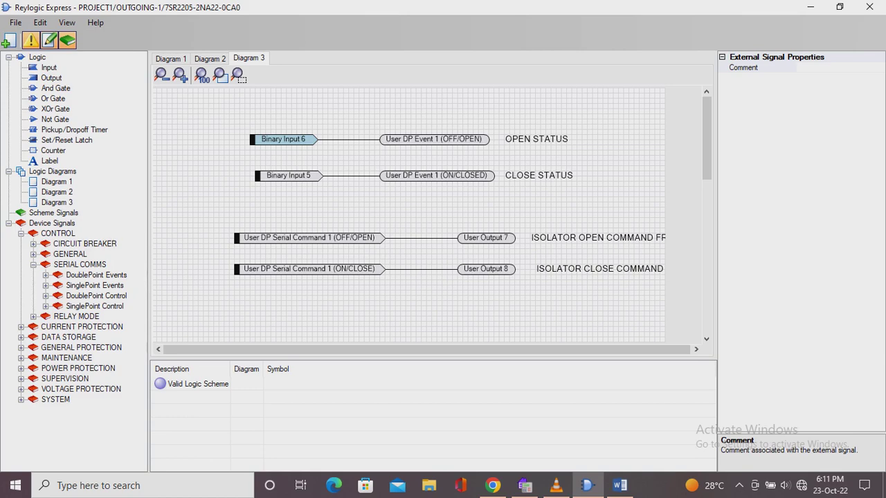
# Place the General signal LEDs and Relays Reset below User DP Serial Command 1 (ON/CLOSE) on Diagram 3.
pyautogui.click(33, 264)
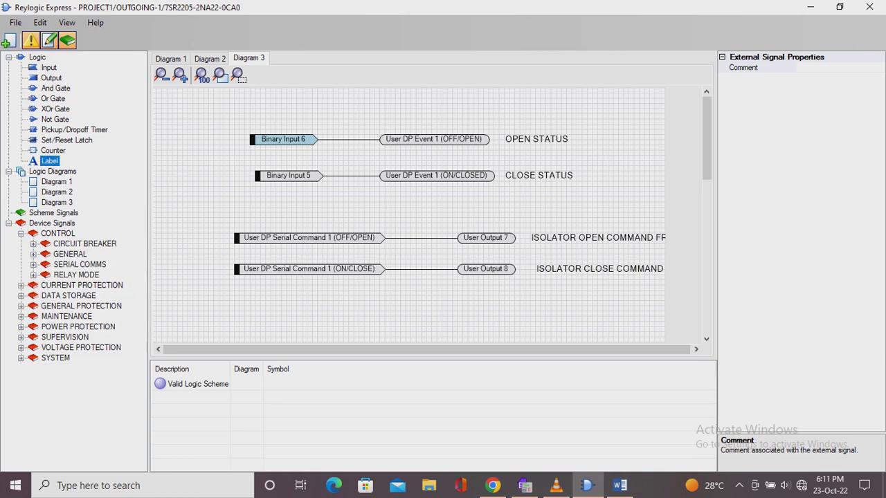
pyautogui.click(33, 254)
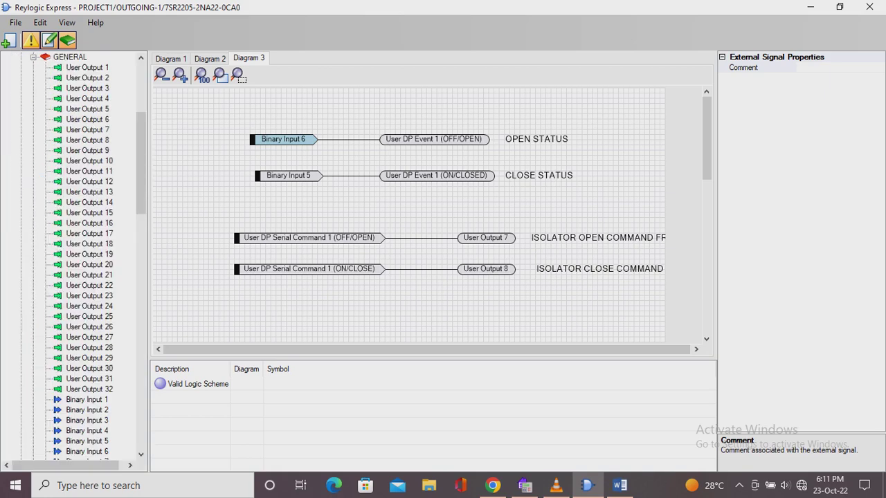
pyautogui.moveTo(141, 164); pyautogui.dragTo(289, 310)
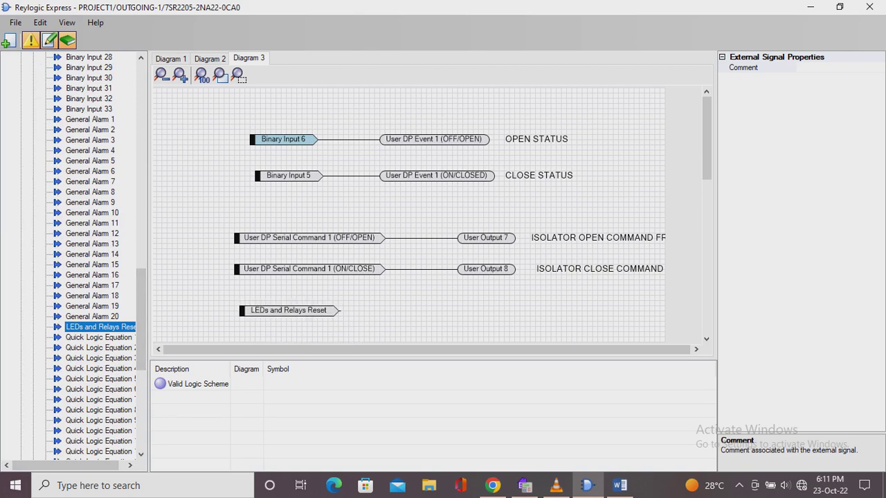
pyautogui.moveTo(141, 320); pyautogui.dragTo(141, 139)
pyautogui.click(33, 151)
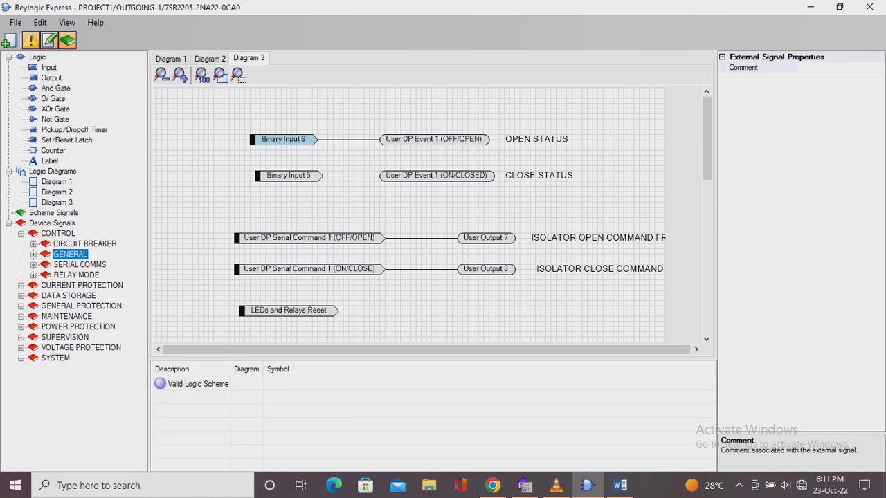
# Place User Output 9 below User Output 8, wire it from LEDs and Relays Reset, and save the logic.
pyautogui.click(33, 254)
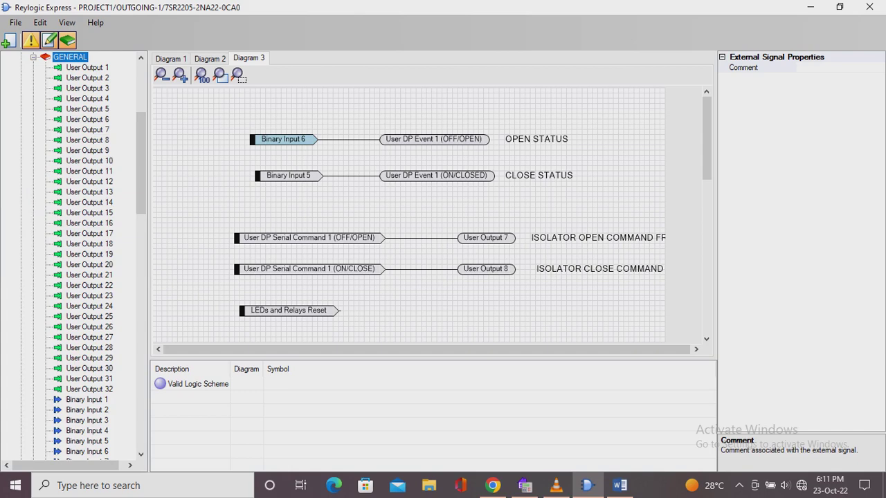
pyautogui.moveTo(87, 150); pyautogui.dragTo(490, 305)
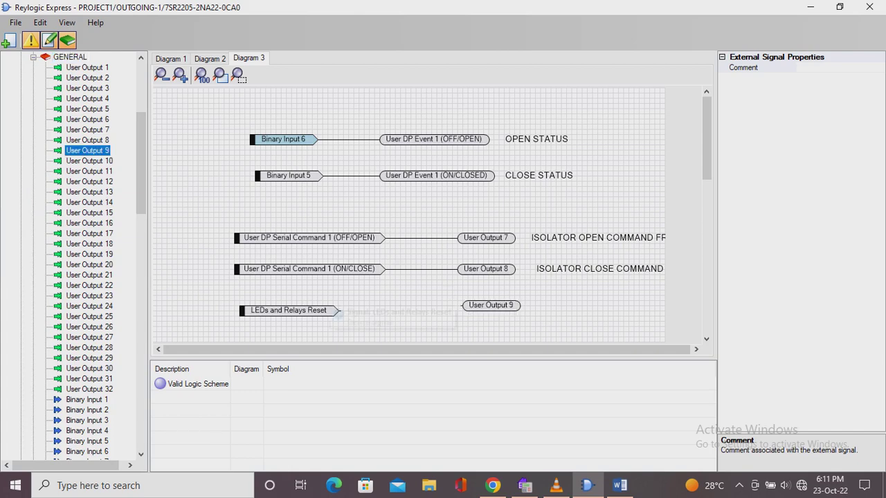
pyautogui.moveTo(338, 311); pyautogui.dragTo(462, 305)
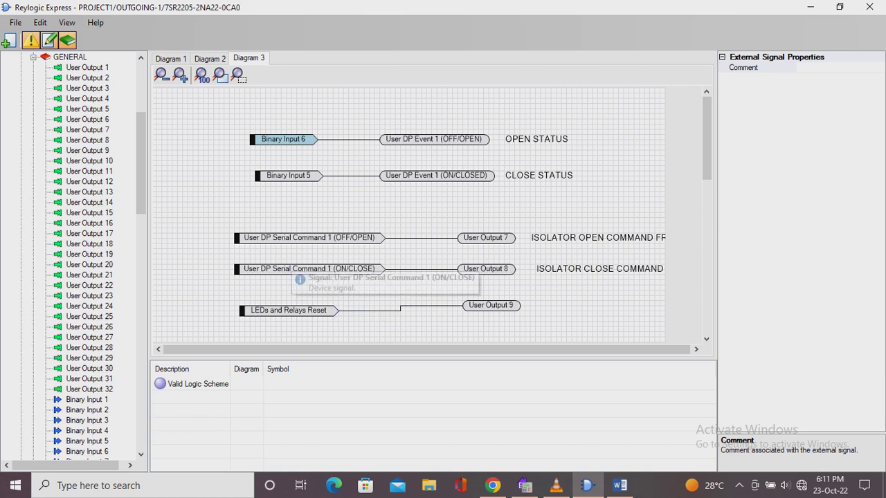
pyautogui.click(15, 22)
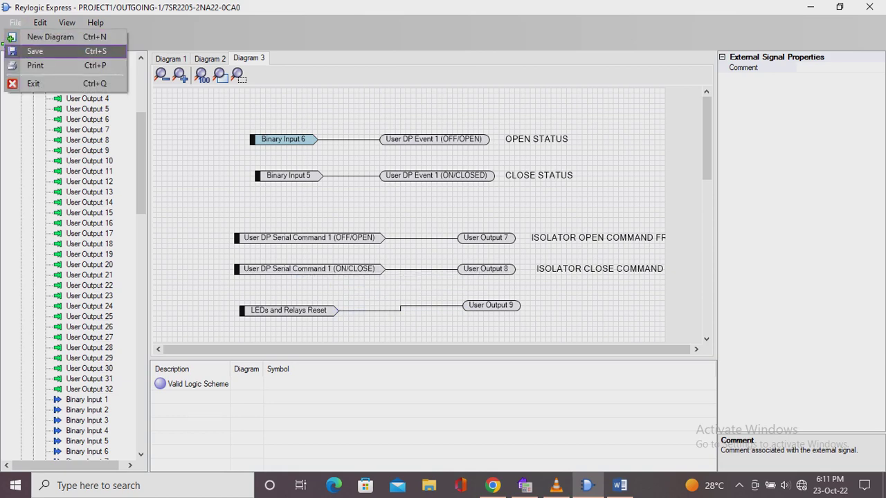
pyautogui.click(35, 51)
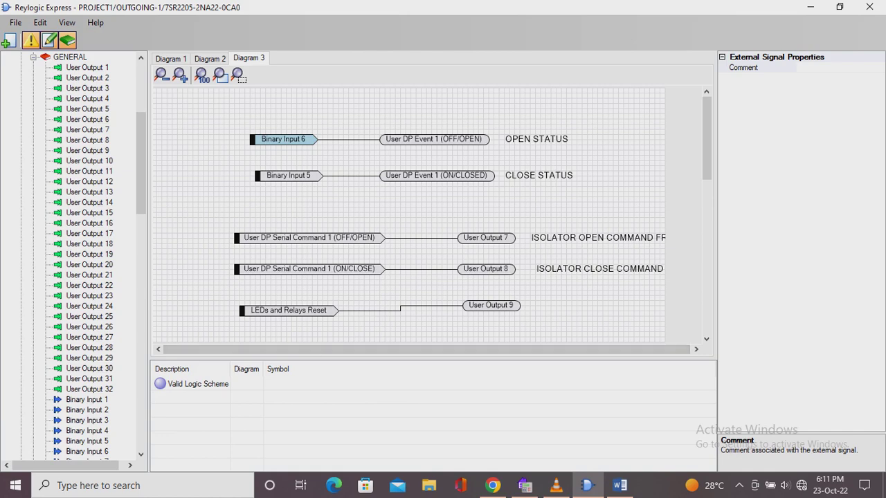
# Add a text label reading LED RESET beside User Output 9 and save the logic.
pyautogui.moveTo(141, 163); pyautogui.dragTo(142, 111)
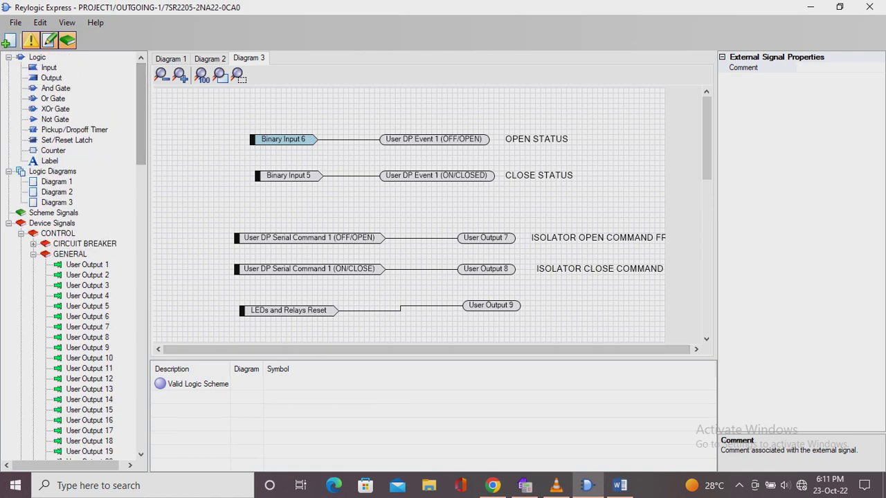
pyautogui.moveTo(50, 160); pyautogui.dragTo(557, 299)
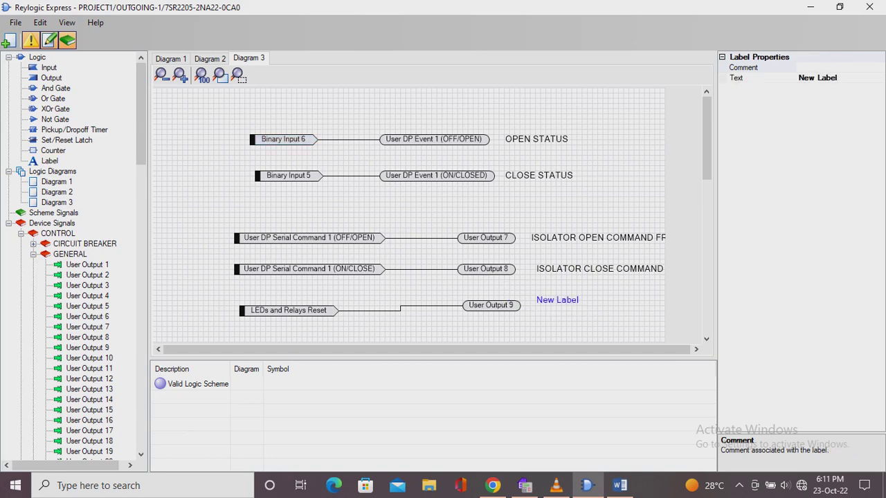
pyautogui.doubleClick(839, 78)
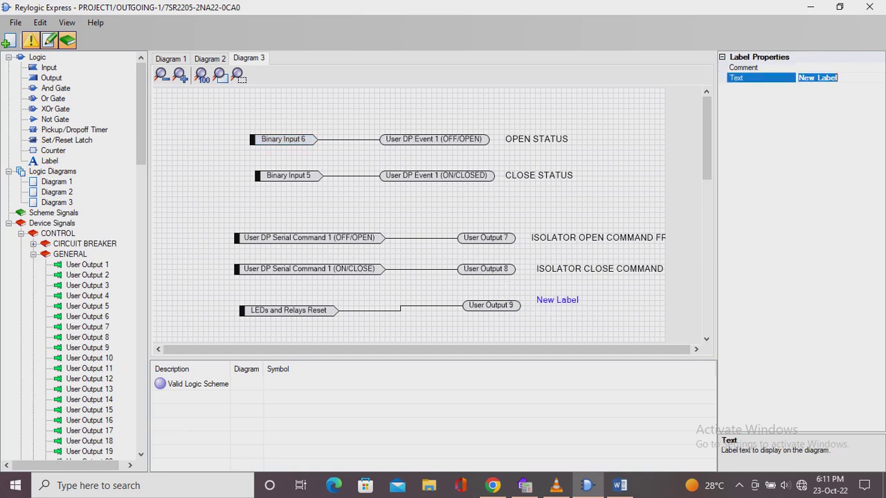
pyautogui.write('LED RESR')
pyautogui.press('BackSpace')
pyautogui.write('ET')
pyautogui.press('Return')
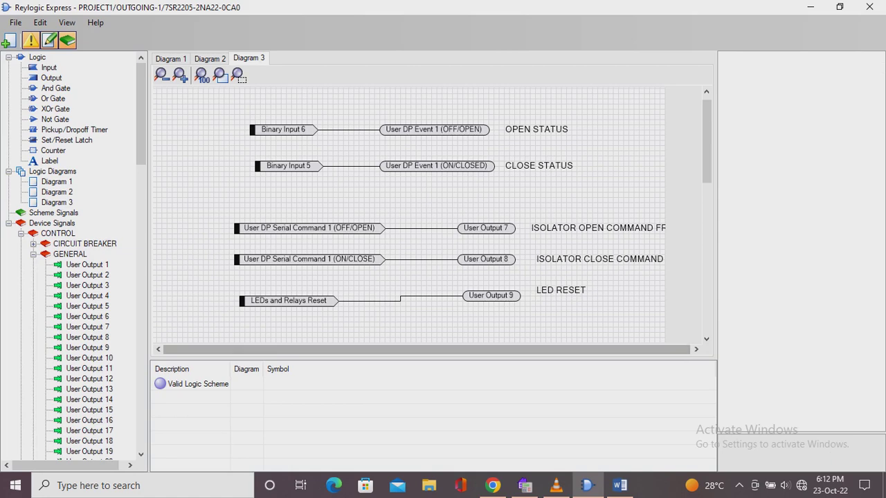
pyautogui.click(15, 22)
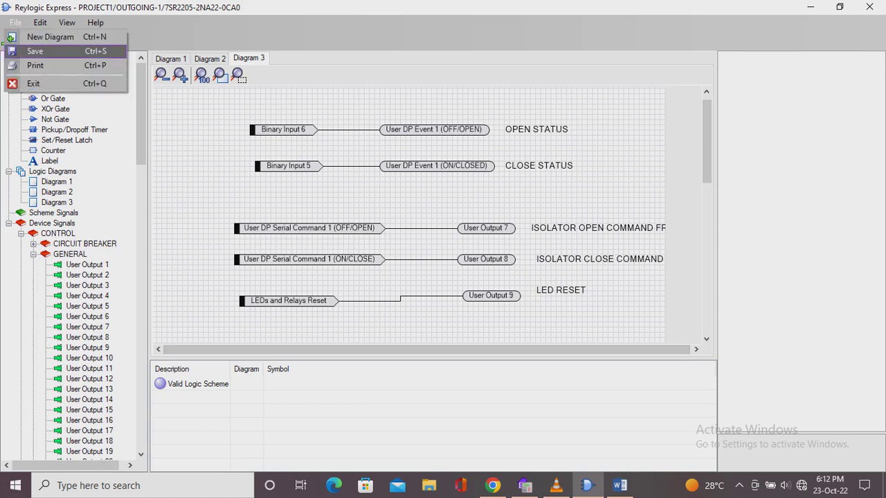
pyautogui.click(35, 52)
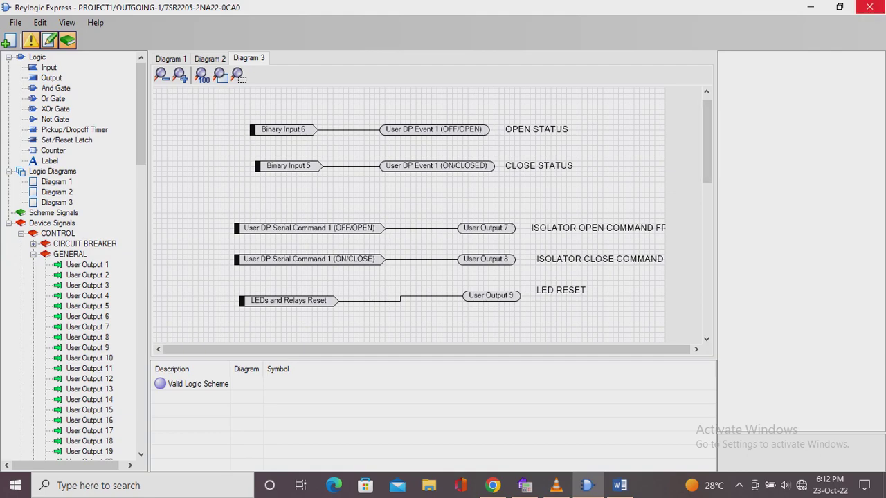
# Close the logic editor and open the output matrix at the User Output settings in the Setting Editor.
pyautogui.click(869, 7)
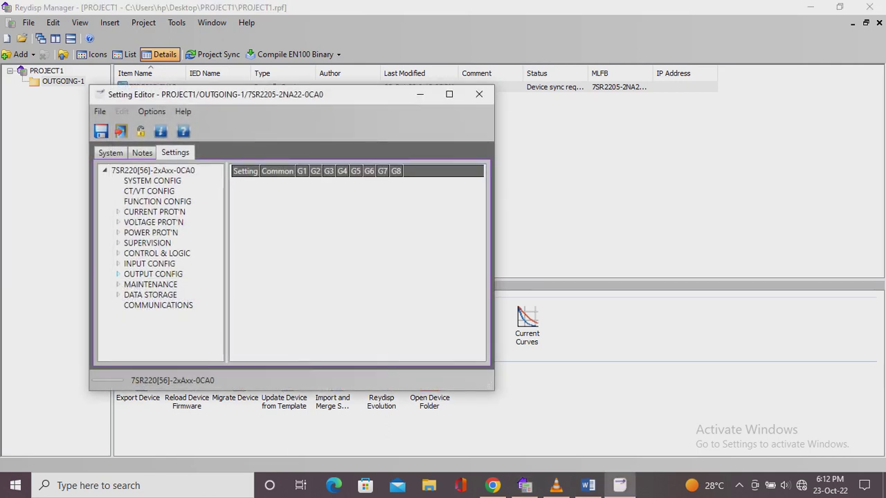
pyautogui.click(118, 274)
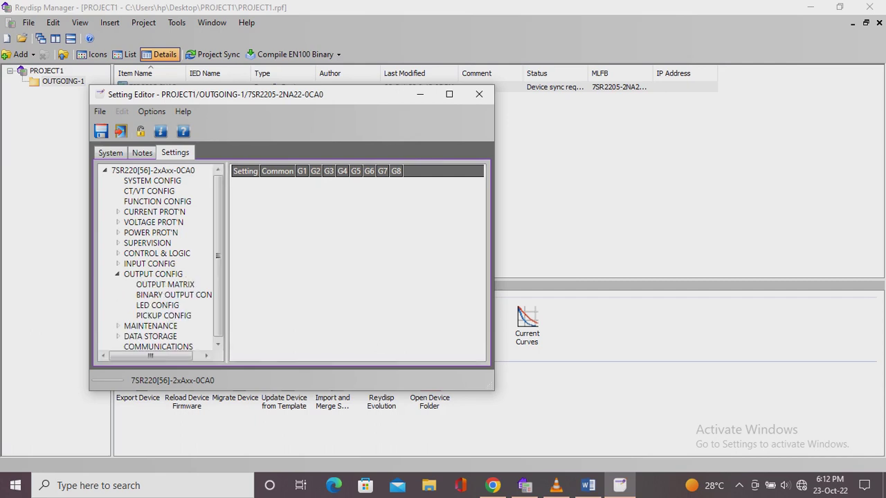
pyautogui.click(165, 284)
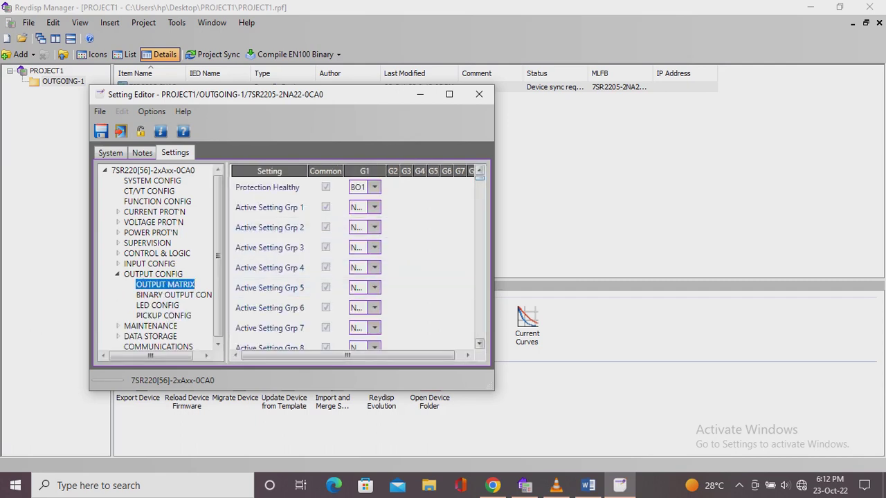
pyautogui.scroll(-15, 357, 266)
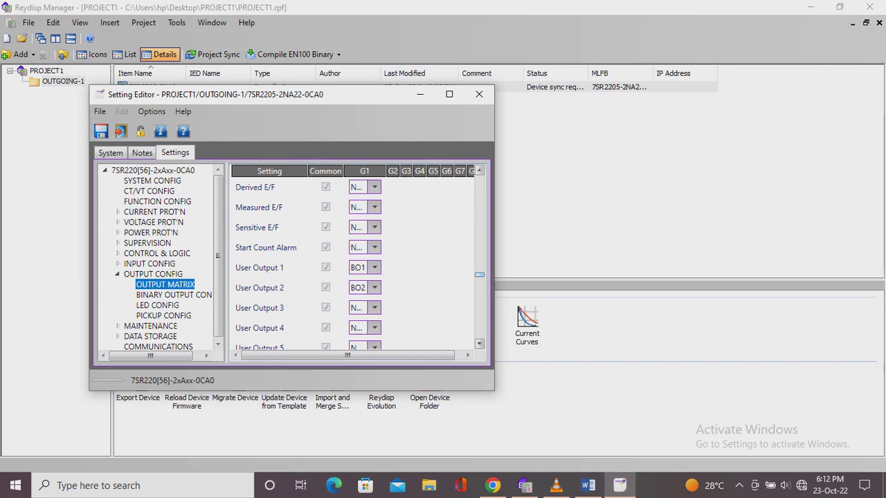
# Reopen the device's logic and check the User Output assignments on Diagrams 2 and 3.
pyautogui.click(420, 94)
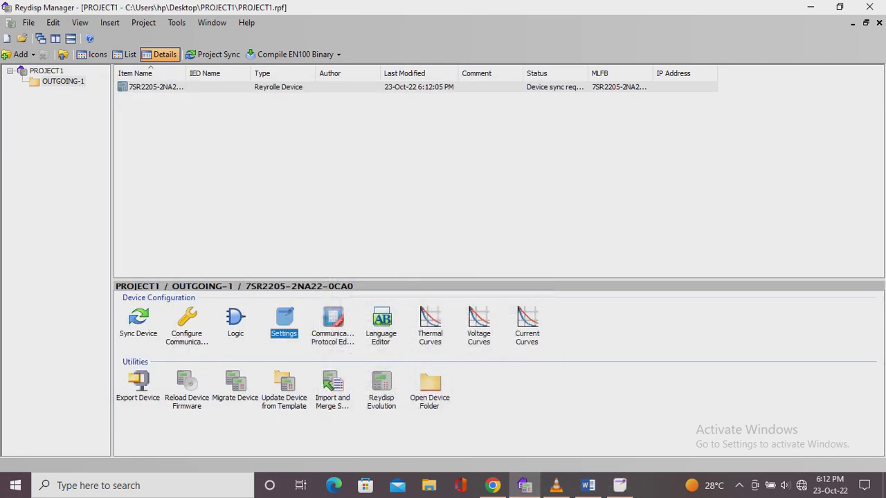
pyautogui.click(235, 324)
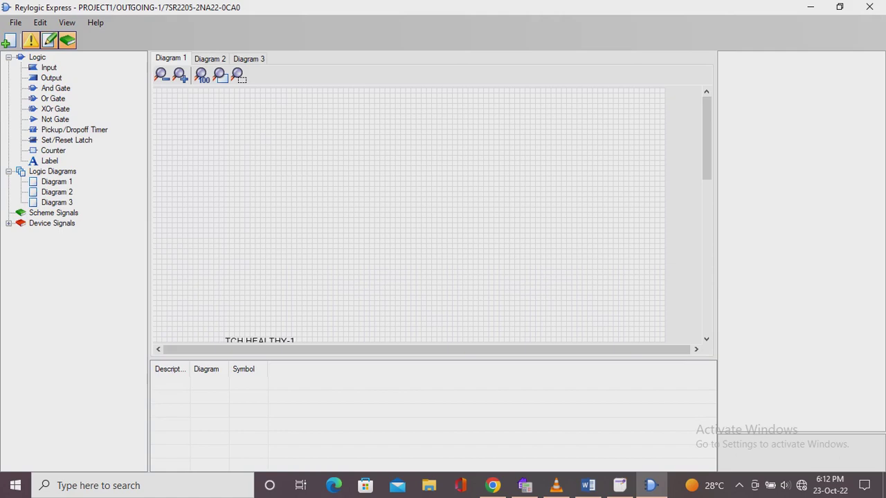
pyautogui.click(210, 59)
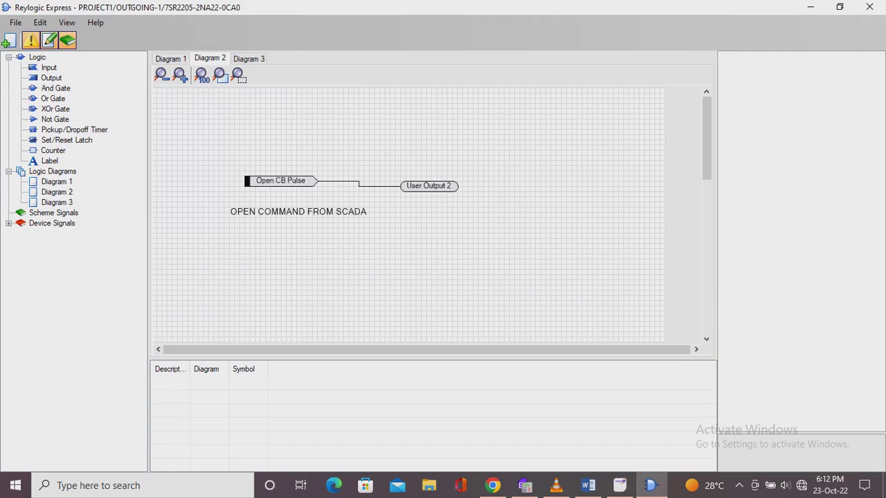
pyautogui.click(248, 59)
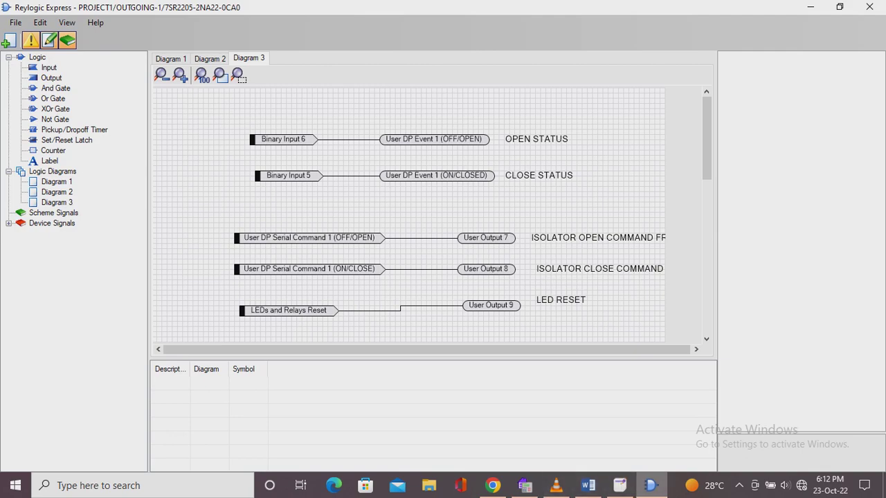
pyautogui.click(650, 485)
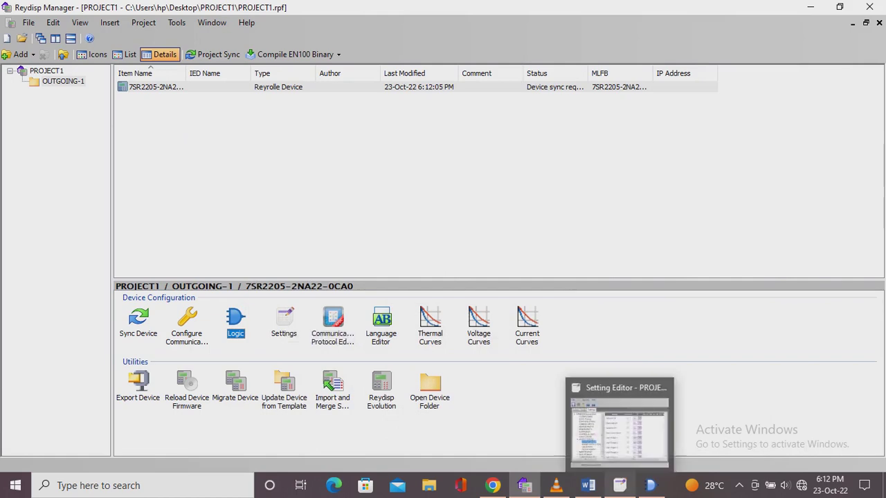
# Return to the Setting Editor and assign User Output 7 to BO7 for group G1 in the output matrix.
pyautogui.click(619, 485)
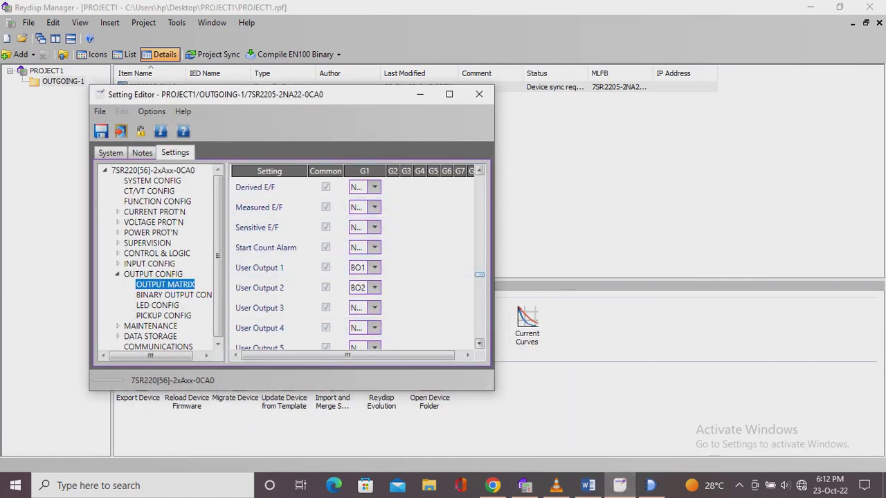
pyautogui.scroll(-4, 283, 277)
pyautogui.scroll(3, 284, 277)
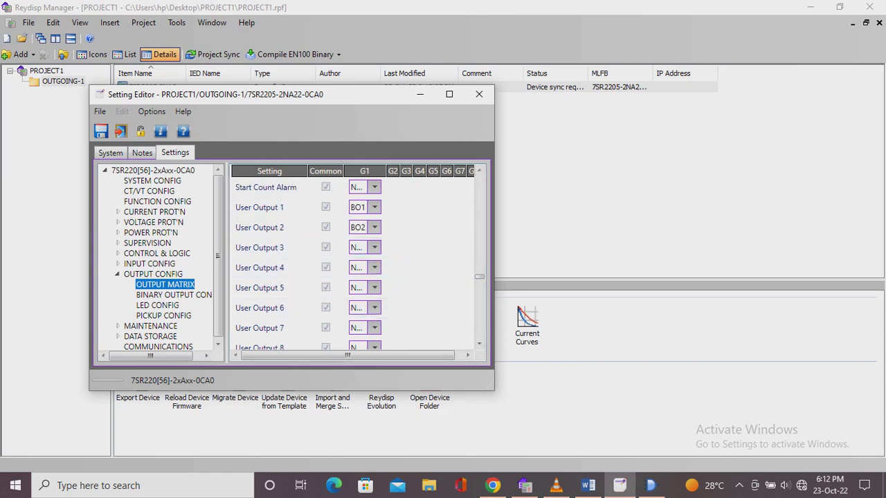
pyautogui.scroll(-2, 298, 269)
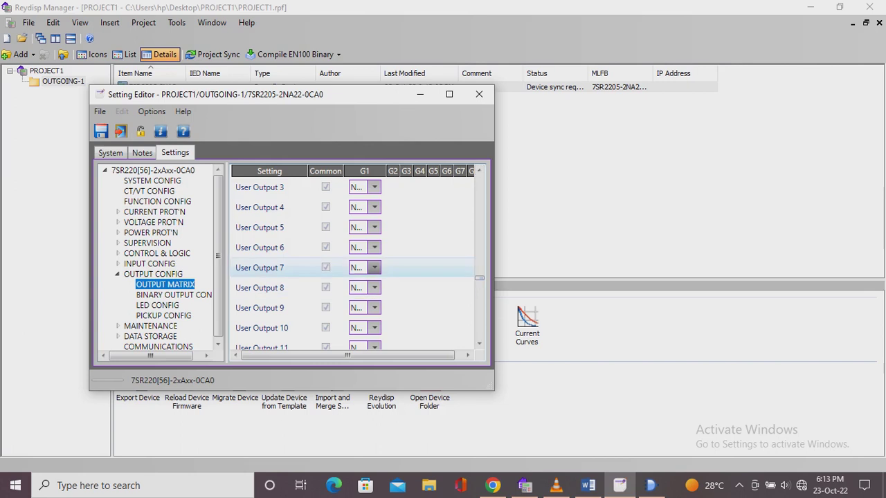
pyautogui.click(373, 267)
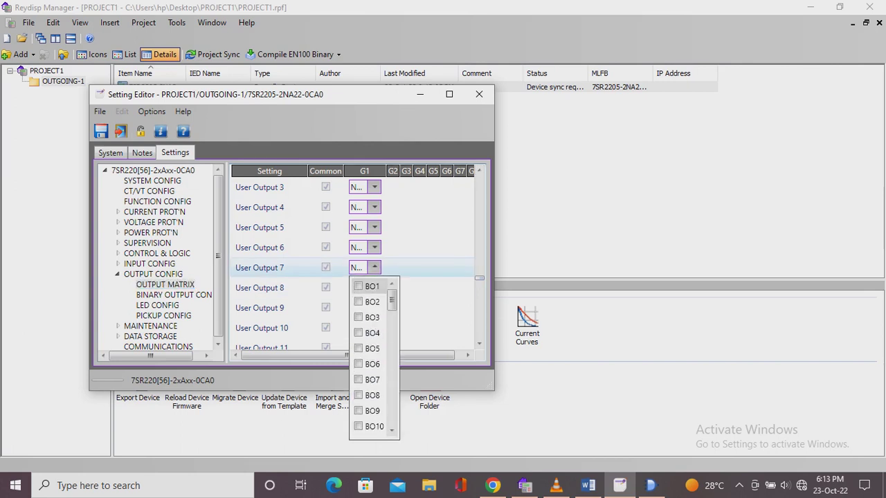
pyautogui.click(357, 380)
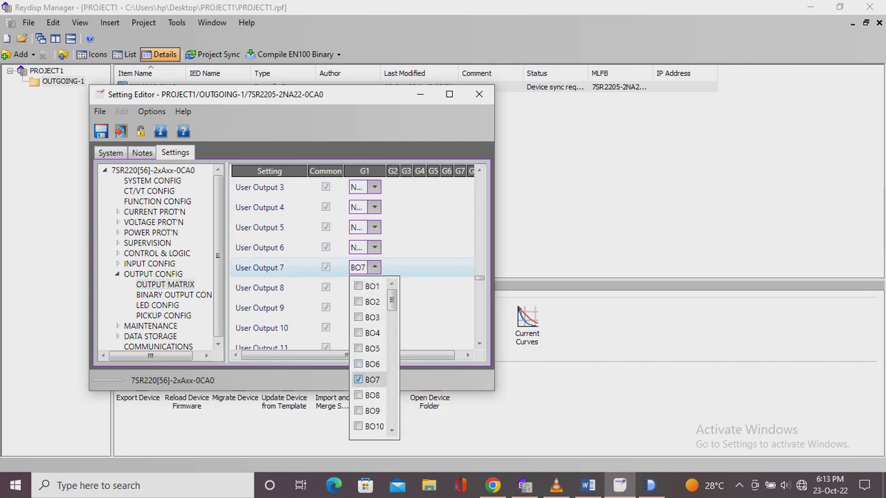
pyautogui.click(415, 307)
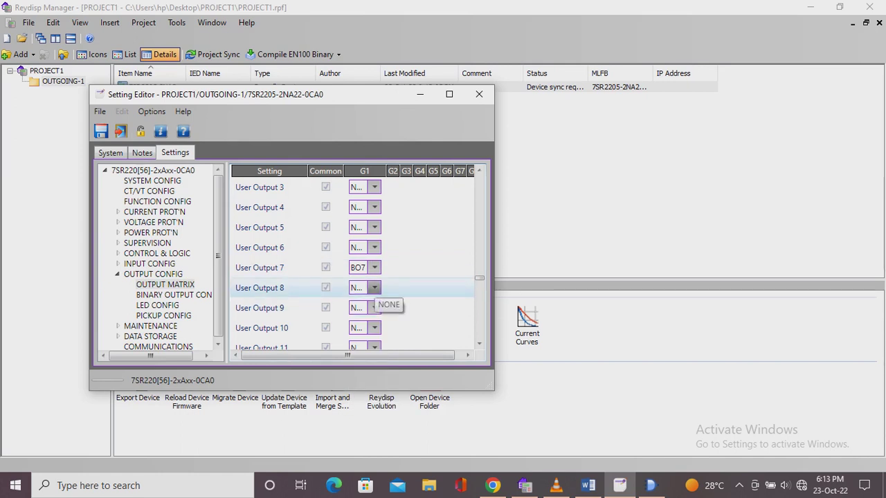
# Assign User Output 8 to BO8 and User Output 9 to BO9 for group G1 in the output matrix.
pyautogui.click(374, 287)
pyautogui.click(362, 415)
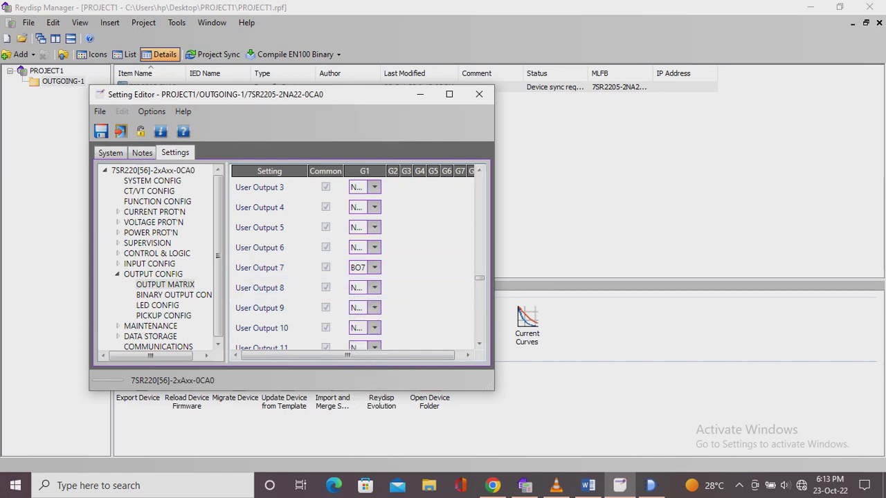
pyautogui.click(374, 287)
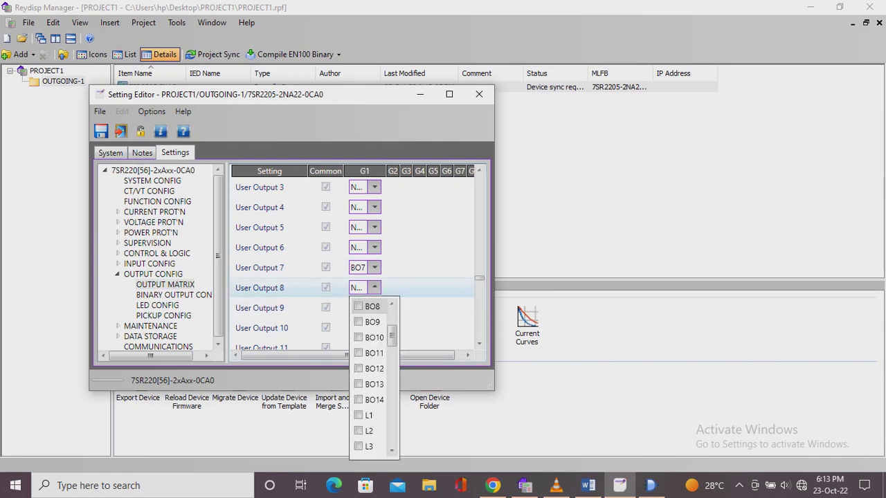
pyautogui.click(358, 305)
pyautogui.click(373, 308)
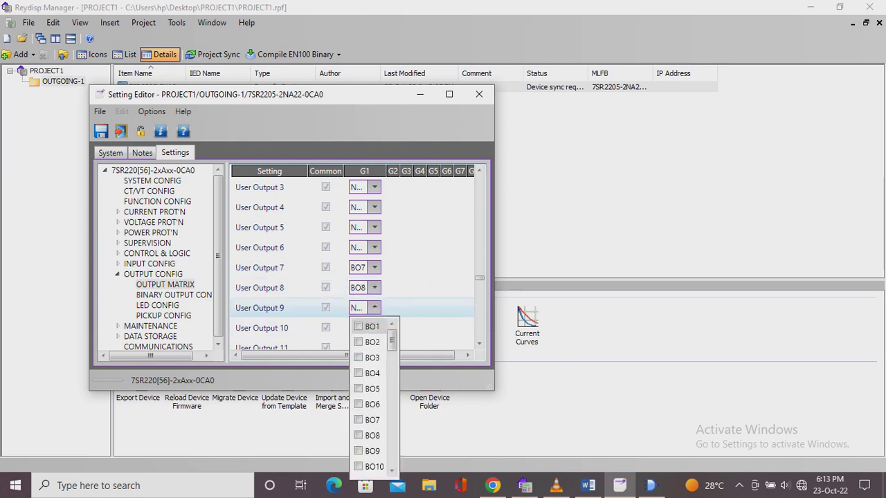
pyautogui.click(359, 450)
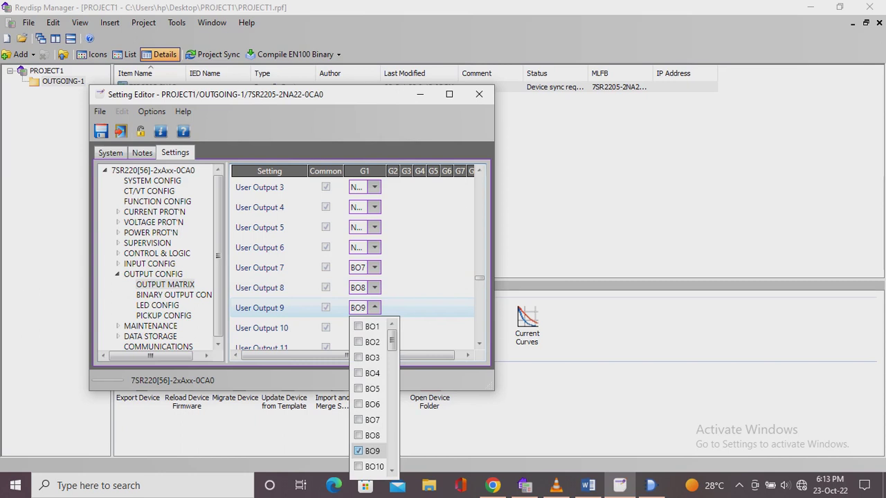
pyautogui.click(429, 328)
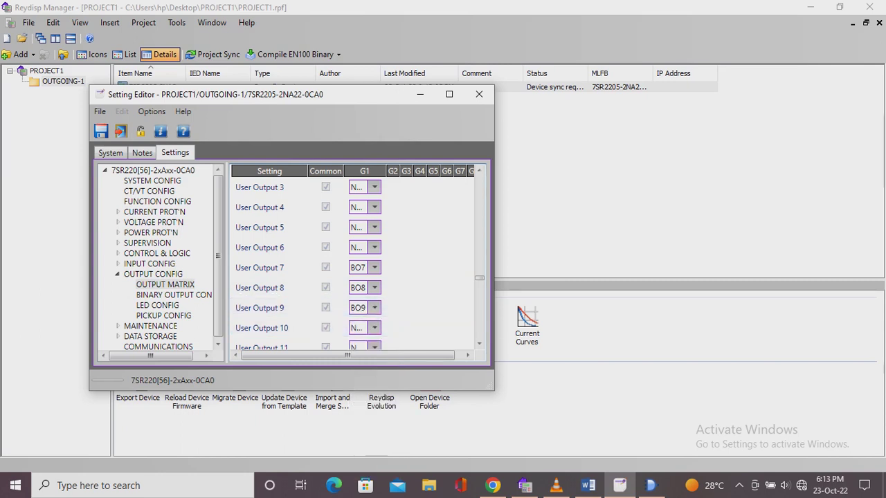
# Exit the Setting Editor and save the changed setting files.
pyautogui.scroll(-12, 353, 266)
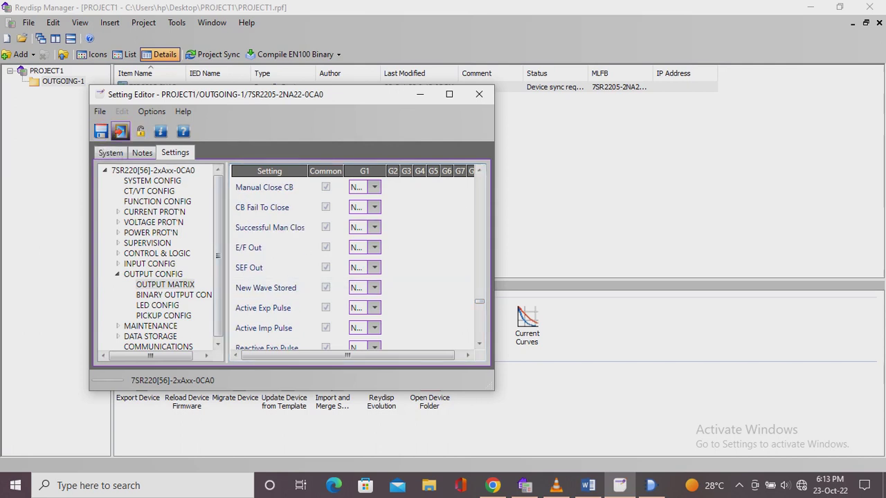
pyautogui.click(121, 132)
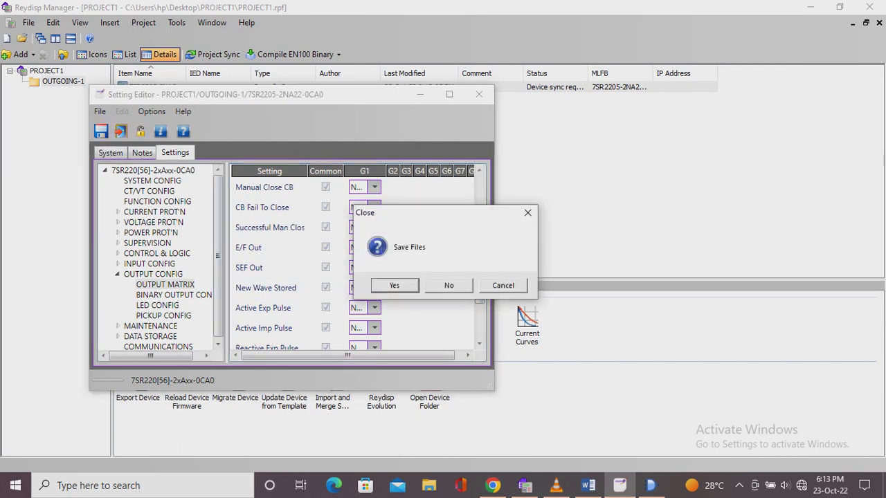
pyautogui.press('Return')
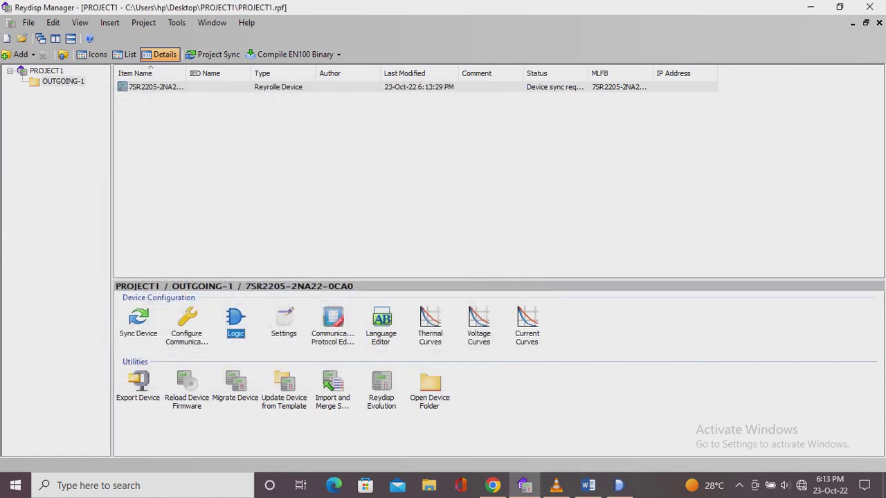
# Switch to Word and replace the note with AS PER CONFIGURATION WECONFIG ALL THE COMMAND USING USEROUTPUT LOGICS.
pyautogui.click(588, 485)
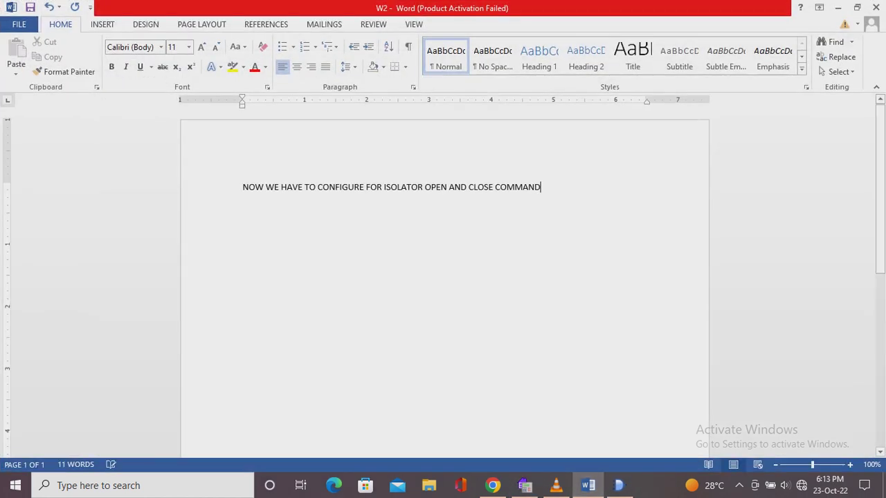
pyautogui.hotkey('ctrl', 'a')
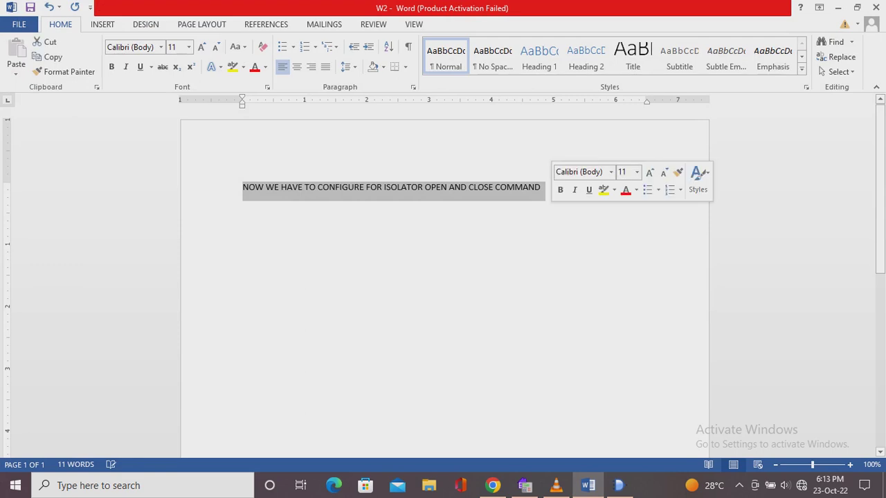
pyautogui.write('AS P')
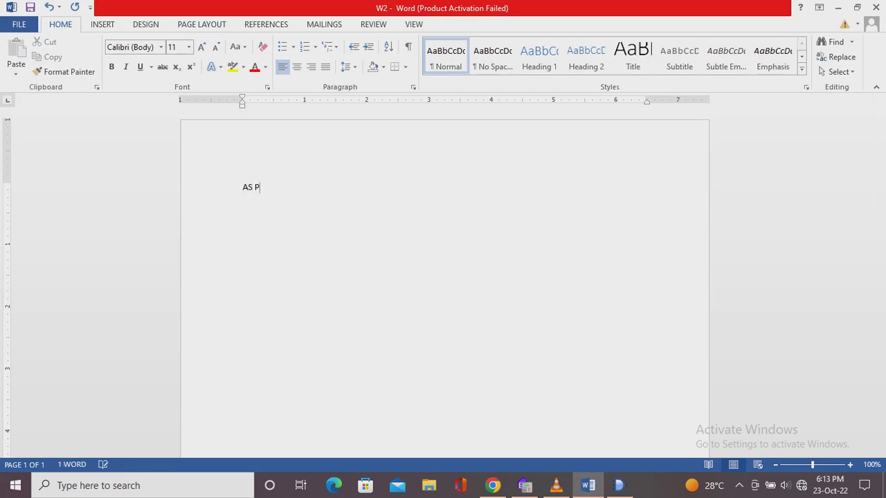
pyautogui.write('ER CONFIGURATION')
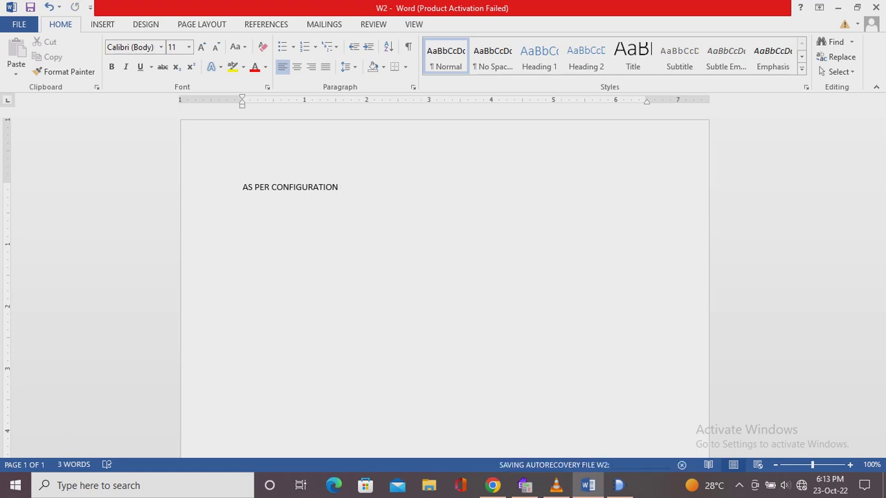
pyautogui.write('WE')
pyautogui.write('CONF')
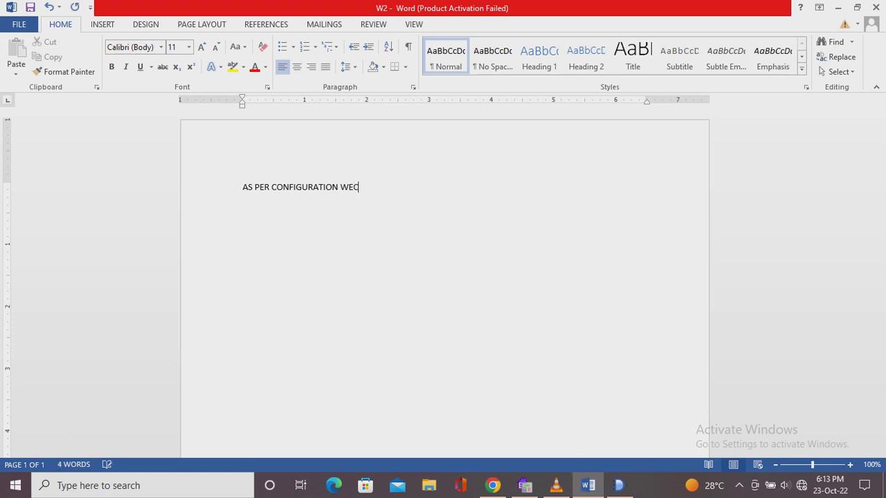
pyautogui.write('IG ALL THE COMMAND')
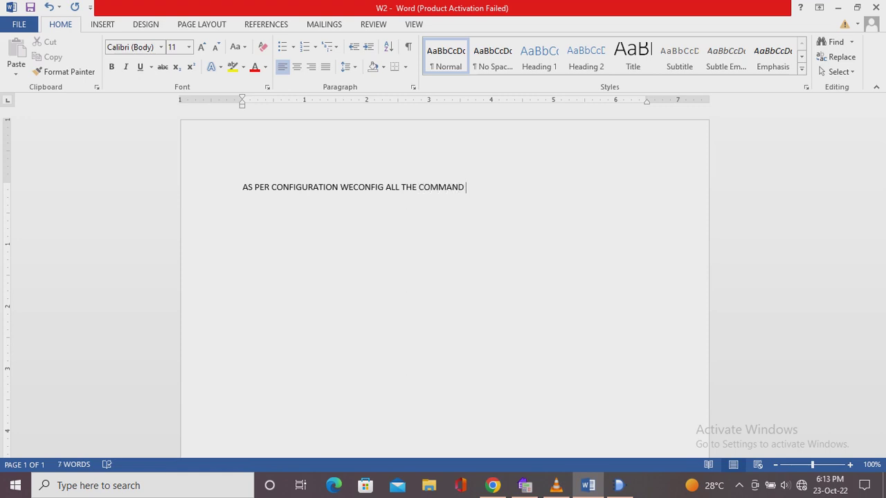
pyautogui.write(' USING USER')
pyautogui.write('OUTPO')
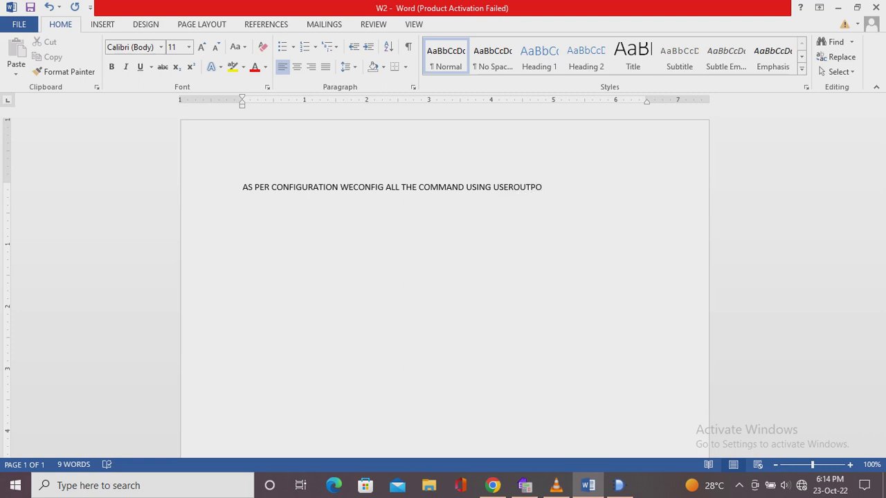
pyautogui.press('BackSpace')
pyautogui.write('UT LOGIX')
pyautogui.press('BackSpace')
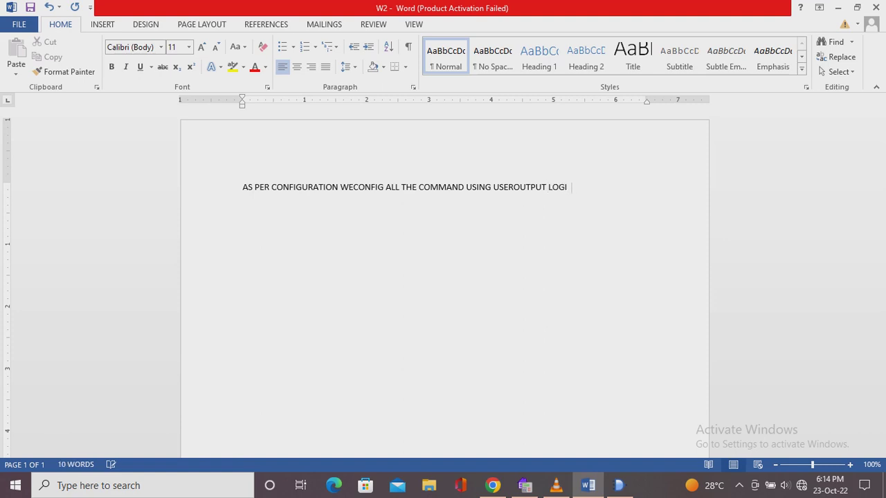
pyautogui.write('CS')
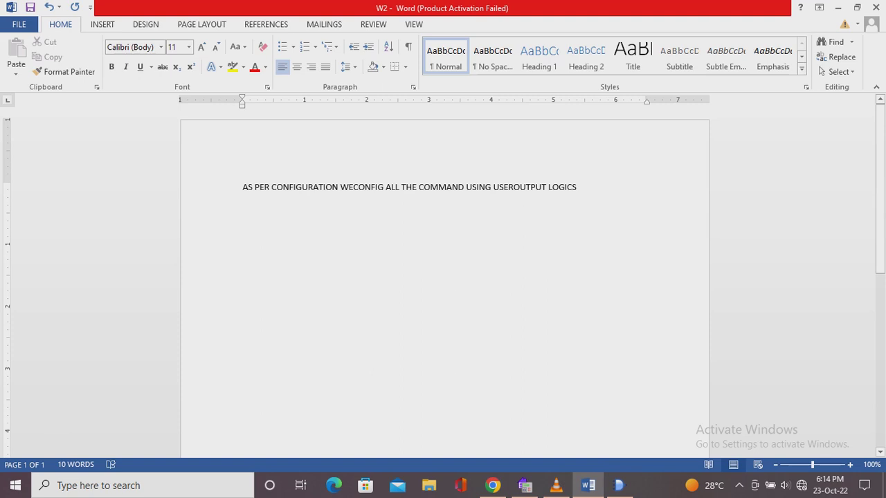
# Add the line NOW WE GO FOR SCL CONFIGURATION below the note, and close the document without saving.
pyautogui.press('Return')
pyautogui.press('Return')
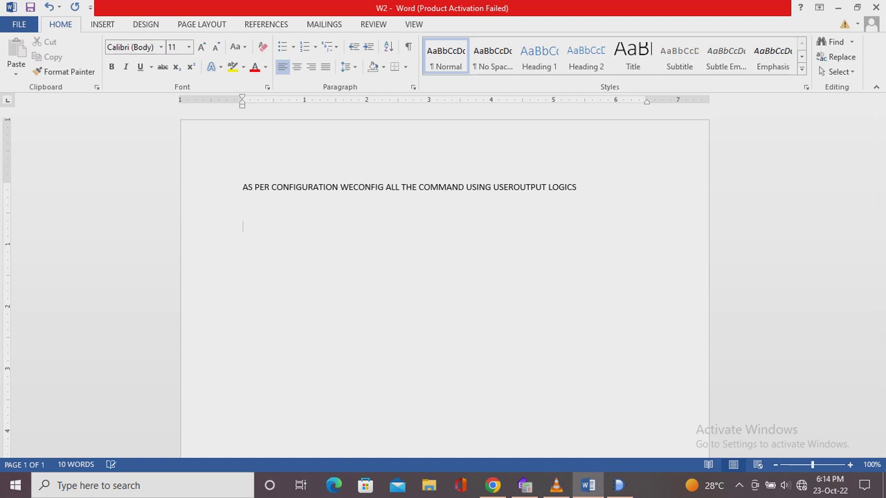
pyautogui.write('NOW WE GO FOR SC')
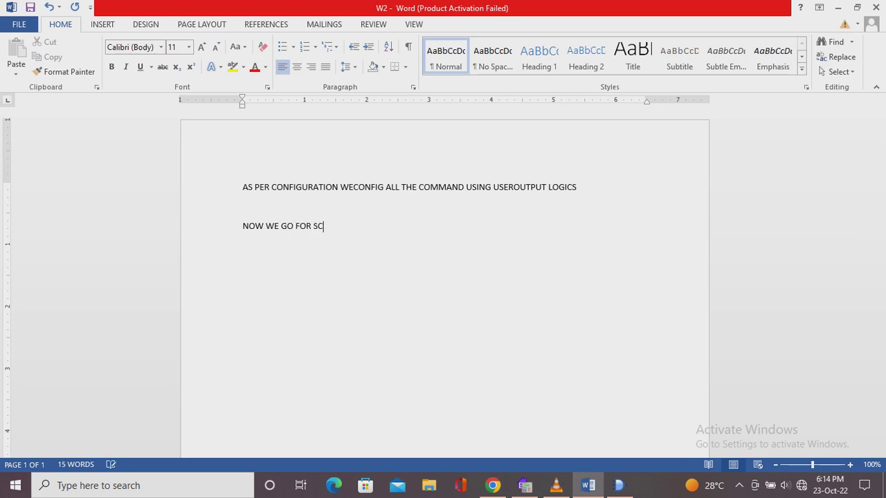
pyautogui.write('L CONFIGURATION')
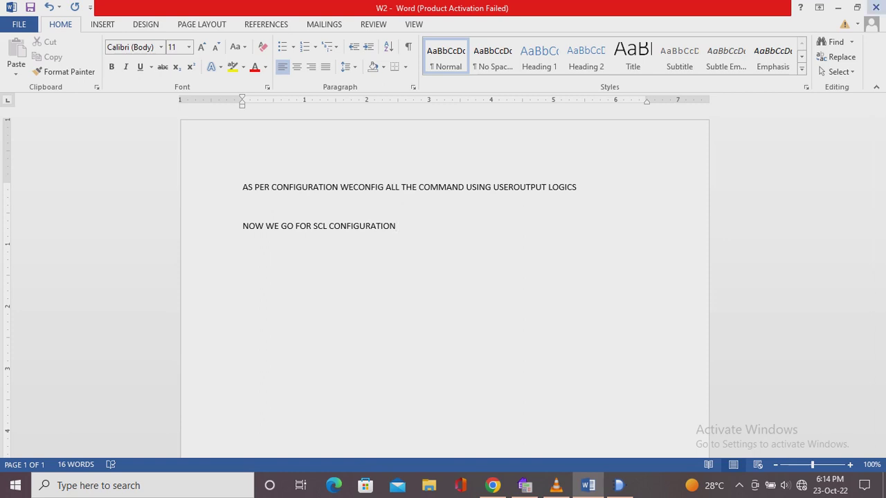
pyautogui.click(876, 8)
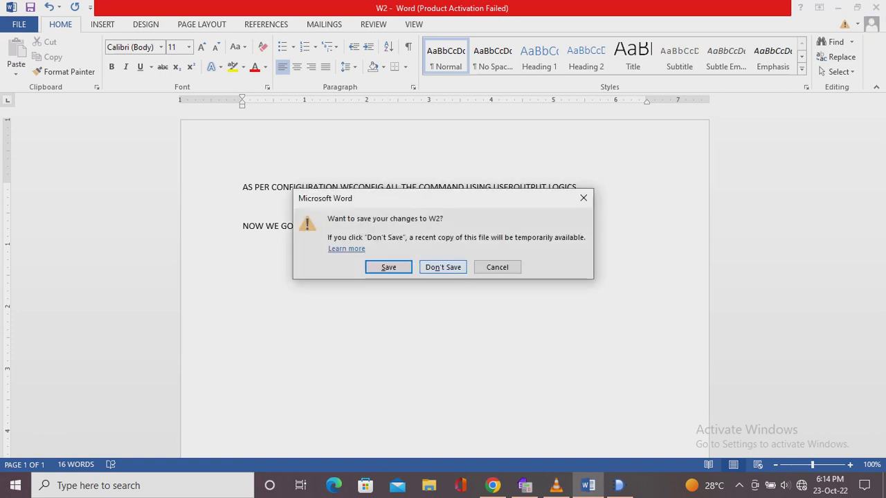
pyautogui.click(443, 267)
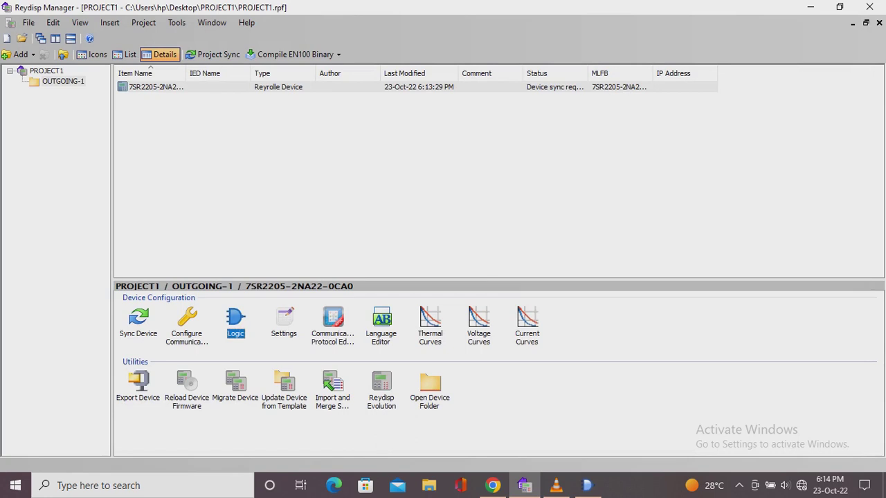
# Bring up the 7SR2205 device's logic diagrams from the project and close the logic editor.
pyautogui.click(155, 87)
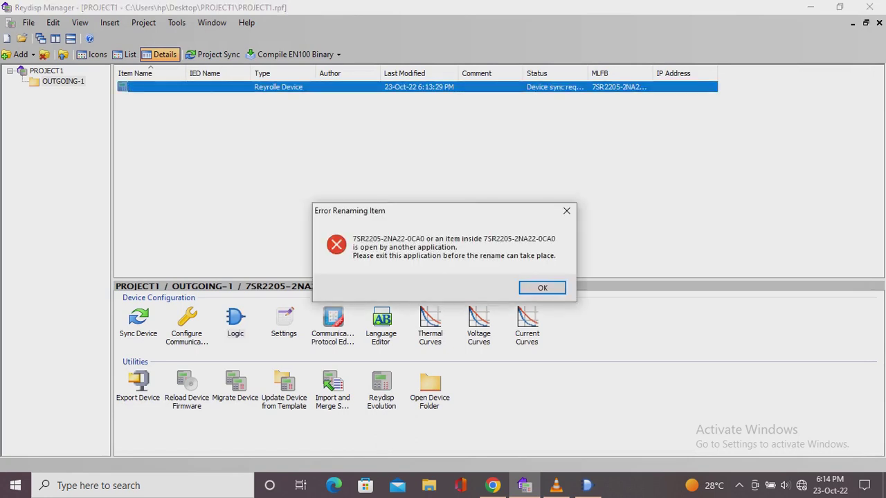
pyautogui.press('Return')
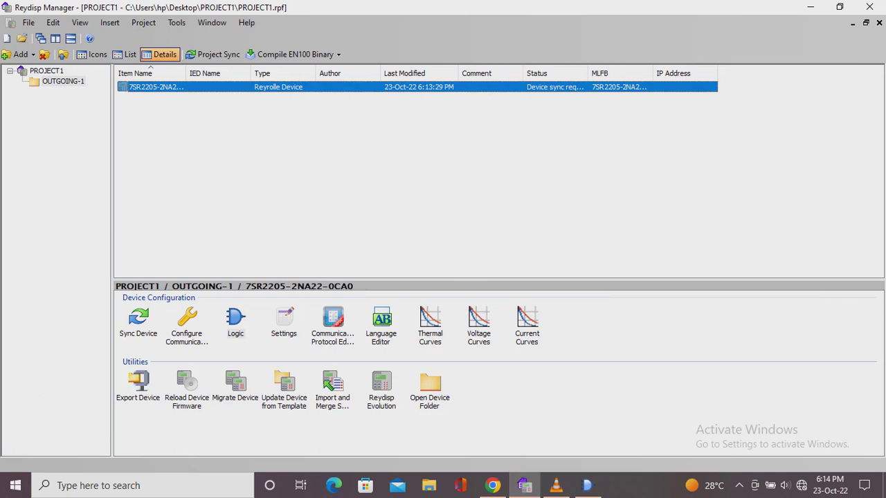
pyautogui.doubleClick(236, 320)
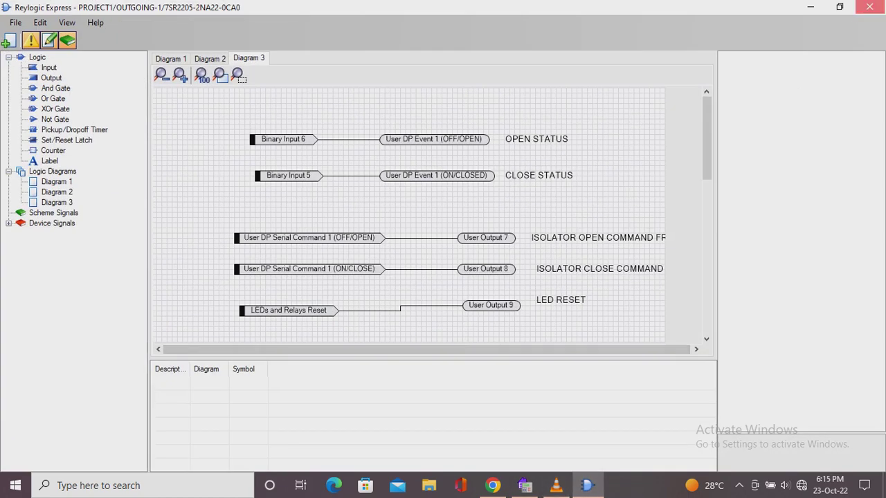
pyautogui.click(869, 6)
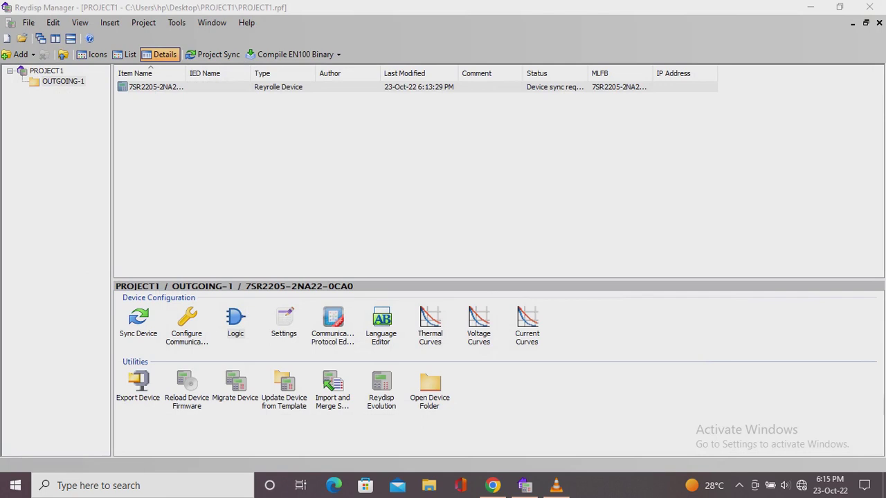
pyautogui.click(156, 87)
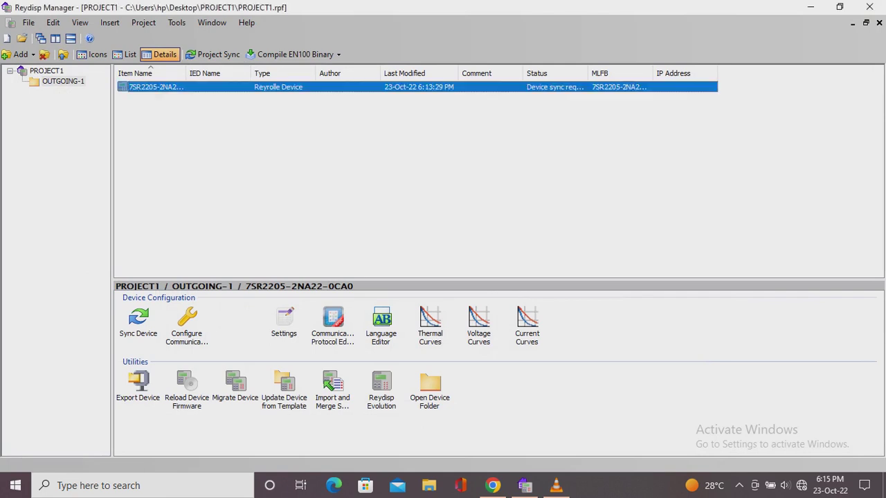
pyautogui.click(156, 87)
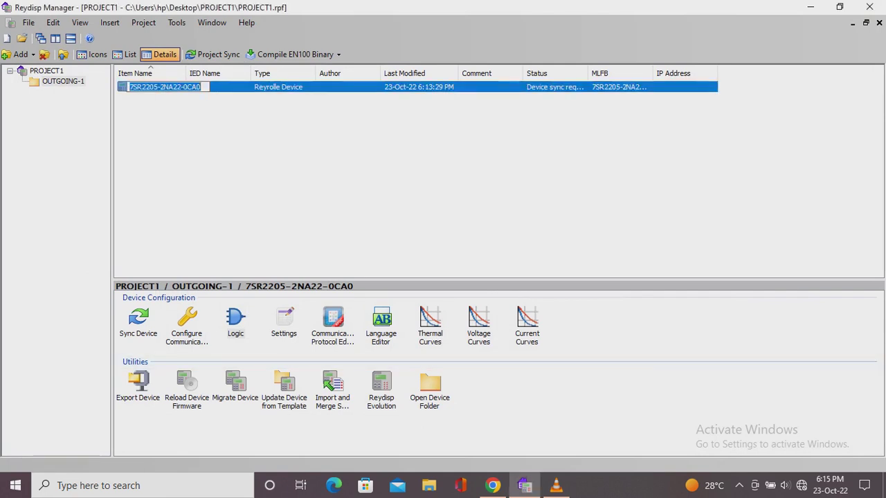
pyautogui.click(360, 166)
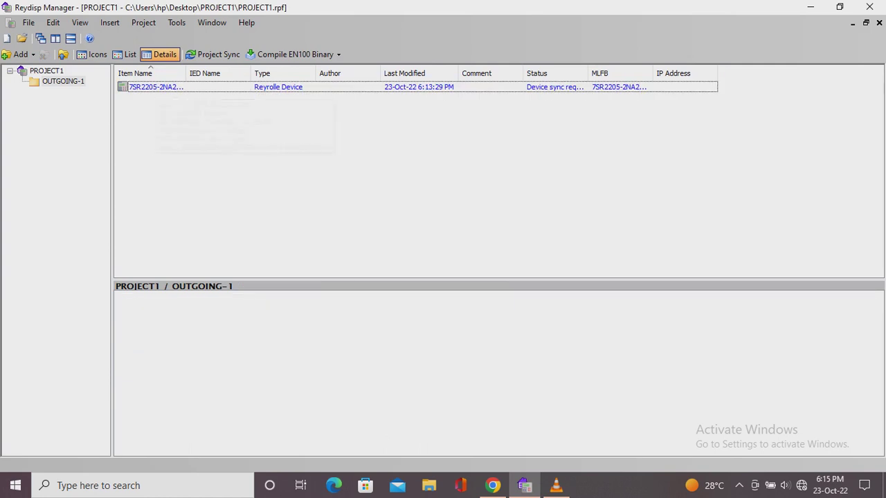
# Add a new IEC 61850 station to the OUTGOING-1 folder, keeping the default name New Station.
pyautogui.click(148, 87)
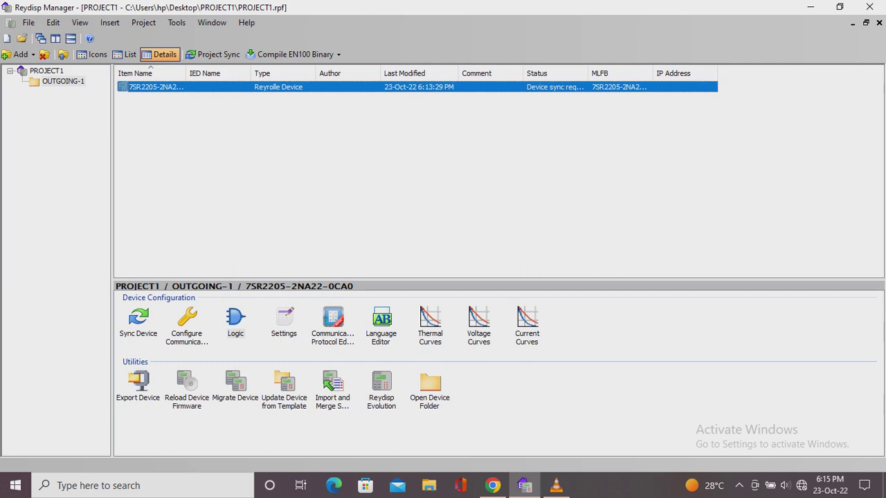
pyautogui.rightClick(164, 175)
pyautogui.moveTo(170, 180)
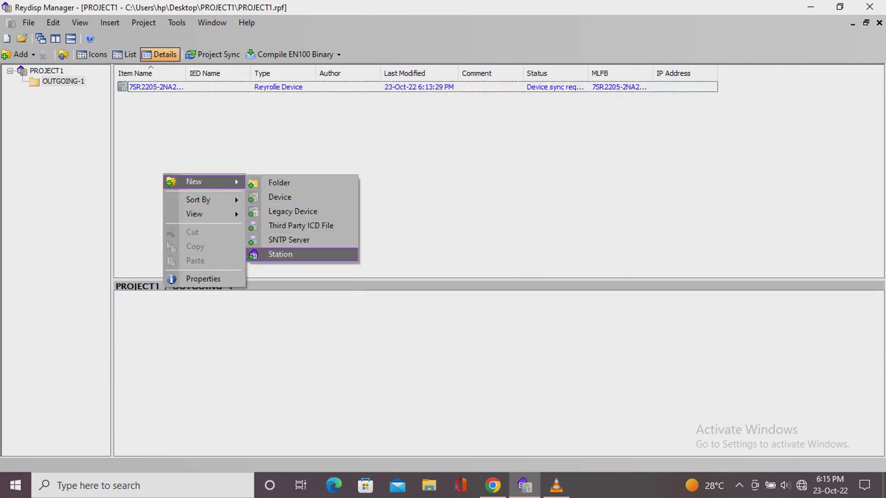
pyautogui.click(280, 254)
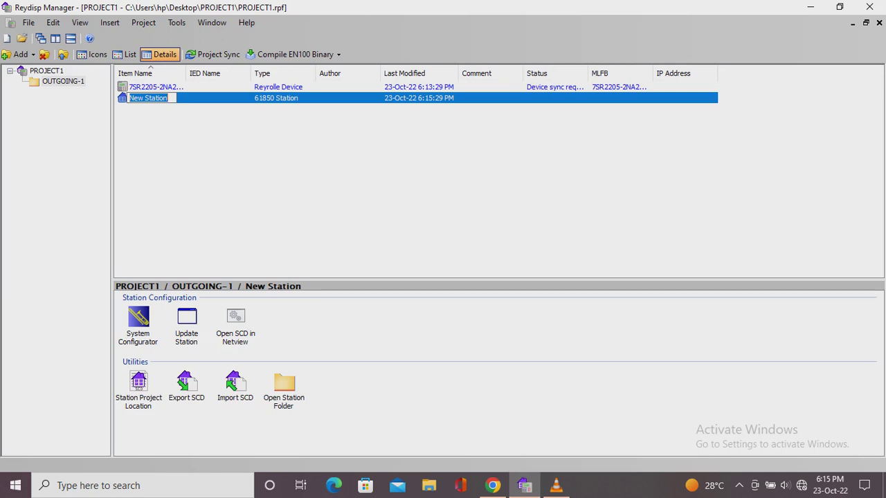
pyautogui.click(221, 175)
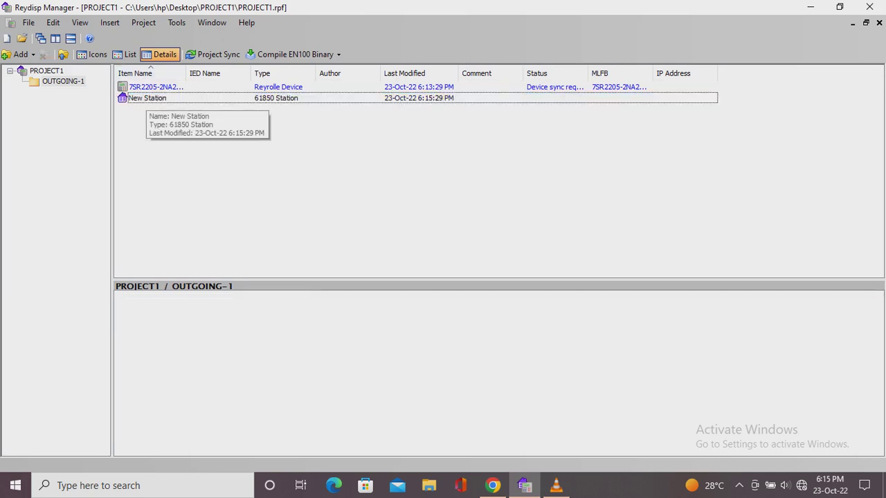
# View New Station in the IEC 61850 System Configurator, and check its general, station device and IEC 61850 edition properties.
pyautogui.click(147, 99)
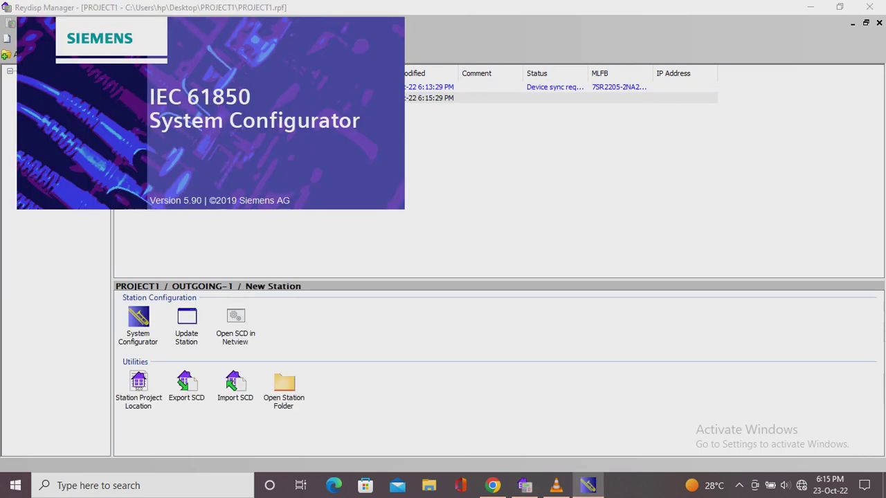
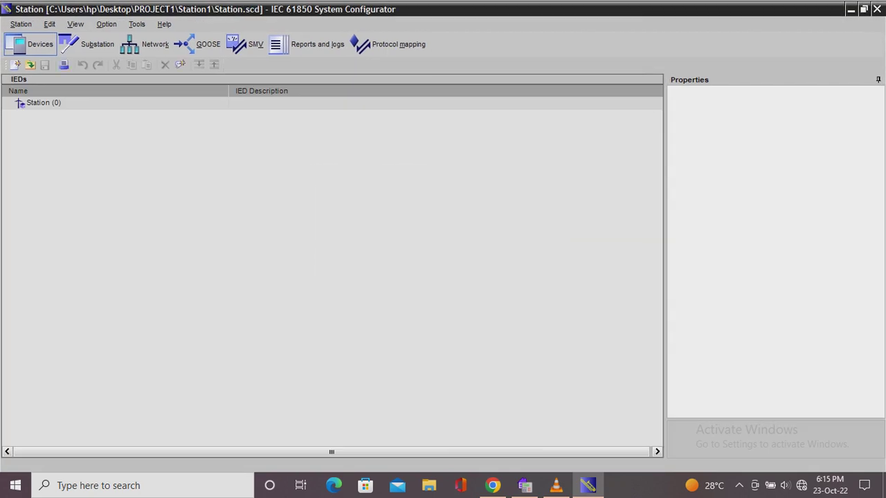
pyautogui.click(877, 9)
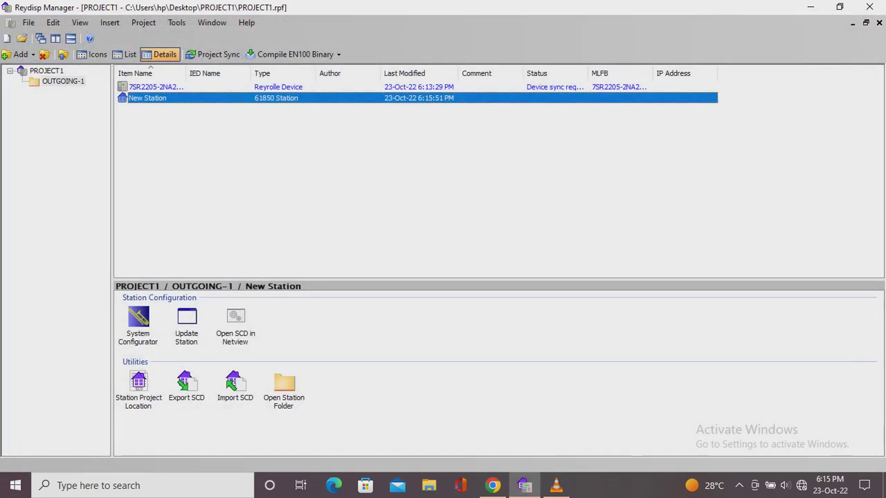
pyautogui.rightClick(140, 98)
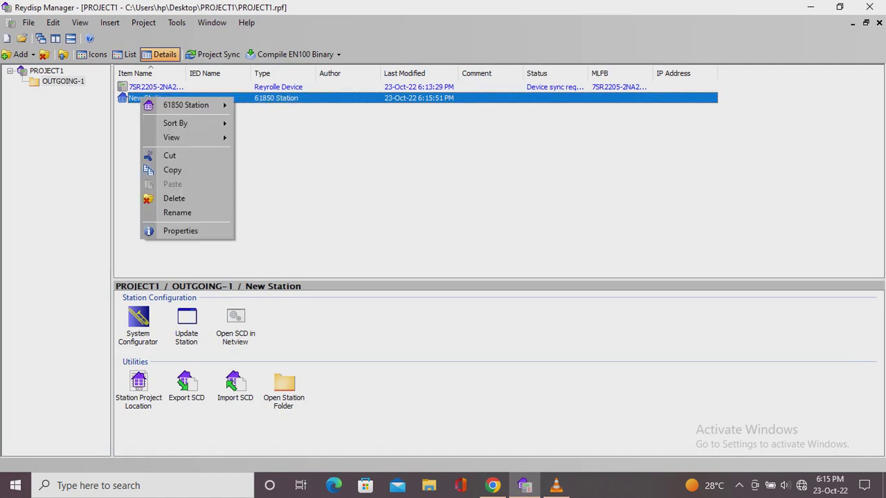
pyautogui.click(180, 230)
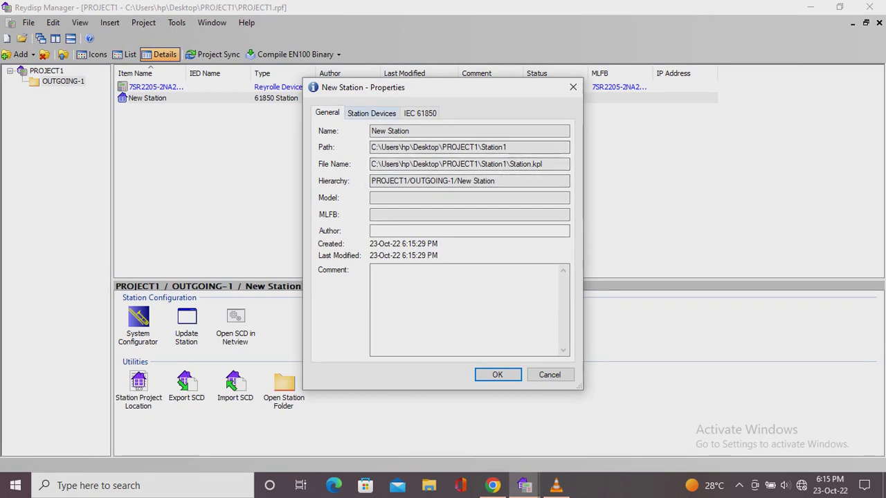
pyautogui.click(371, 112)
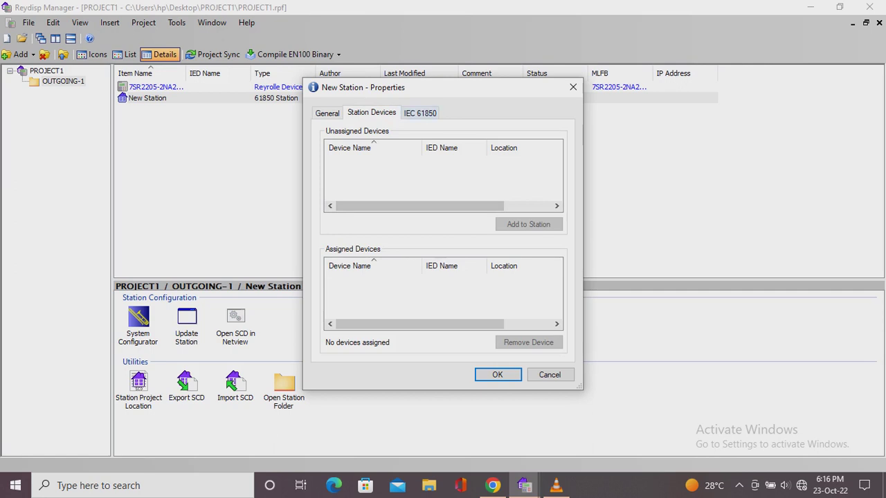
pyautogui.click(420, 112)
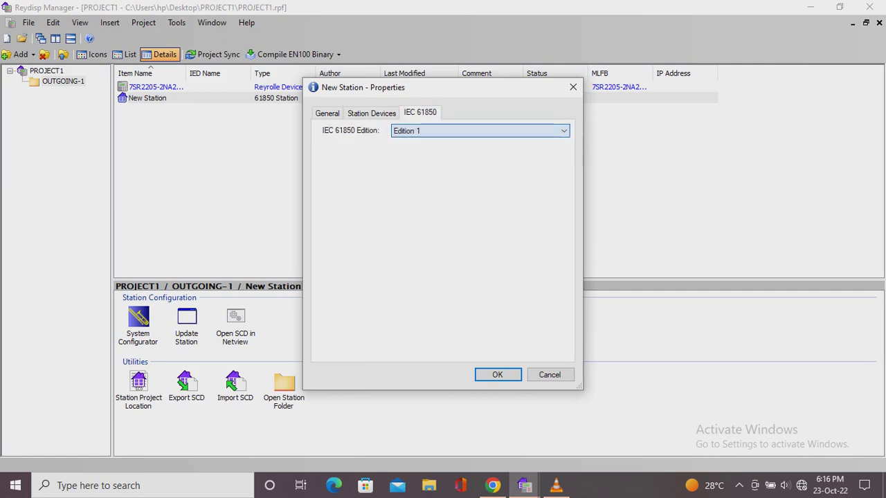
pyautogui.click(327, 112)
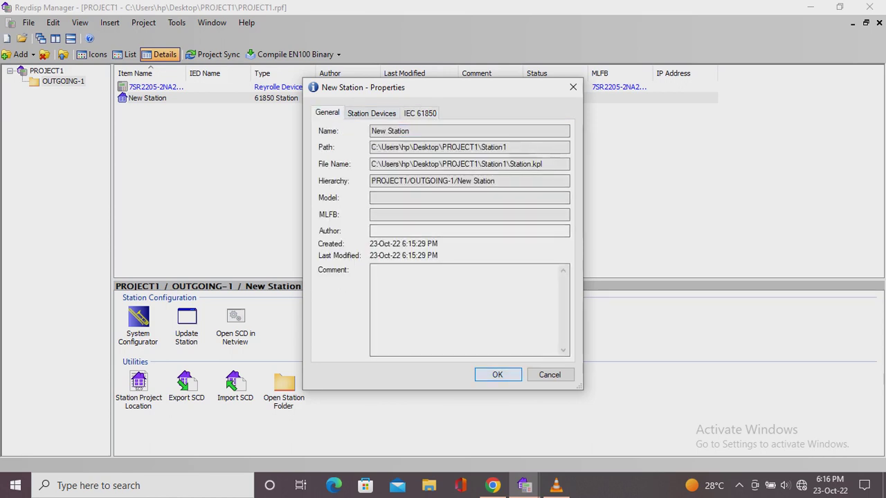
pyautogui.press('Return')
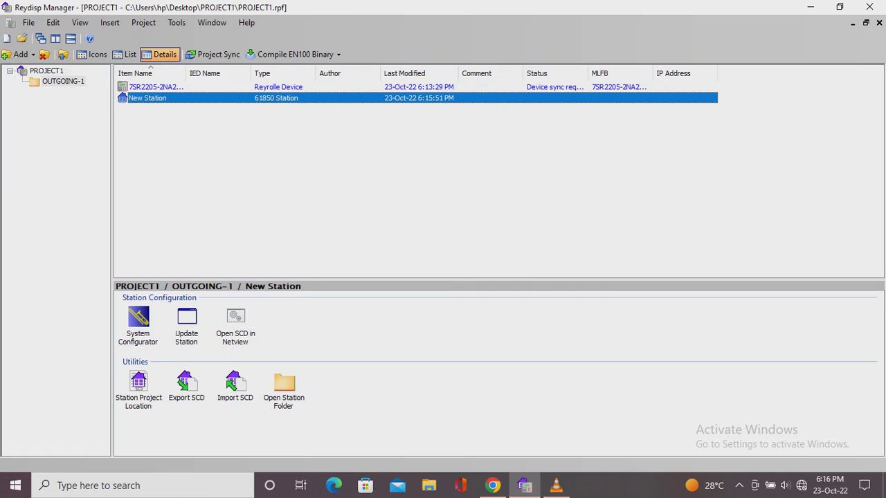
# Look through the 7SR2205 device's data storage and maintenance settings, including the CB counters, and close the Setting Editor.
pyautogui.click(154, 87)
pyautogui.click(277, 173)
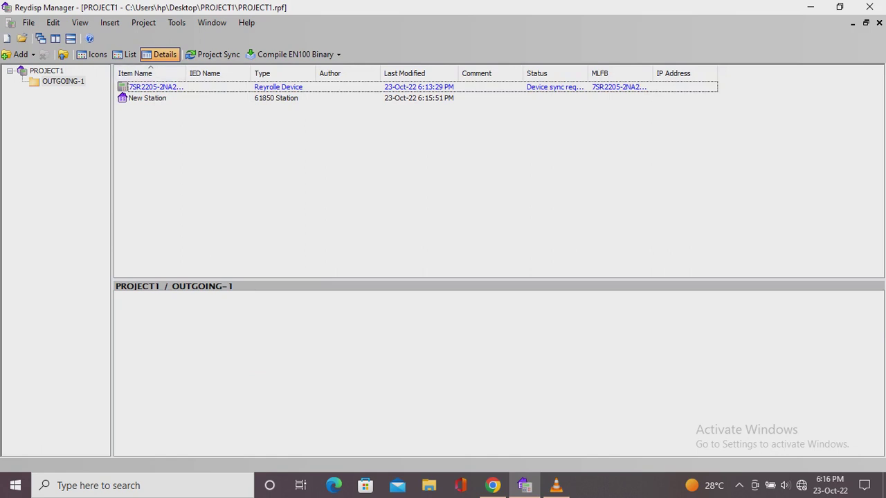
pyautogui.click(155, 87)
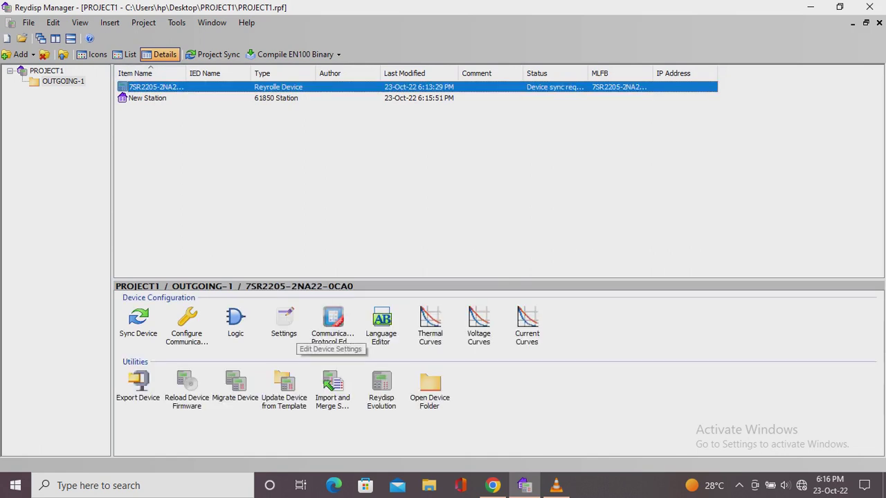
pyautogui.click(285, 321)
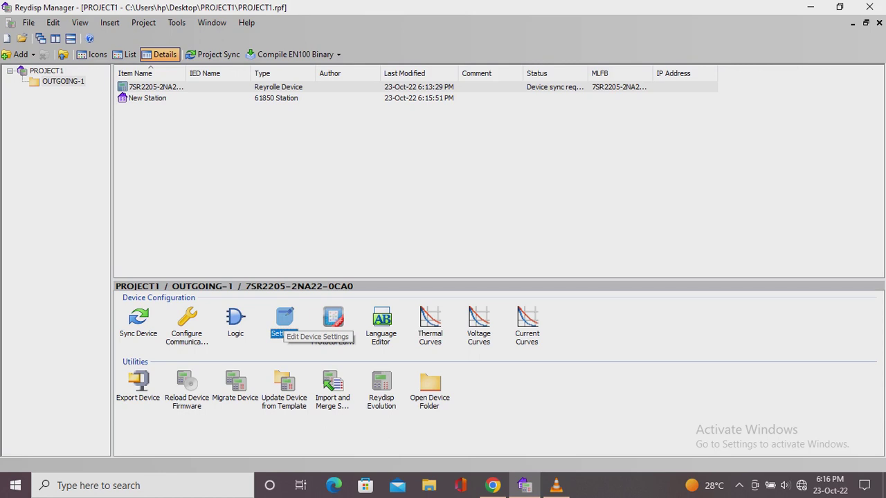
pyautogui.doubleClick(285, 322)
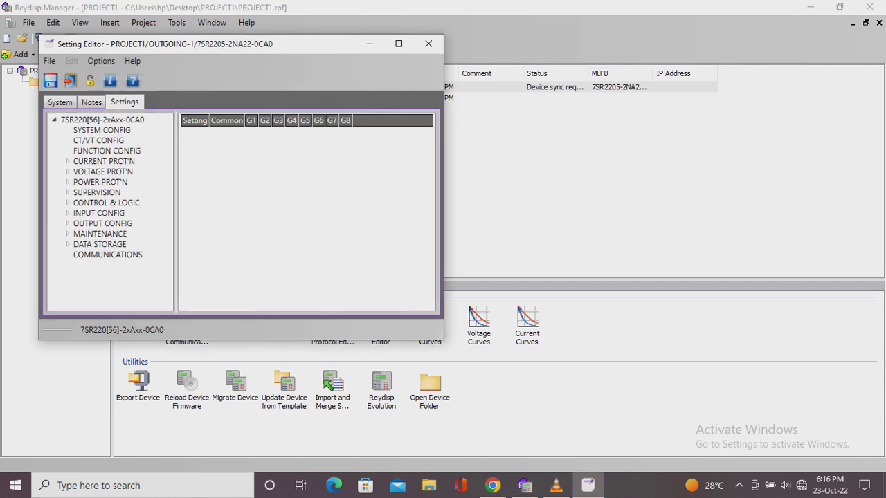
pyautogui.click(67, 245)
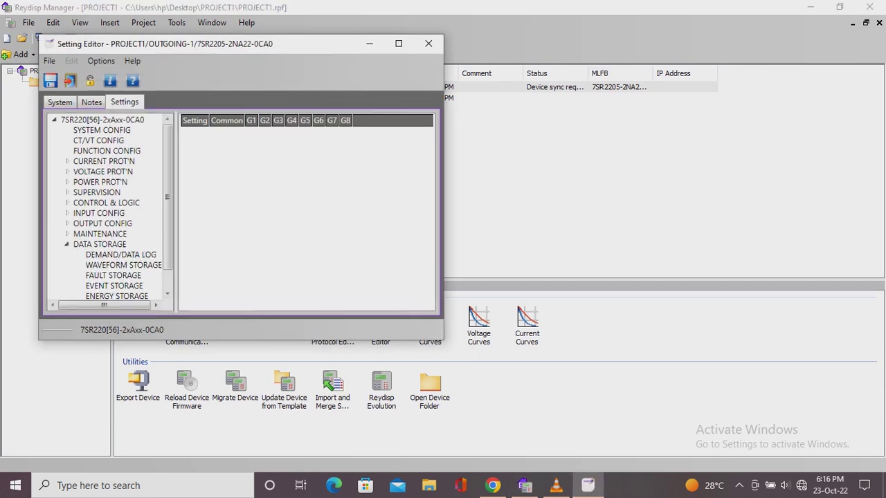
pyautogui.click(67, 244)
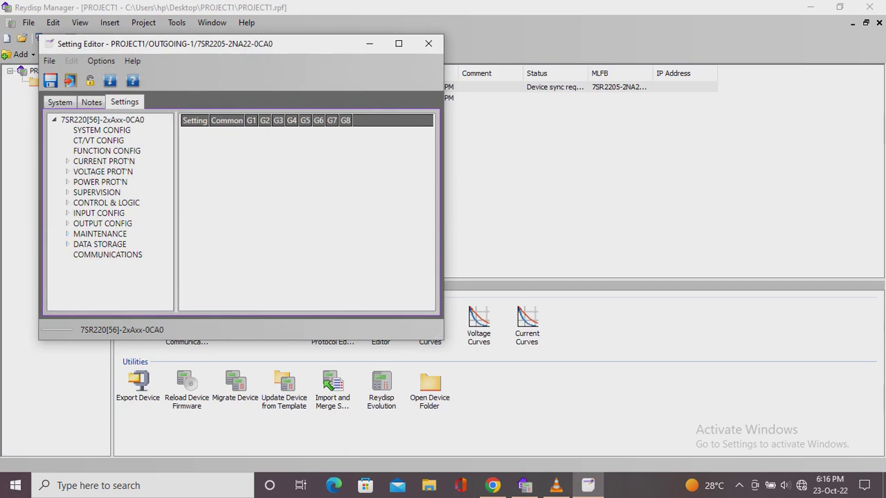
pyautogui.click(67, 234)
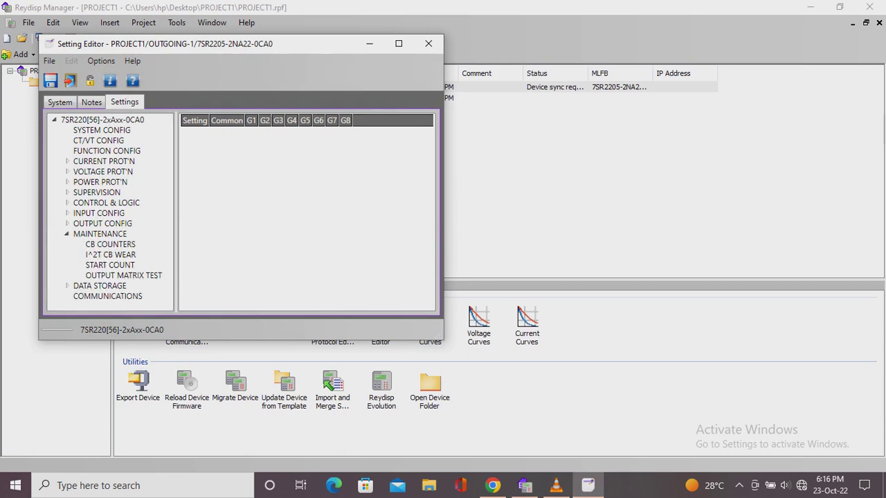
pyautogui.click(111, 244)
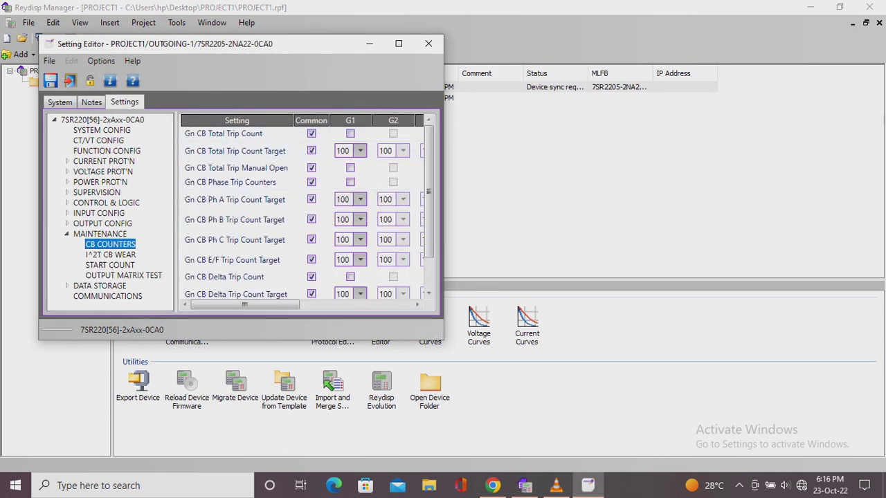
pyautogui.click(429, 44)
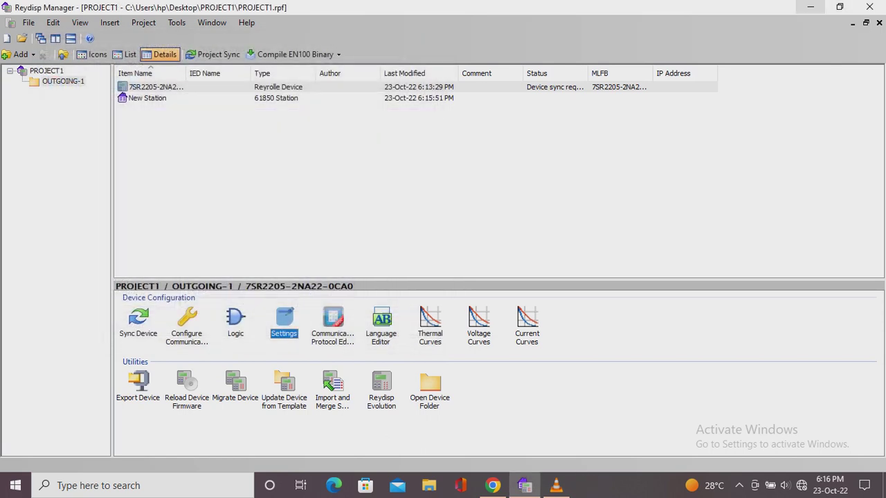
# Switch to Word by opening the W2 document from the desktop, and delete all of its text.
pyautogui.click(810, 7)
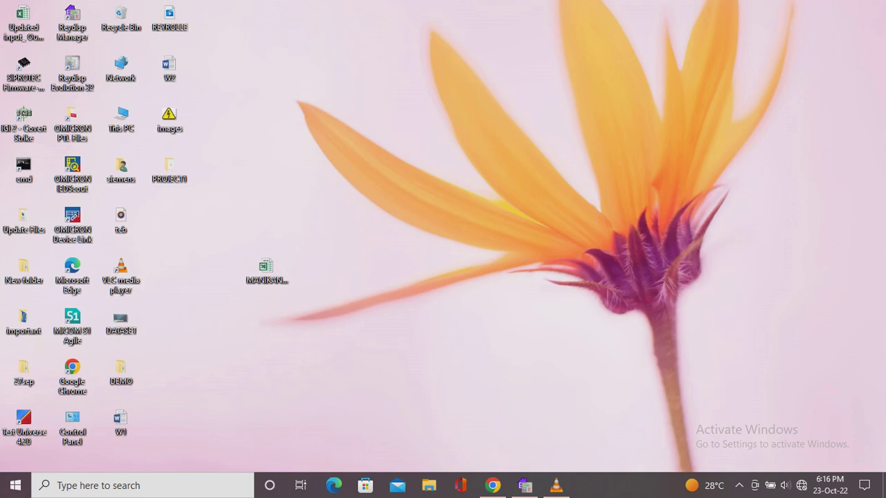
pyautogui.click(169, 67)
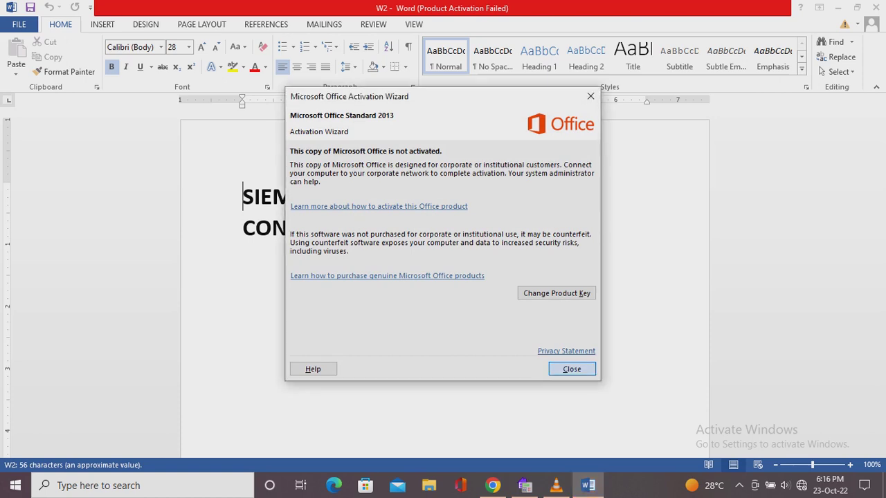
pyautogui.click(571, 369)
pyautogui.moveTo(243, 198); pyautogui.dragTo(509, 315)
pyautogui.click(509, 315)
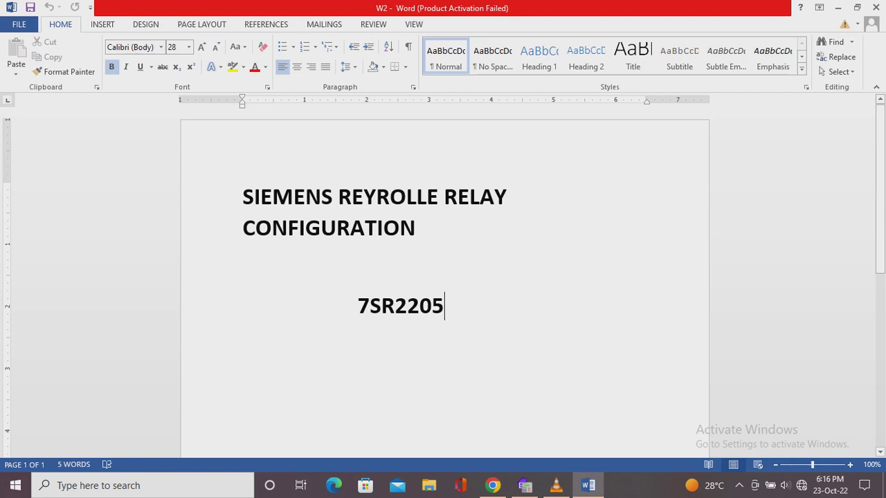
pyautogui.hotkey('ctrl', 'a')
pyautogui.press('Delete')
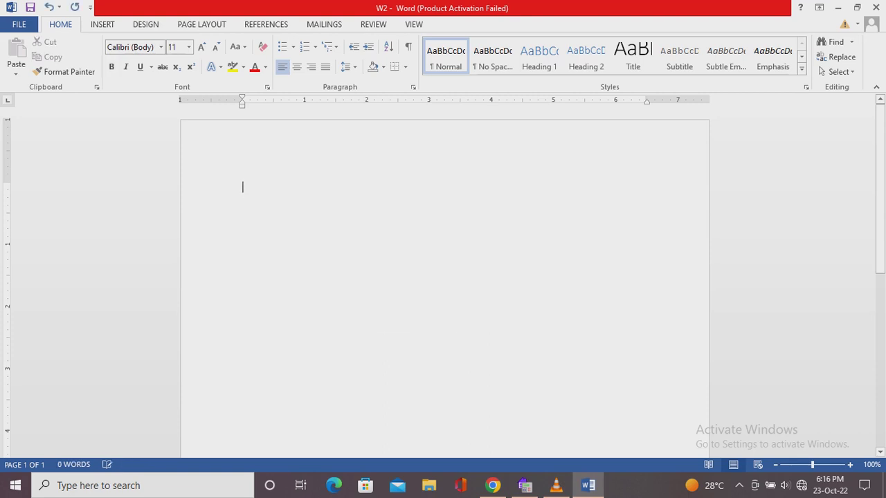
# Write the note IN THE NEXT SESSION WE HAVE TO COFIG IEC STATION in the empty document.
pyautogui.write('IN T')
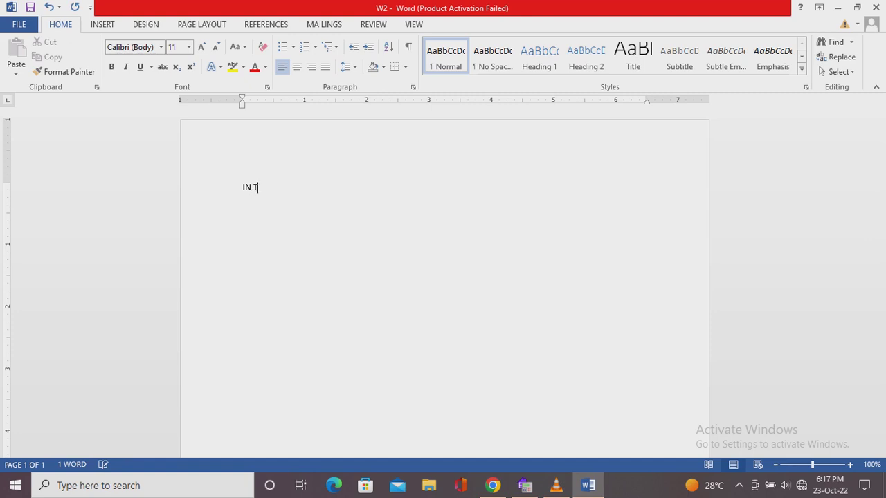
pyautogui.write('HE NEXT ')
pyautogui.write('SESSIO')
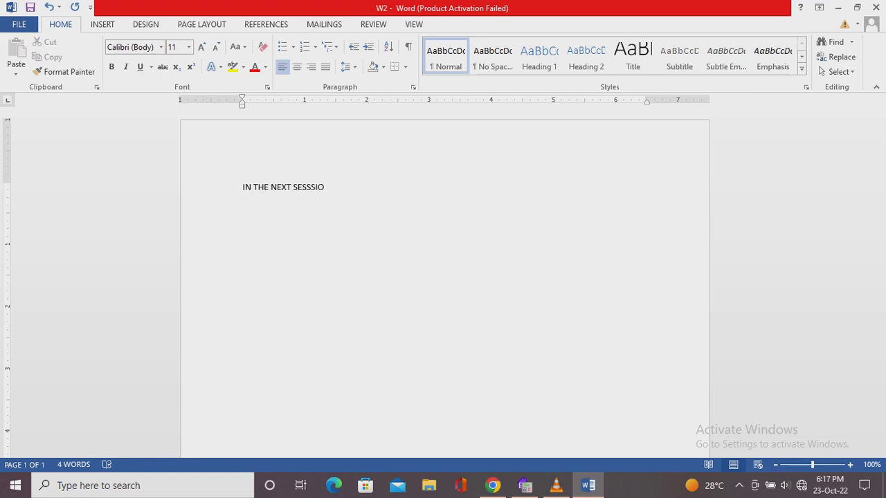
pyautogui.press('BackSpace')
pyautogui.press('BackSpace')
pyautogui.write('ION WE HAVE TO COFIG ')
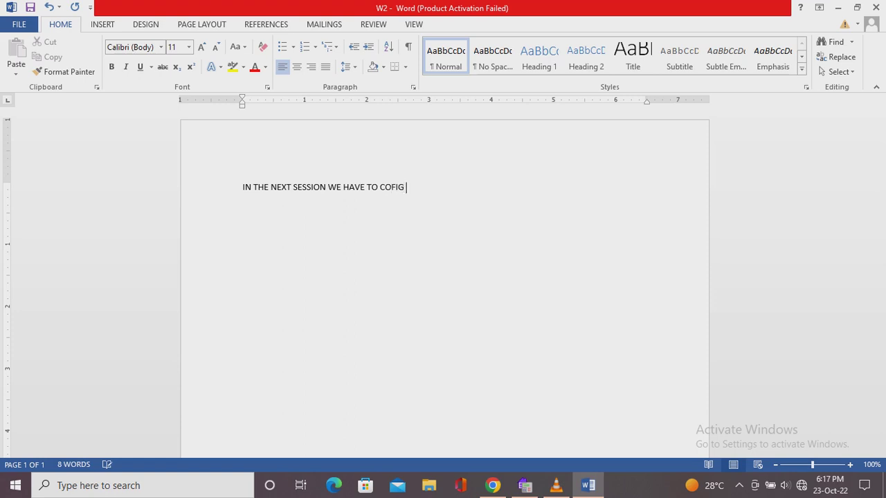
pyautogui.write('IEC STATION')
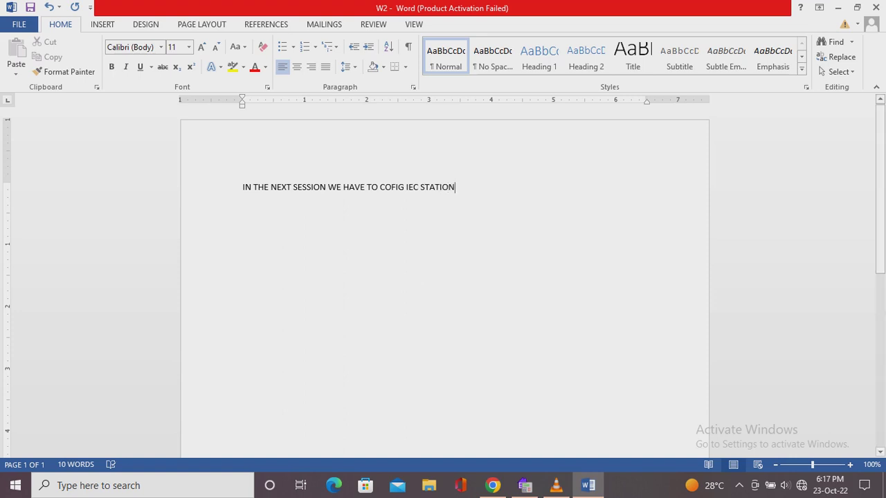
# Add the lines THANK YOU FOR WATCHING and KINDLY SUBSCRIBE US WE THANKFUL below a blank line, and close the document.
pyautogui.press('Return')
pyautogui.press('Return')
pyautogui.write('TH')
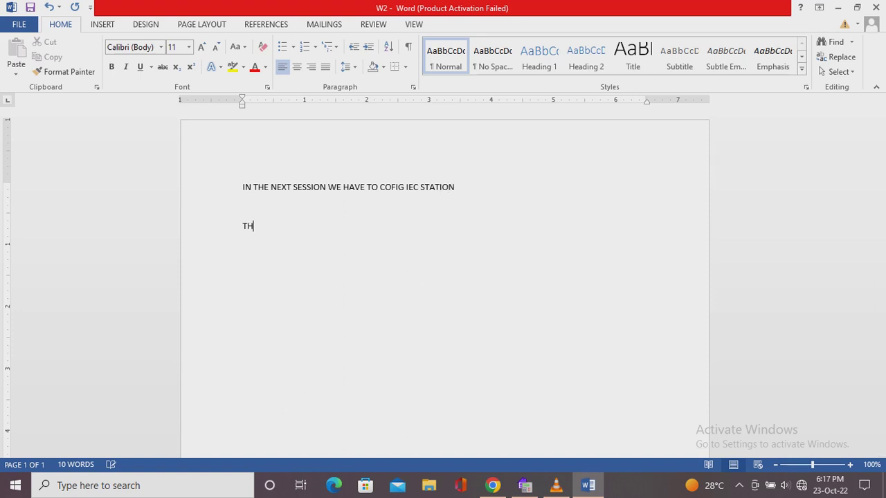
pyautogui.write('ANK YOU FOR WATCH')
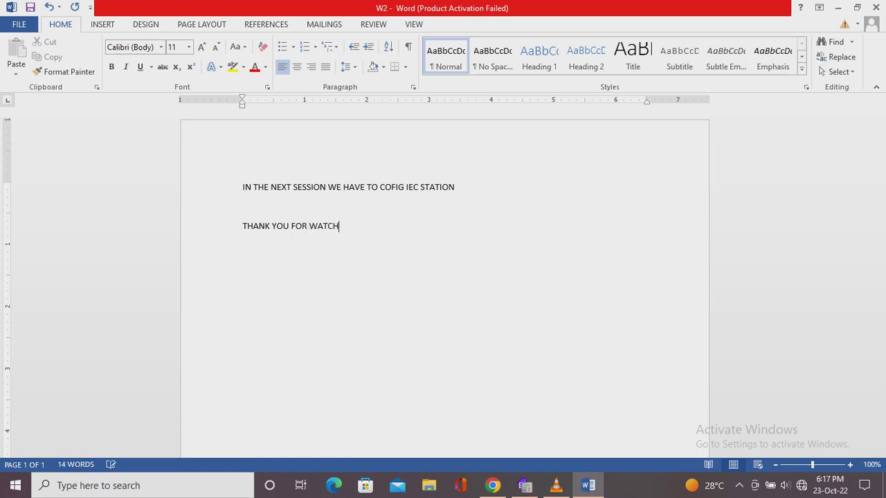
pyautogui.write('ING ')
pyautogui.write('KIND')
pyautogui.write('LY SU')
pyautogui.write('BSC')
pyautogui.write('RIBE')
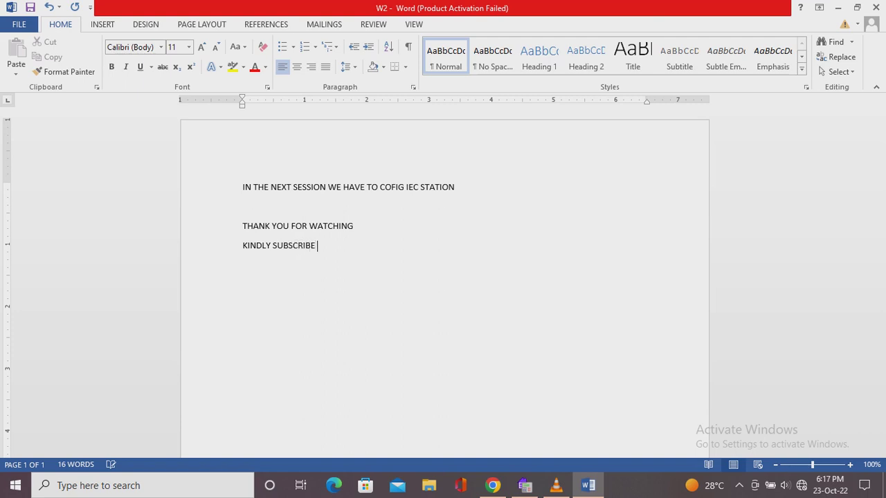
pyautogui.write(' US WE THANKFUL')
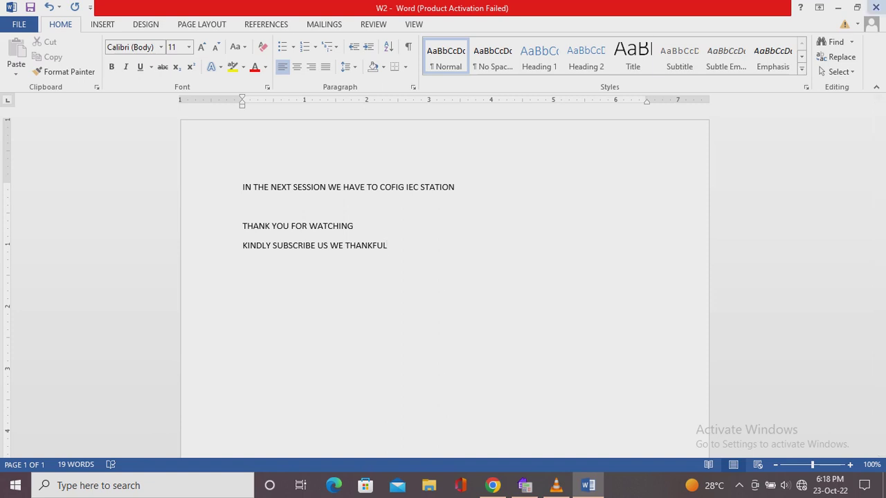
pyautogui.click(875, 7)
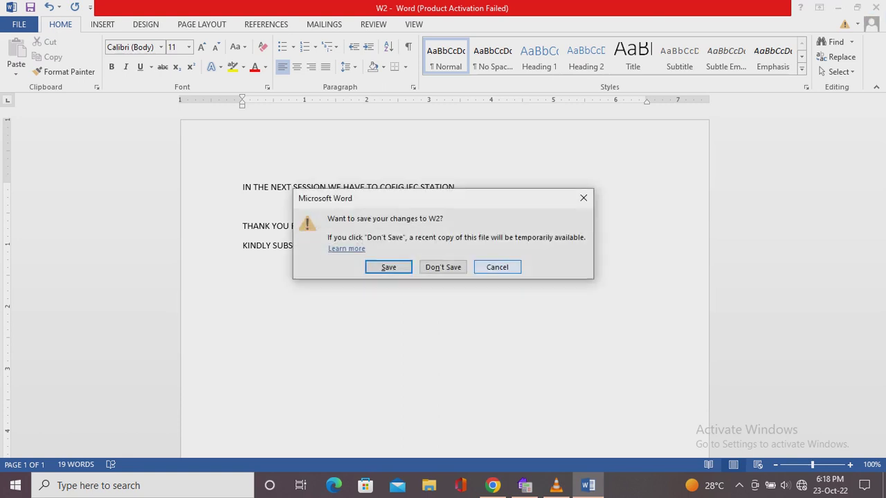